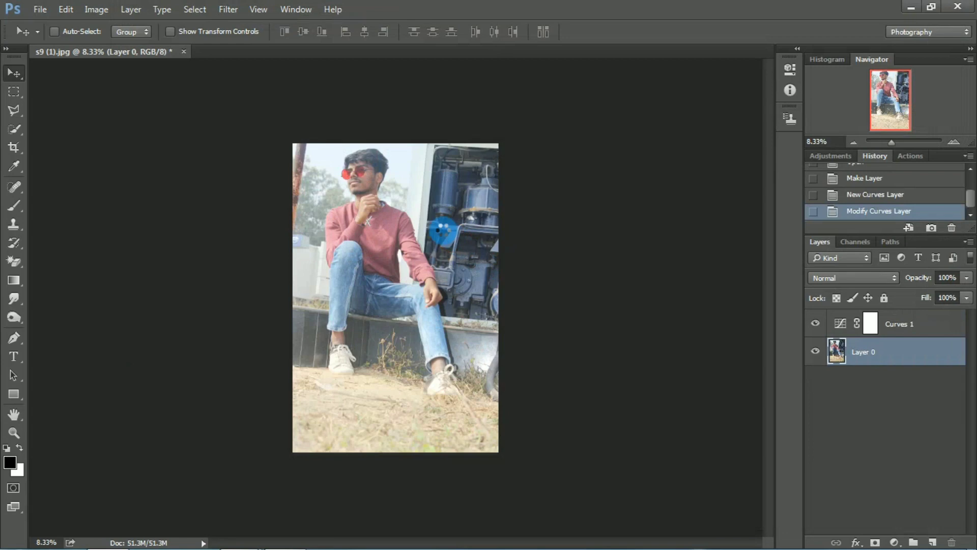
- Compare the photo with and without the Curves 1 adjustment layer, and leave Curves 1 hidden
{"action": "left_click", "coordinate": [819, 325]}
{"action": "left_click", "coordinate": [820, 324]}
{"action": "key", "text": "ctrl+plus"}
{"action": "key", "text": "ctrl+plus"}
{"action": "left_click_drag", "start_coordinate": [388, 214], "coordinate": [461, 367]}
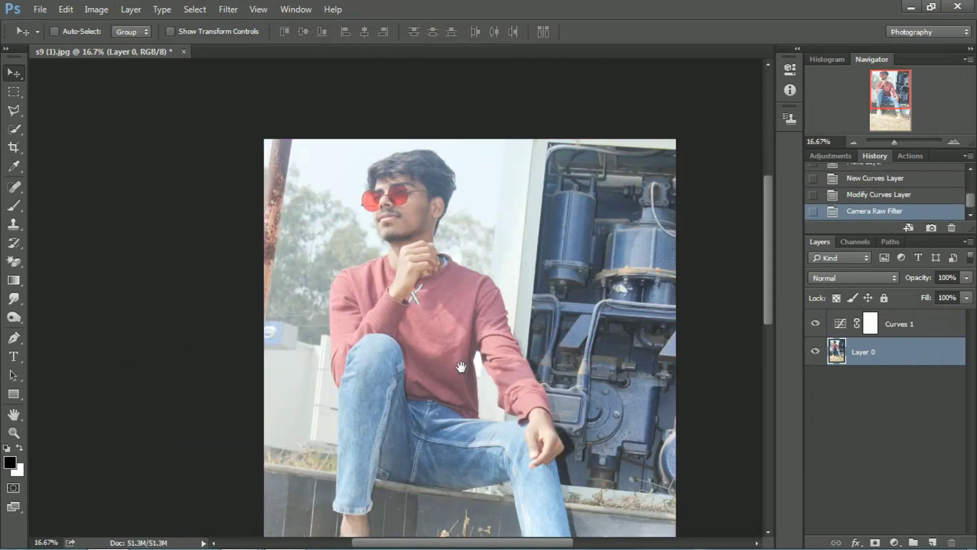
{"action": "left_click", "coordinate": [815, 326]}
- Trace a closed Pen tool path around the seated man on Layer 0, following the edges of his shoes, clothes and hair
{"action": "key", "text": "ctrl+plus"}
{"action": "left_click_drag", "start_coordinate": [384, 318], "coordinate": [391, 151]}
{"action": "key", "text": "ctrl+plus"}
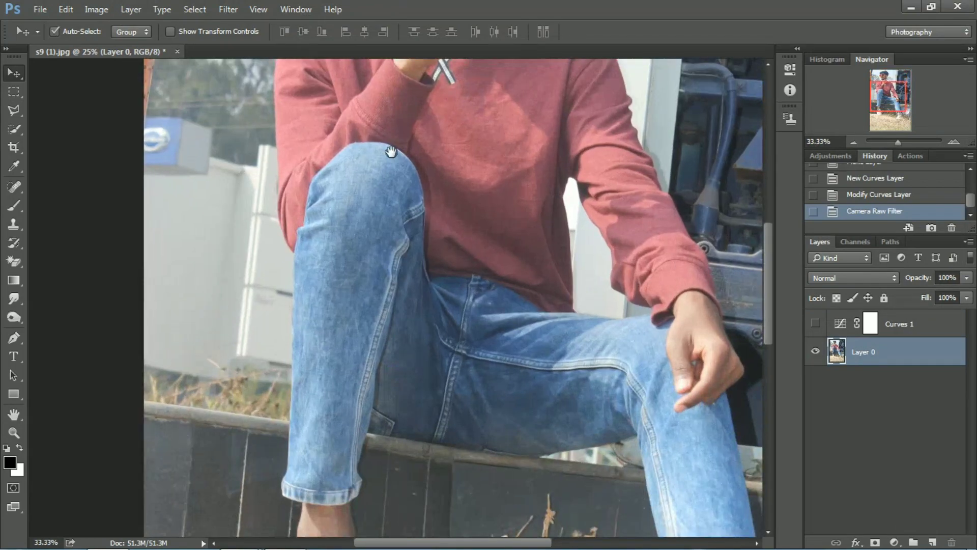
{"action": "left_click_drag", "start_coordinate": [427, 489], "coordinate": [430, 227]}
{"action": "left_click_drag", "start_coordinate": [367, 265], "coordinate": [394, 305]}
{"action": "key", "text": "ctrl+plus"}
{"action": "key", "text": "ctrl+plus"}
{"action": "left_click_drag", "start_coordinate": [330, 306], "coordinate": [432, 314]}
{"action": "key", "text": "ctrl+plus"}
{"action": "key", "text": "ctrl+plus"}
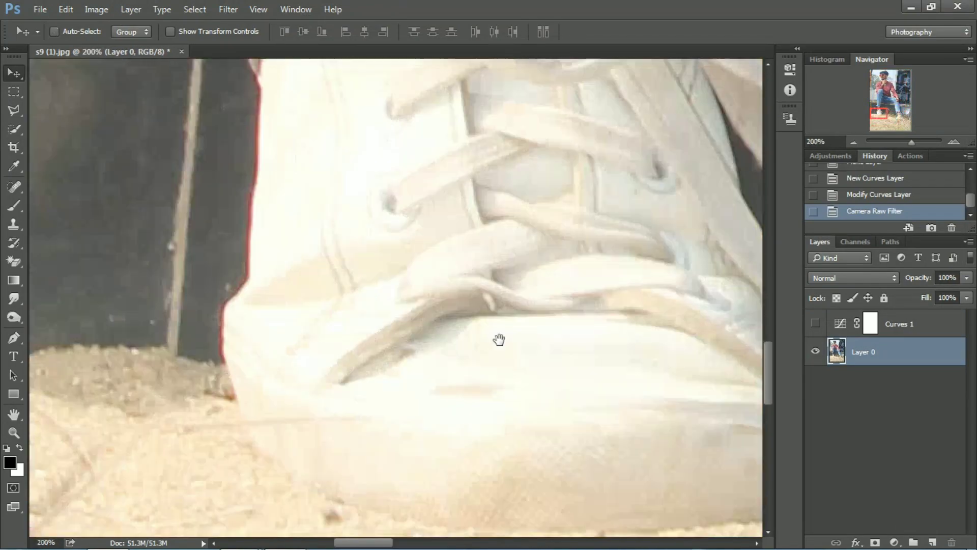
{"action": "left_click_drag", "start_coordinate": [499, 340], "coordinate": [392, 269]}
{"action": "left_click", "coordinate": [18, 339]}
{"action": "left_click", "coordinate": [37, 338]}
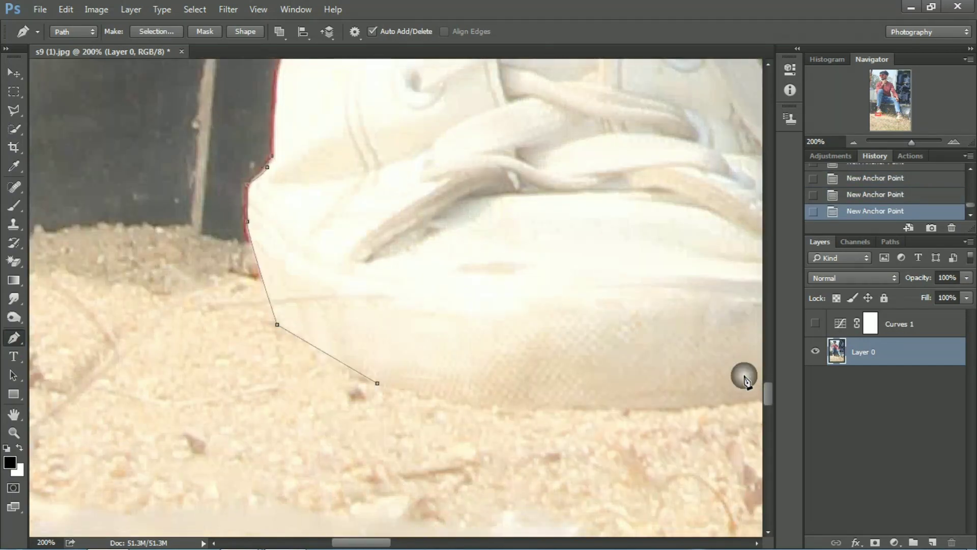
{"action": "left_click", "coordinate": [377, 383]}
{"action": "scroll", "coordinate": [456, 390], "scroll_direction": "down", "scroll_amount": 7}
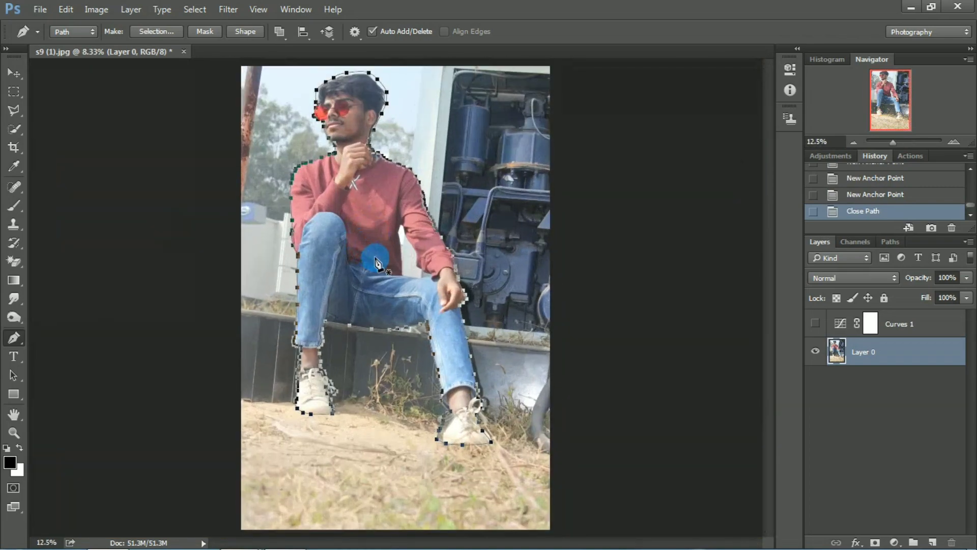
- Convert the path around the man into a new anti-aliased selection
{"action": "right_click", "coordinate": [379, 255]}
{"action": "left_click", "coordinate": [417, 285]}
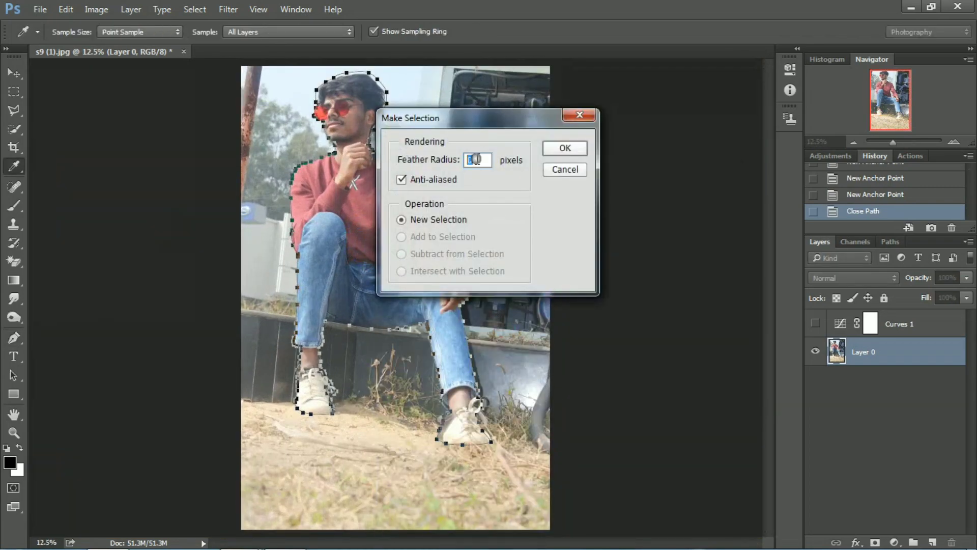
{"action": "left_click", "coordinate": [565, 148]}
{"action": "left_click", "coordinate": [14, 73]}
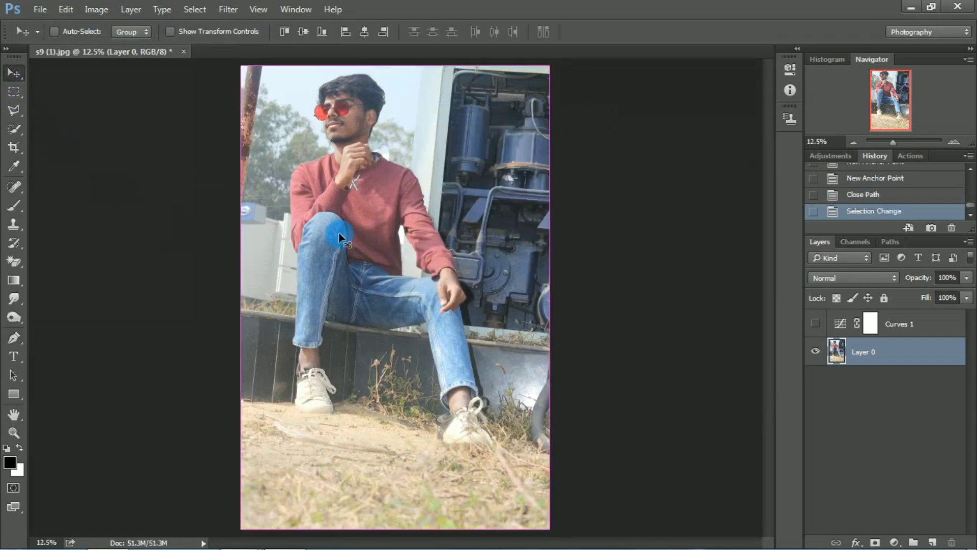
{"action": "key", "text": "ctrl+minus"}
{"action": "left_click", "coordinate": [837, 357]}
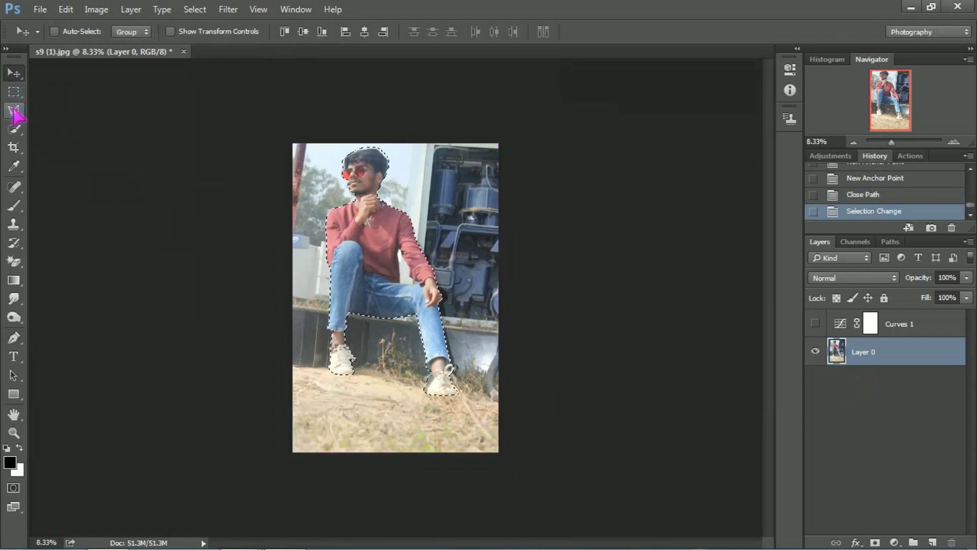
- Refine the selection edge around the man's hair with the Refine Edge brush at size 112
{"action": "left_click", "coordinate": [13, 111]}
{"action": "left_click", "coordinate": [305, 32]}
{"action": "key", "text": "ctrl+plus"}
{"action": "key", "text": "ctrl+plus"}
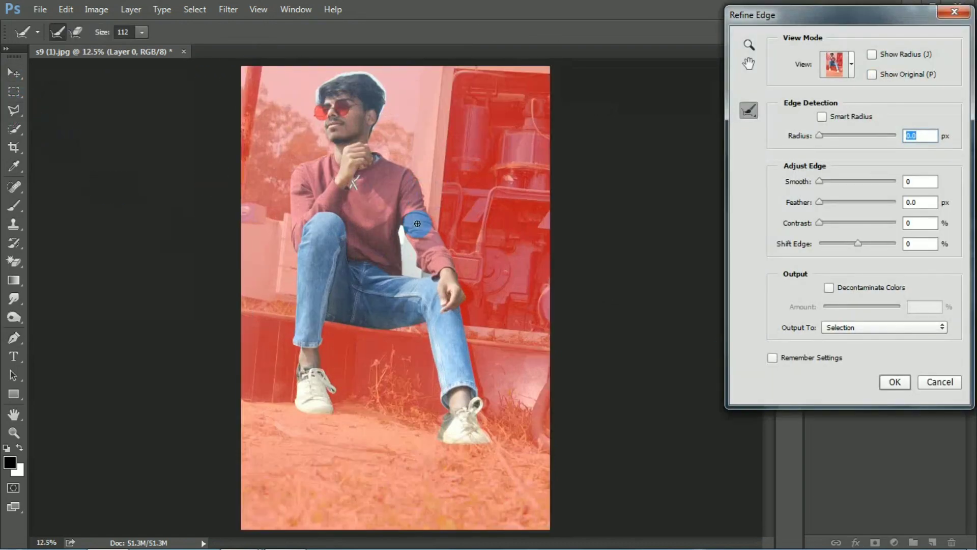
{"action": "key", "text": "ctrl+plus"}
{"action": "key", "text": "ctrl+plus"}
{"action": "key", "text": "ctrl+plus"}
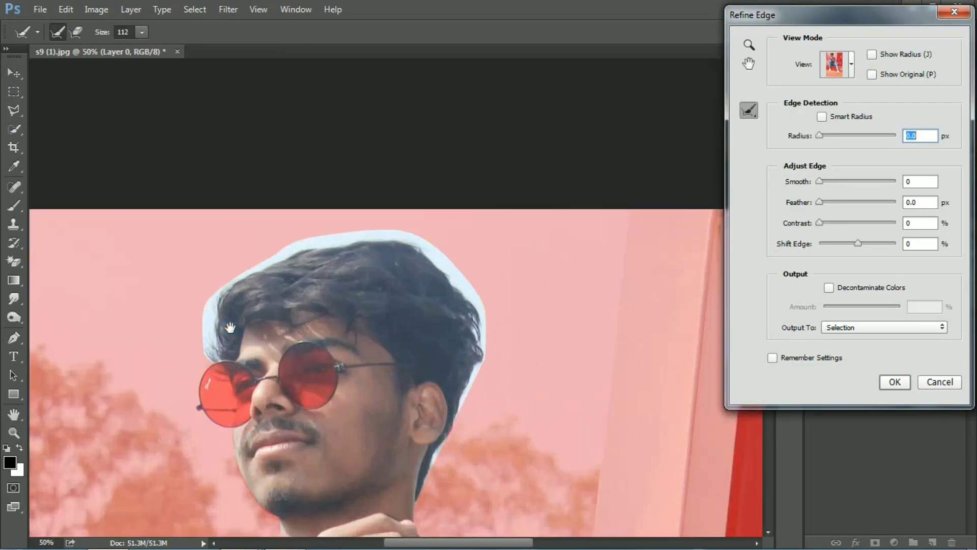
{"action": "left_click_drag", "start_coordinate": [231, 327], "coordinate": [402, 352]}
{"action": "key", "text": "ctrl+plus"}
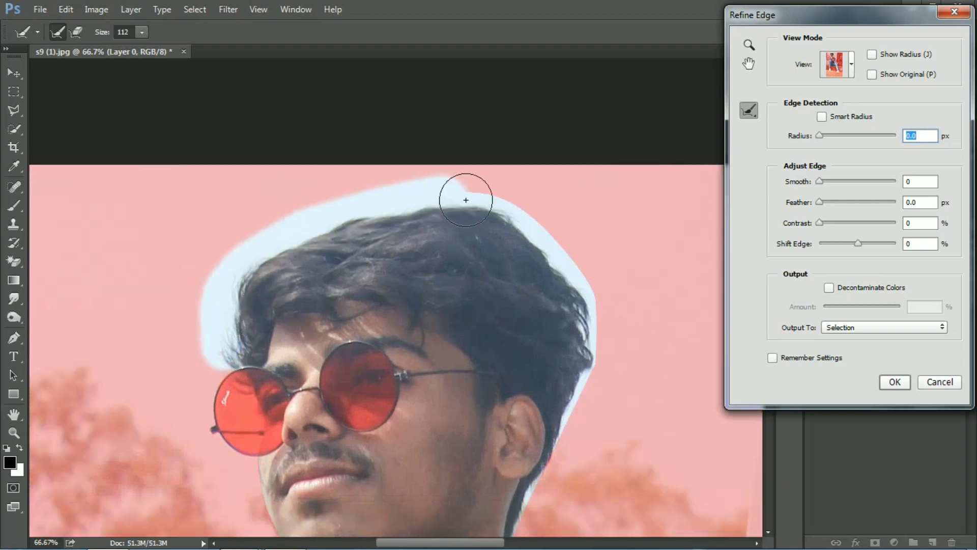
{"action": "key", "text": "Return"}
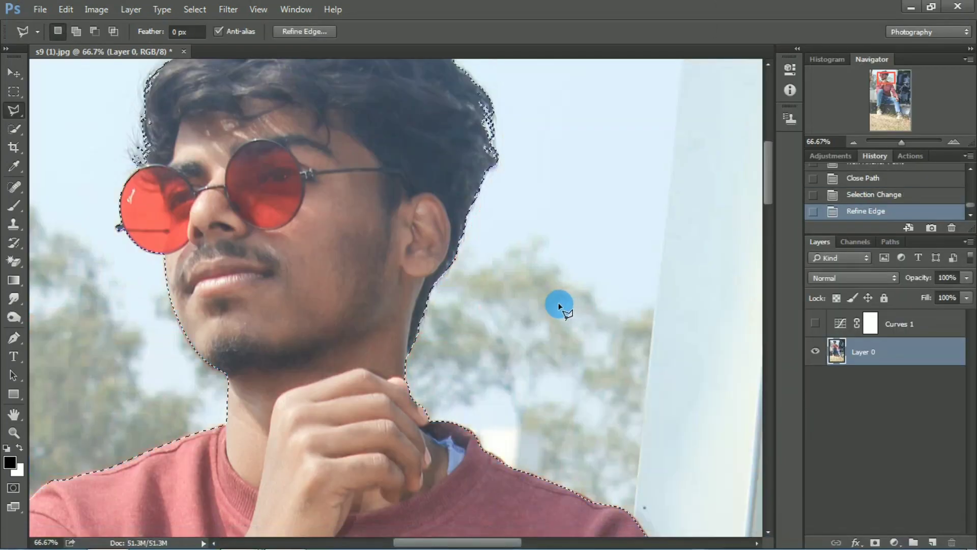
- Clear the background around the man on Layer 0 and remove the selection
{"action": "key", "text": "ctrl+0"}
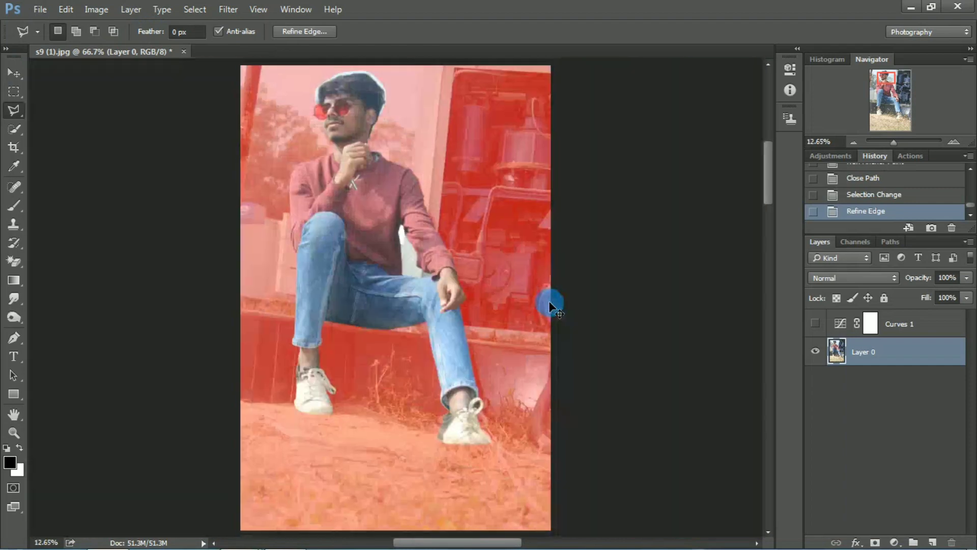
{"action": "left_click", "coordinate": [13, 74]}
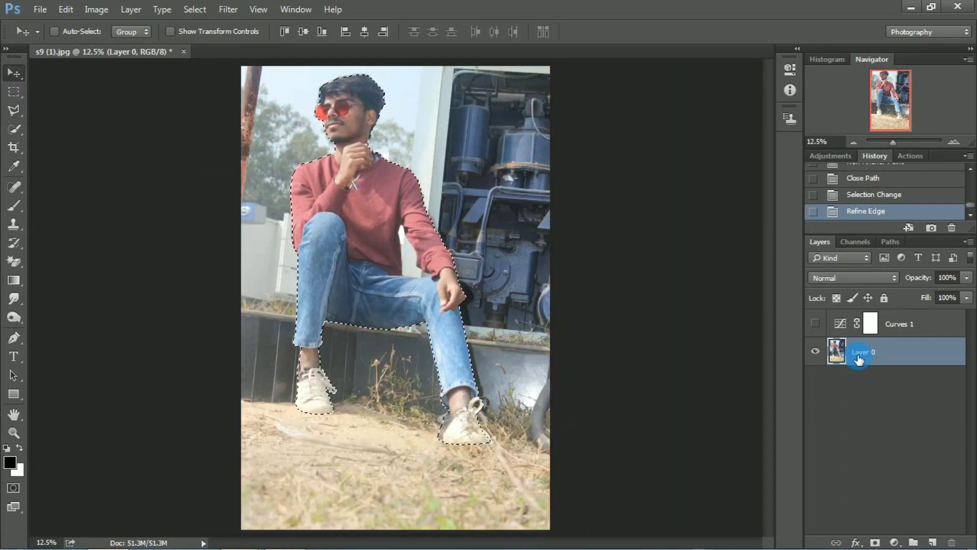
{"action": "left_click", "coordinate": [873, 544]}
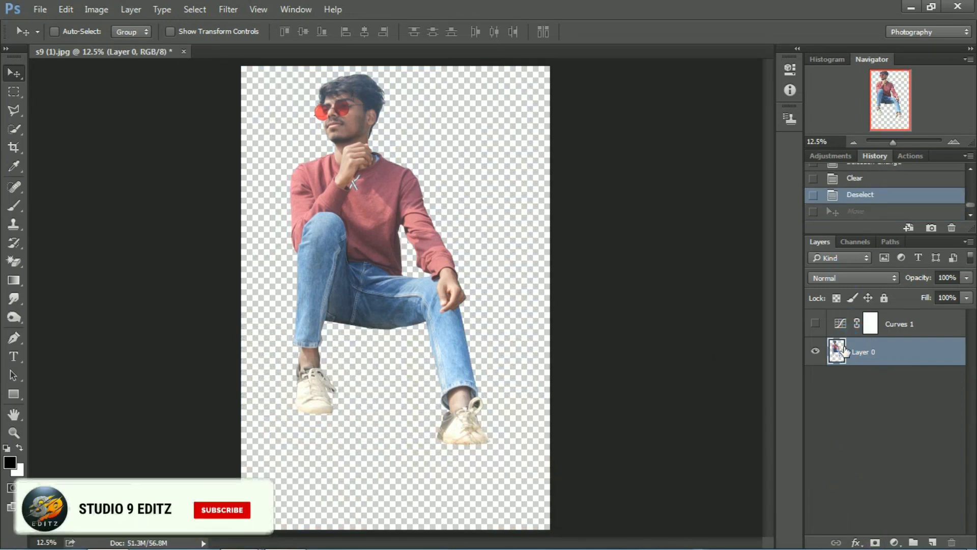
{"action": "left_click", "coordinate": [817, 323]}
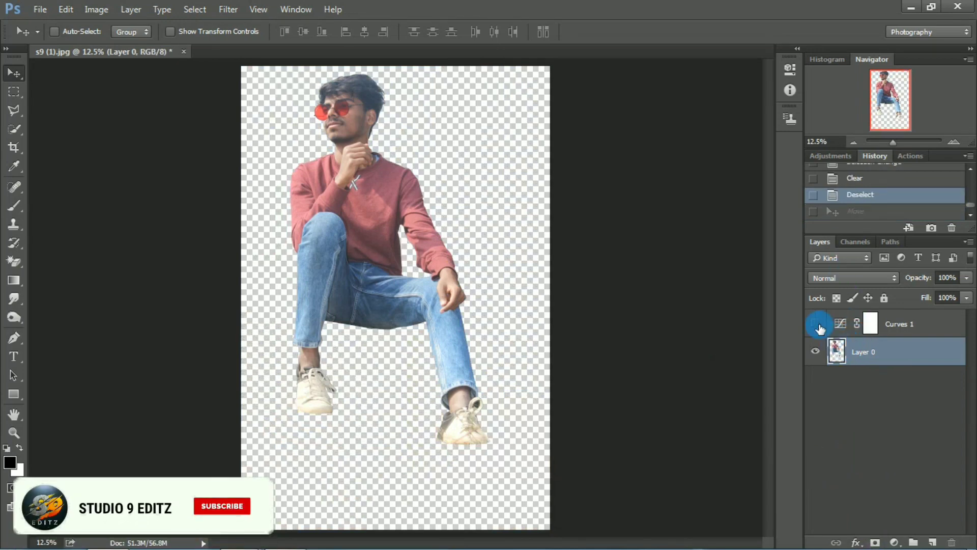
- Open the background photo s9 (2).jpg from New folder on the desktop
{"action": "left_click", "coordinate": [40, 9]}
{"action": "left_click", "coordinate": [46, 36]}
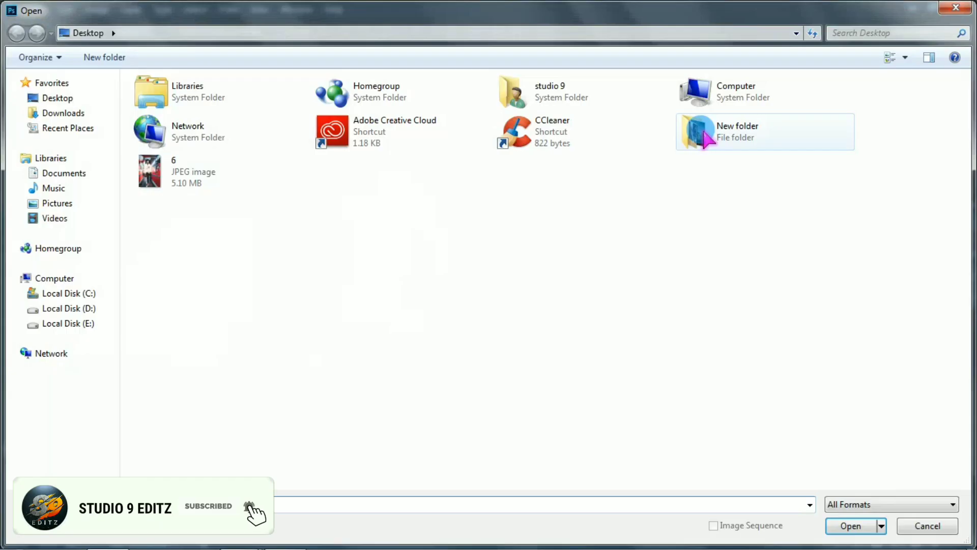
{"action": "double_click", "coordinate": [707, 138]}
{"action": "double_click", "coordinate": [383, 116]}
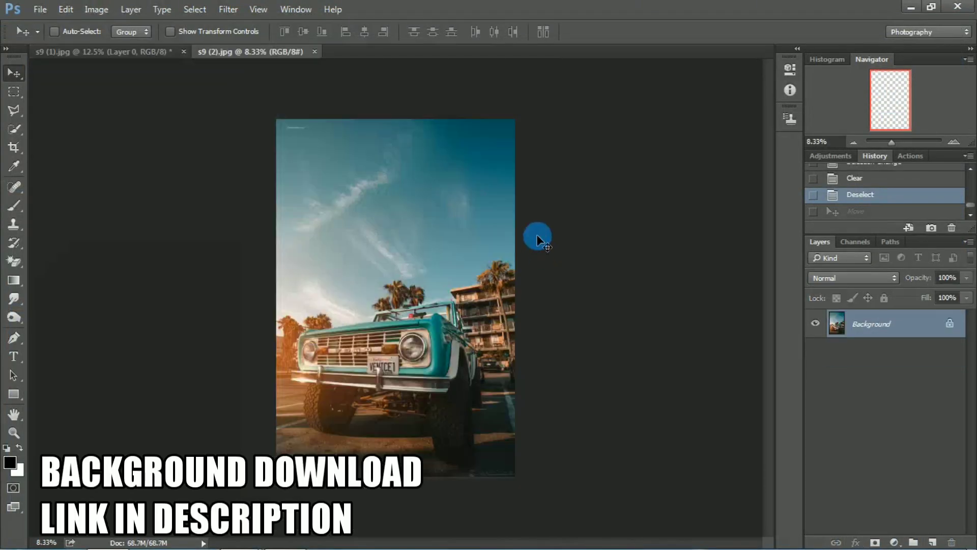
- Bring the truck photo into the s9 (1).jpg document as a layer and position it to cover the whole canvas
{"action": "left_click_drag", "start_coordinate": [135, 57], "coordinate": [439, 237]}
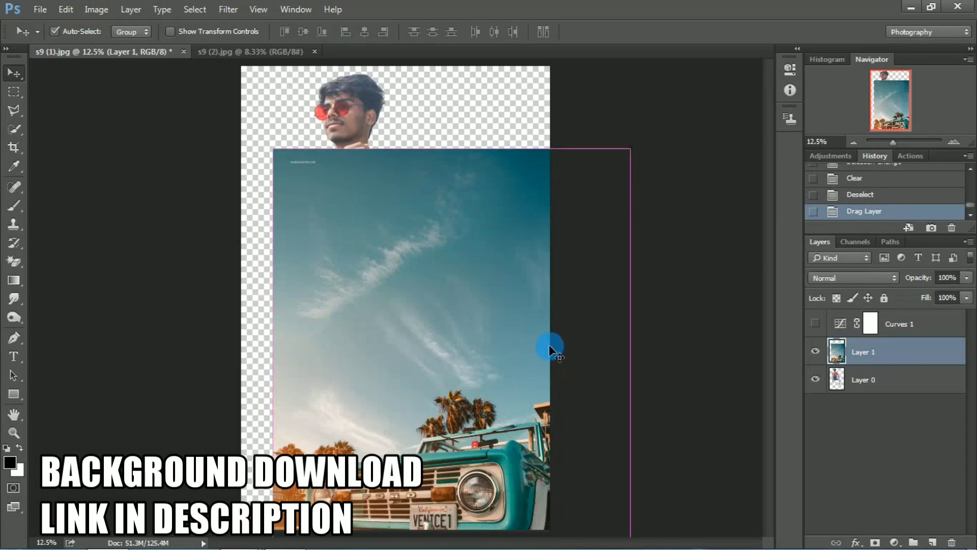
{"action": "key", "text": "ctrl+minus"}
{"action": "left_click_drag", "start_coordinate": [458, 327], "coordinate": [415, 226]}
- Extend the canvas slightly on all sides with the Crop tool to include more of the truck photo
{"action": "left_click", "coordinate": [14, 147]}
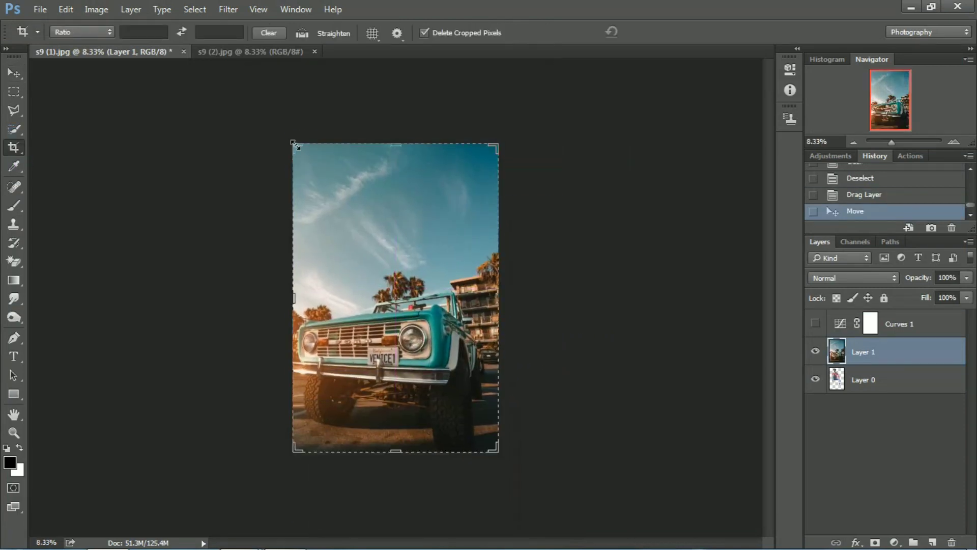
{"action": "mouse_move", "coordinate": [296, 146]}
{"action": "left_mouse_down"}
{"action": "mouse_move", "coordinate": [283, 131]}
{"action": "mouse_move", "coordinate": [290, 140]}
{"action": "left_mouse_up"}
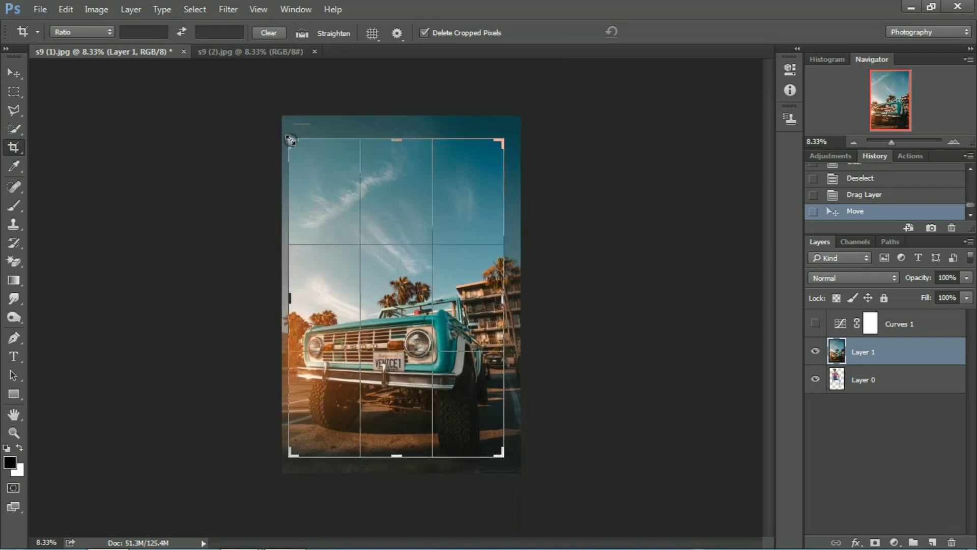
{"action": "left_click_drag", "start_coordinate": [504, 458], "coordinate": [503, 456]}
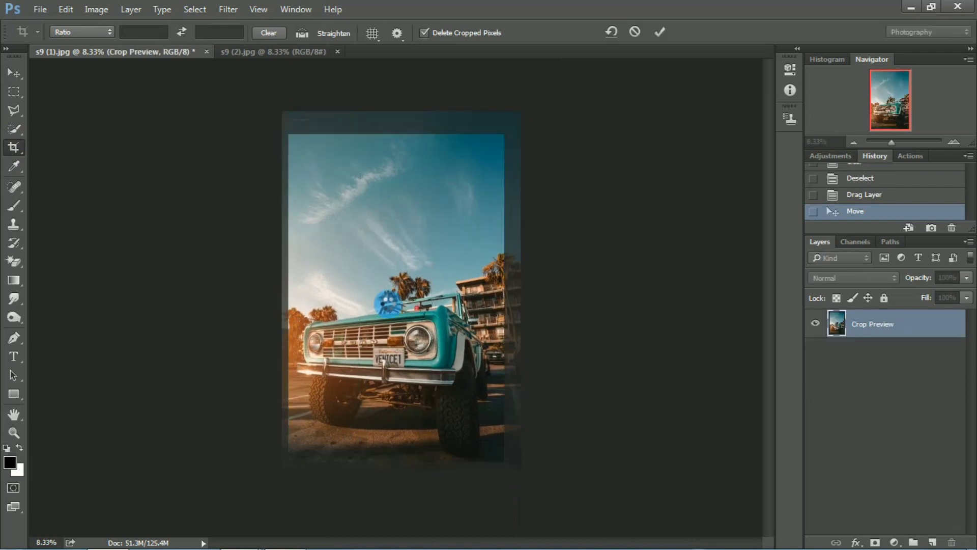
{"action": "key", "text": "Return"}
{"action": "key", "text": "v"}
{"action": "key", "text": "ctrl+plus"}
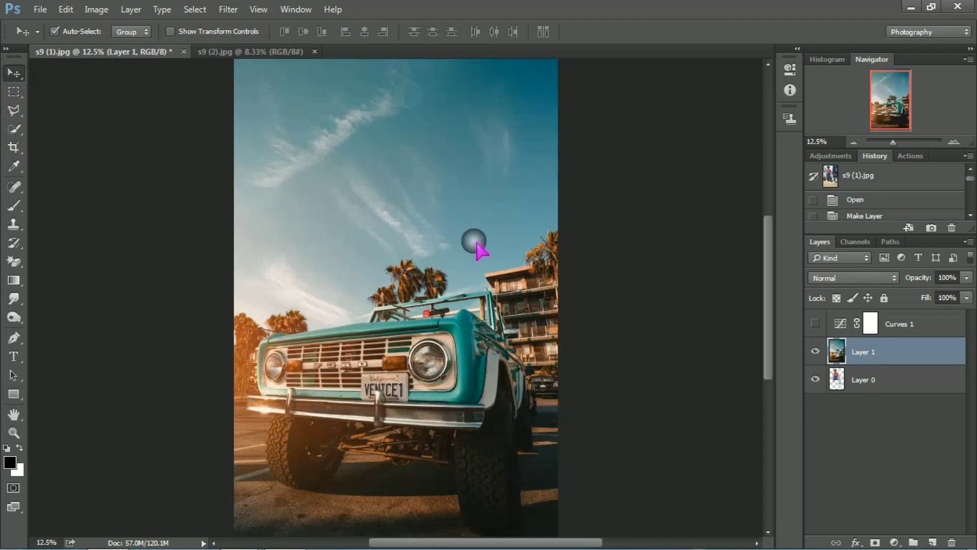
- Move the truck photo's Layer 1 below the man's Layer 0 in the layer order
{"action": "key", "text": "ctrl+minus"}
{"action": "left_click_drag", "start_coordinate": [866, 356], "coordinate": [897, 389]}
{"action": "key", "text": "ctrl+plus"}
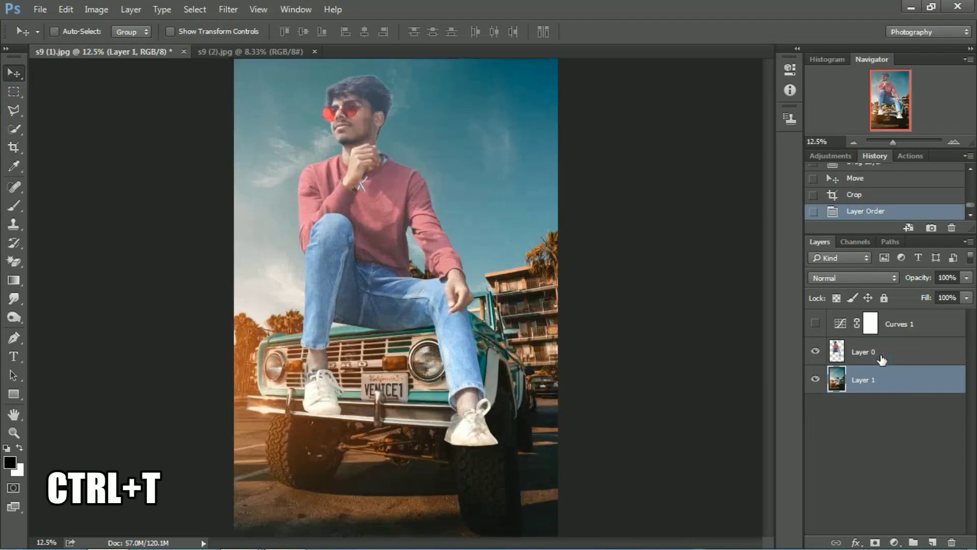
- Free Transform the man on Layer 0 to about 76% of his size and seat him on the front corner of the truck's hood
{"action": "left_click", "coordinate": [881, 357]}
{"action": "key", "text": "ctrl+minus"}
{"action": "key", "text": "ctrl+t"}
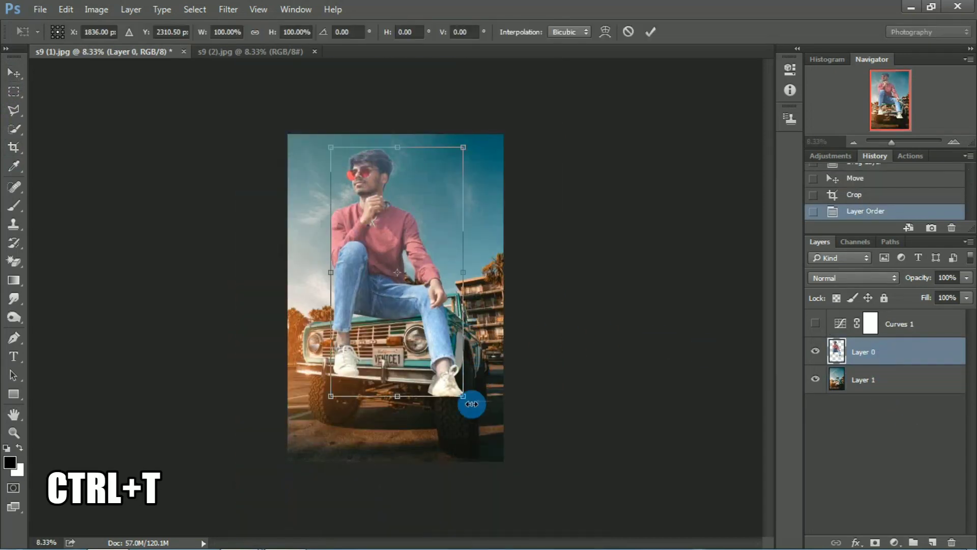
{"action": "left_click_drag", "start_coordinate": [461, 401], "coordinate": [448, 368]}
{"action": "left_click_drag", "start_coordinate": [420, 320], "coordinate": [463, 324]}
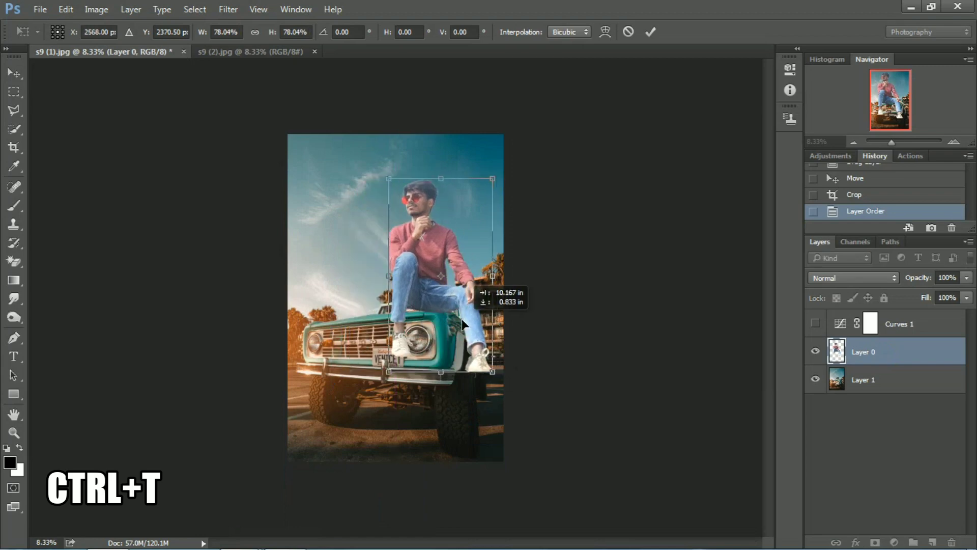
{"action": "left_click_drag", "start_coordinate": [496, 368], "coordinate": [494, 371]}
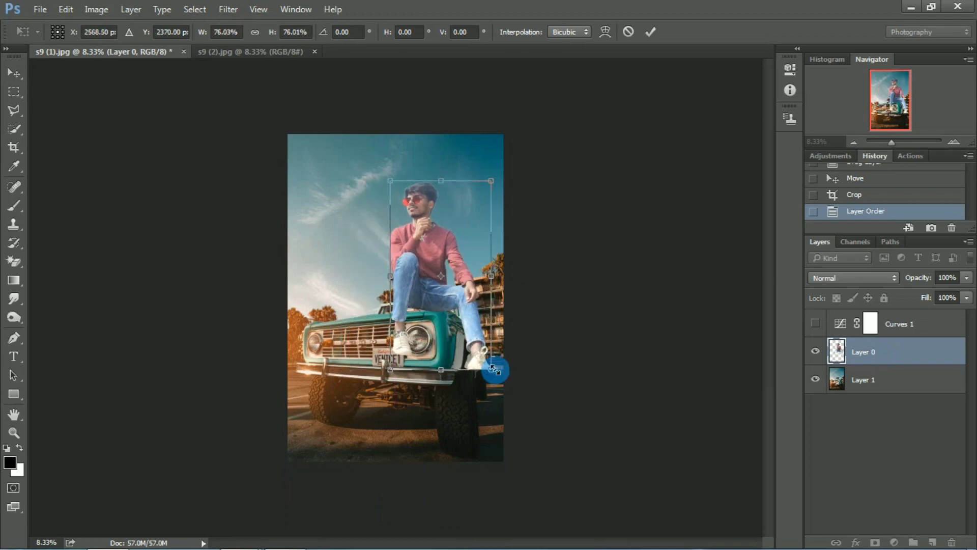
{"action": "key", "text": "ctrl+plus"}
{"action": "key", "text": "ctrl+plus"}
{"action": "left_click_drag", "start_coordinate": [507, 311], "coordinate": [407, 355]}
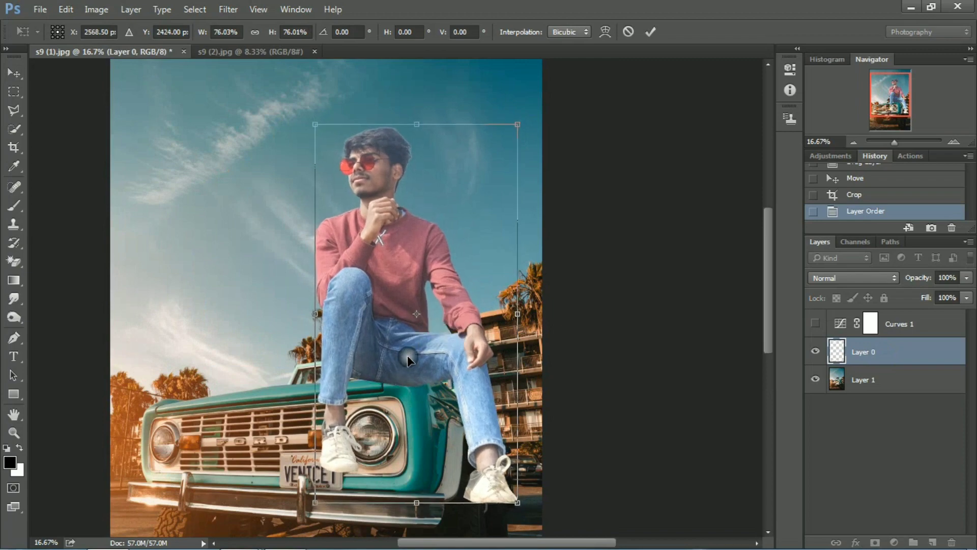
{"action": "key", "text": "ctrl+plus"}
{"action": "key", "text": "Return"}
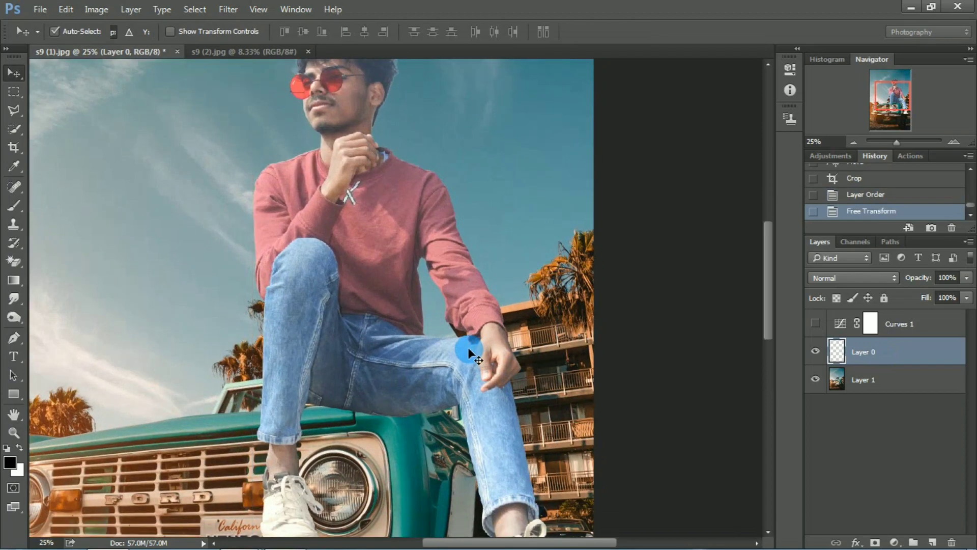
- Nudge the man up slightly on the hood and lower Layer 0's opacity to 64%
{"action": "key", "text": "ctrl+plus"}
{"action": "key", "text": "Up"}
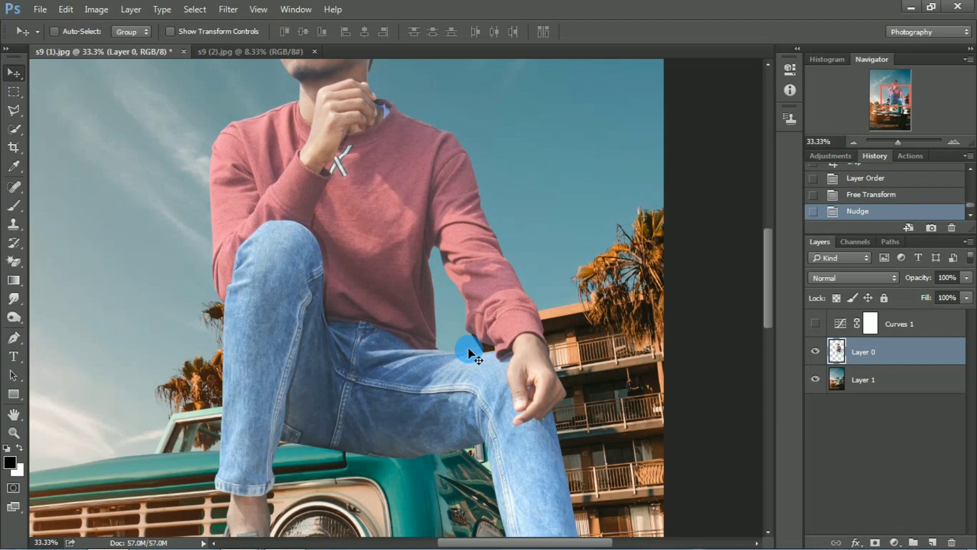
{"action": "key", "text": "ctrl+plus"}
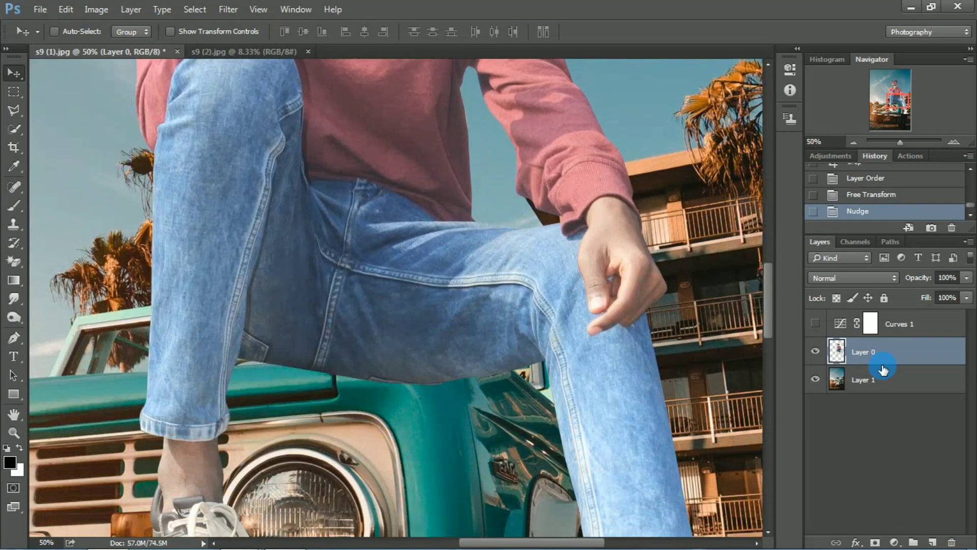
{"action": "left_click_drag", "start_coordinate": [911, 279], "coordinate": [893, 280]}
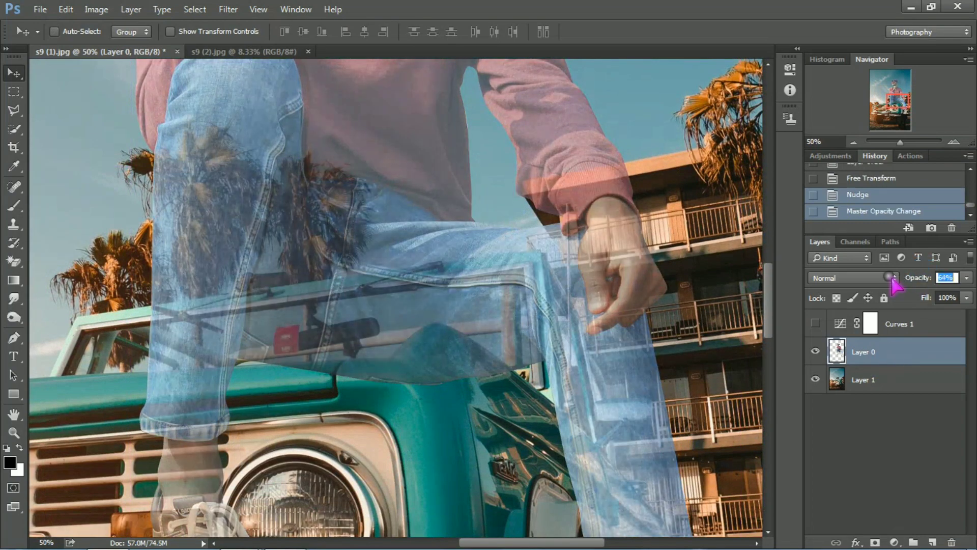
- Start a Pen tool path along the upper edge of the truck's hood beneath the man's jeans
{"action": "key", "text": "ctrl+plus"}
{"action": "key", "text": "ctrl+plus"}
{"action": "left_click_drag", "start_coordinate": [245, 367], "coordinate": [445, 223]}
{"action": "key", "text": "ctrl+plus"}
{"action": "key", "text": "ctrl+plus"}
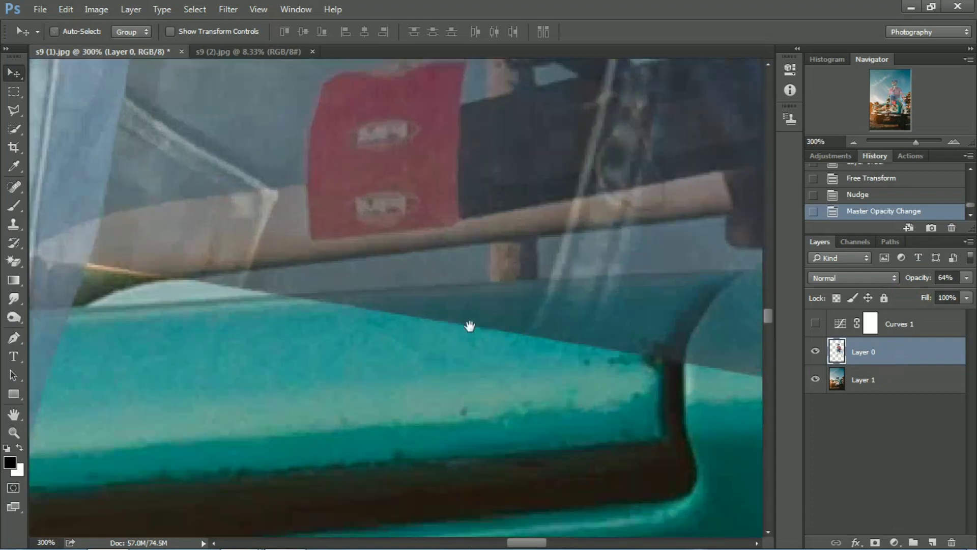
{"action": "left_click_drag", "start_coordinate": [469, 328], "coordinate": [531, 360]}
{"action": "left_click", "coordinate": [7, 344]}
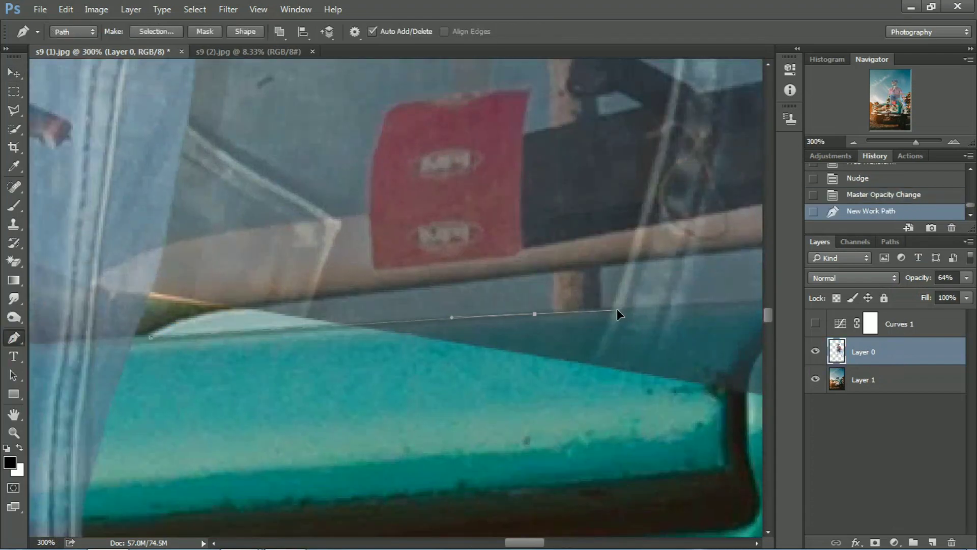
{"action": "left_click_drag", "start_coordinate": [617, 309], "coordinate": [622, 307]}
{"action": "left_click_drag", "start_coordinate": [622, 307], "coordinate": [238, 285]}
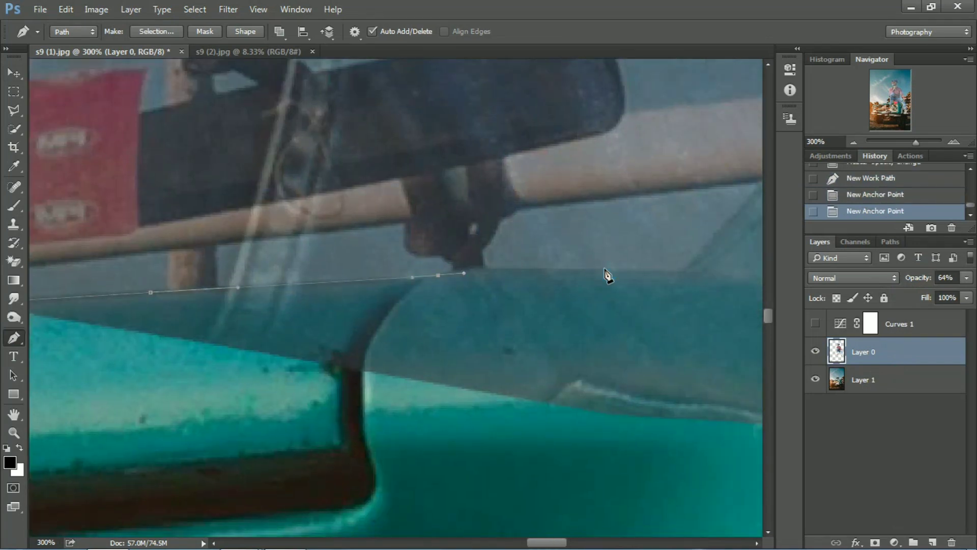
- Continue the path over the raised fender hump and down its far slope, and close it across the hood below
{"action": "left_click_drag", "start_coordinate": [670, 271], "coordinate": [310, 289]}
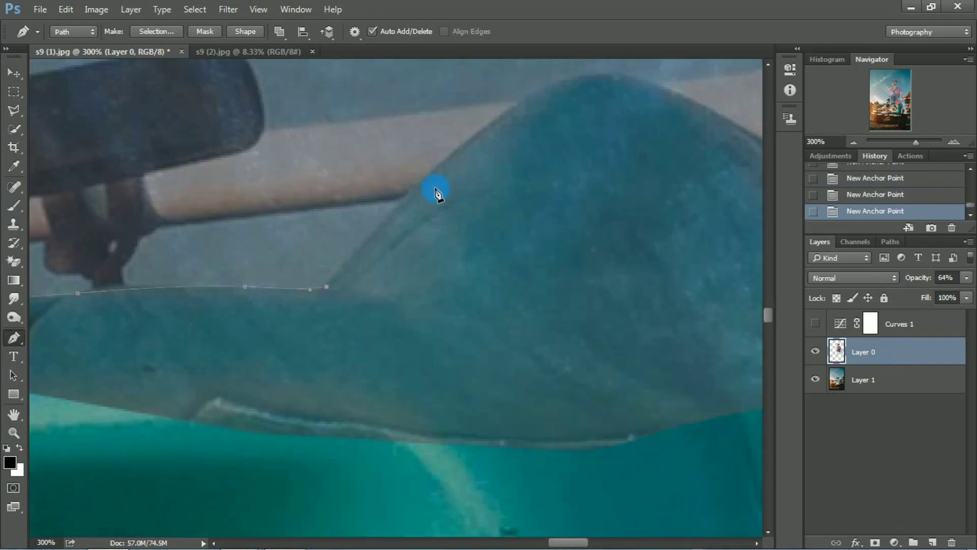
{"action": "left_click_drag", "start_coordinate": [567, 81], "coordinate": [378, 262]}
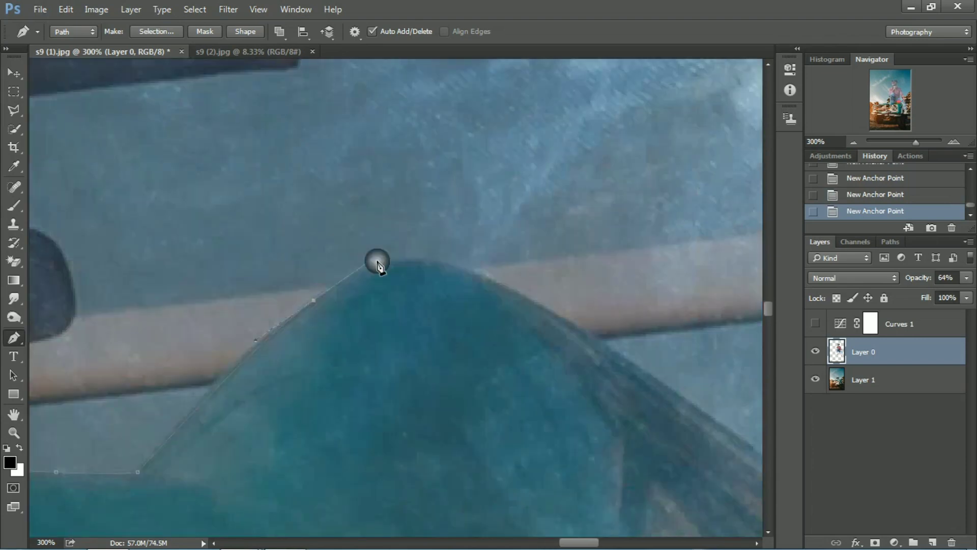
{"action": "left_click_drag", "start_coordinate": [584, 324], "coordinate": [389, 134]}
{"action": "left_click", "coordinate": [583, 277]}
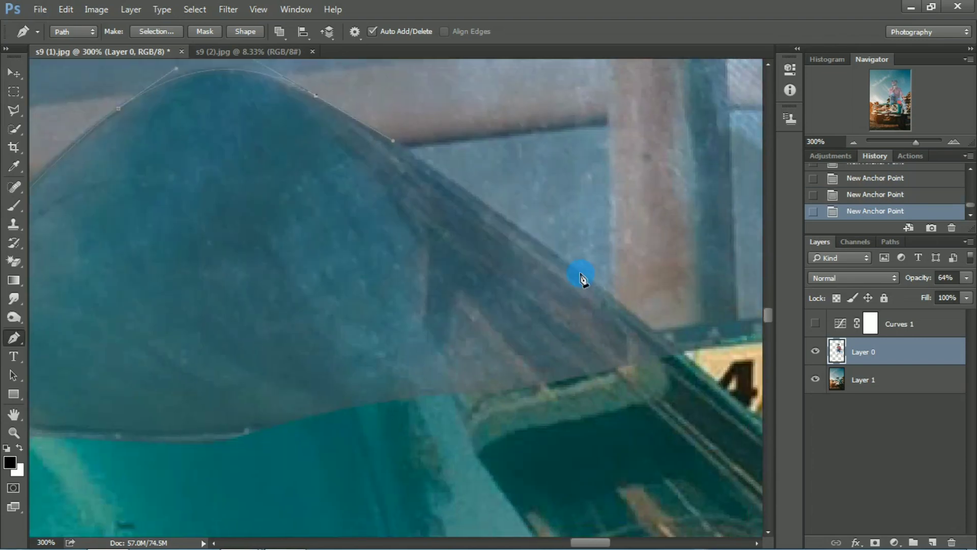
{"action": "key", "text": "ctrl+minus"}
{"action": "key", "text": "ctrl+minus"}
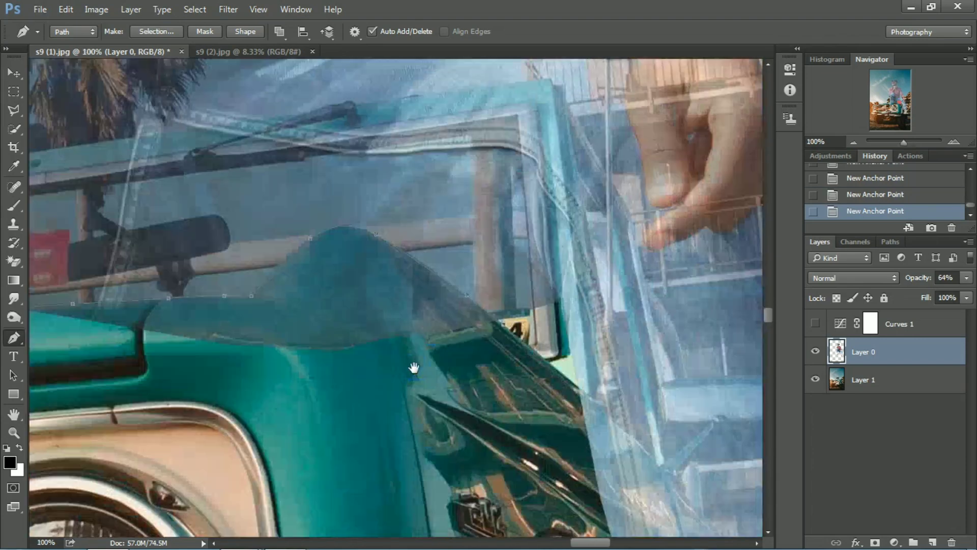
{"action": "left_click_drag", "start_coordinate": [414, 368], "coordinate": [646, 307]}
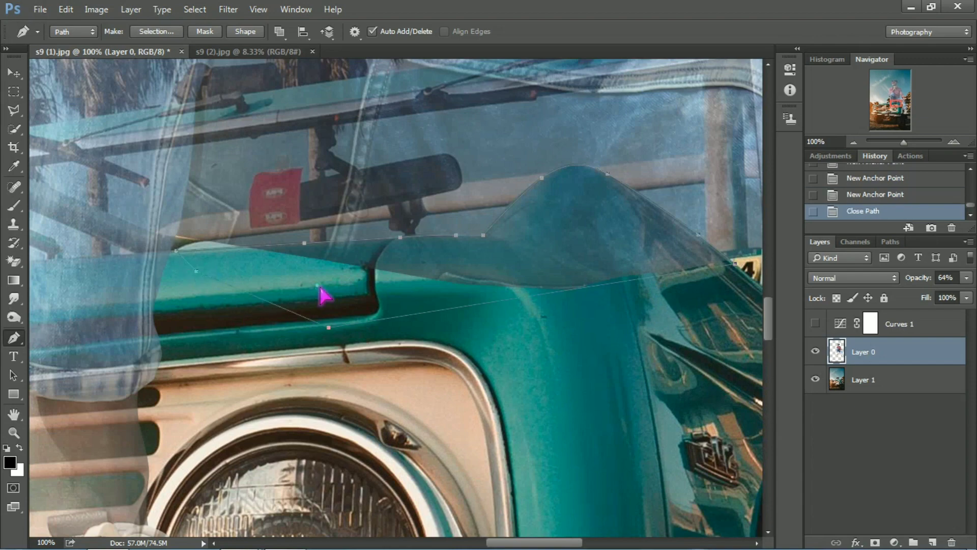
- Convert the path to a selection, delete that area from the man on Layer 0, and deselect
{"action": "right_click", "coordinate": [322, 295]}
{"action": "left_click", "coordinate": [371, 279]}
{"action": "key", "text": "Return"}
{"action": "key", "text": "ctrl+0"}
{"action": "left_click", "coordinate": [849, 357]}
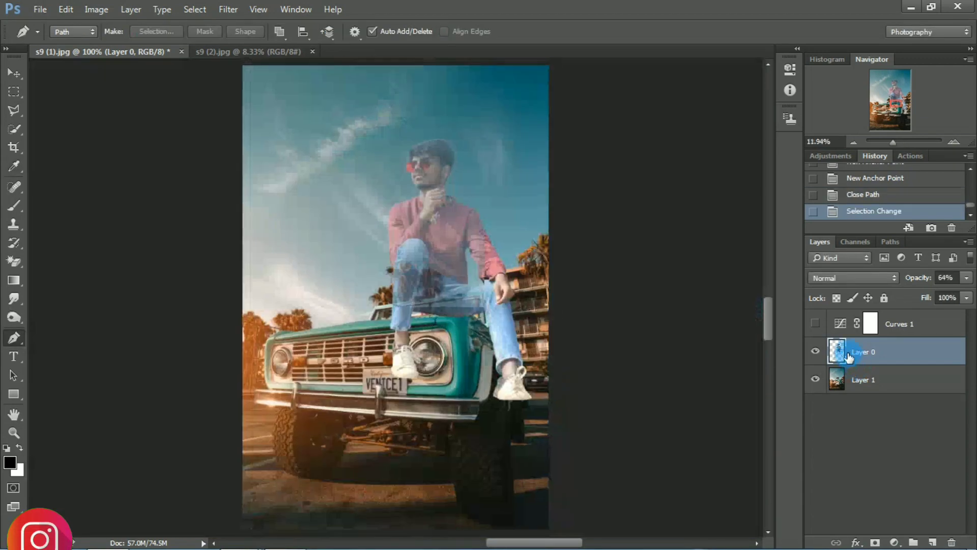
{"action": "key", "text": "ctrl+minus"}
{"action": "key", "text": "Delete"}
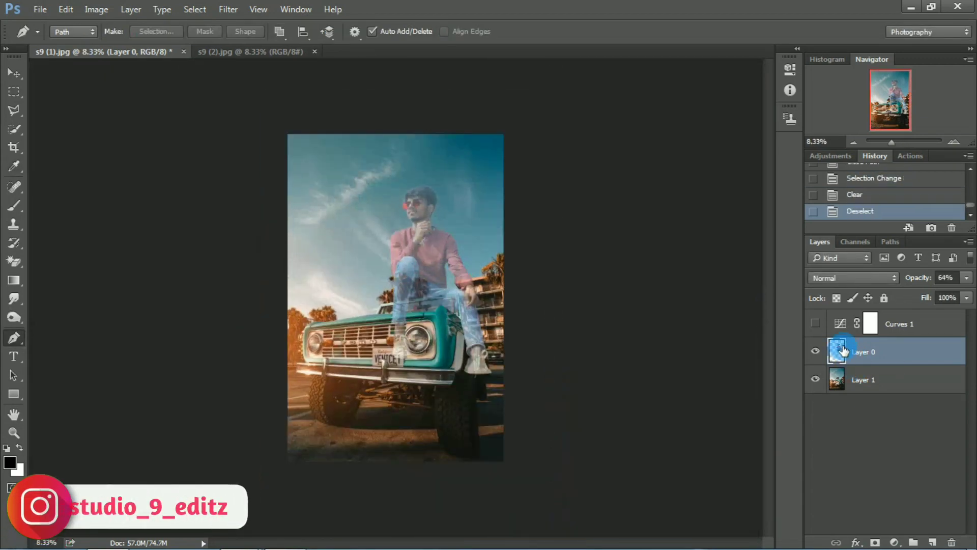
- Set Layer 0's opacity to 100% and check how the man sits on the hood
{"action": "left_click_drag", "start_coordinate": [919, 277], "coordinate": [975, 280]}
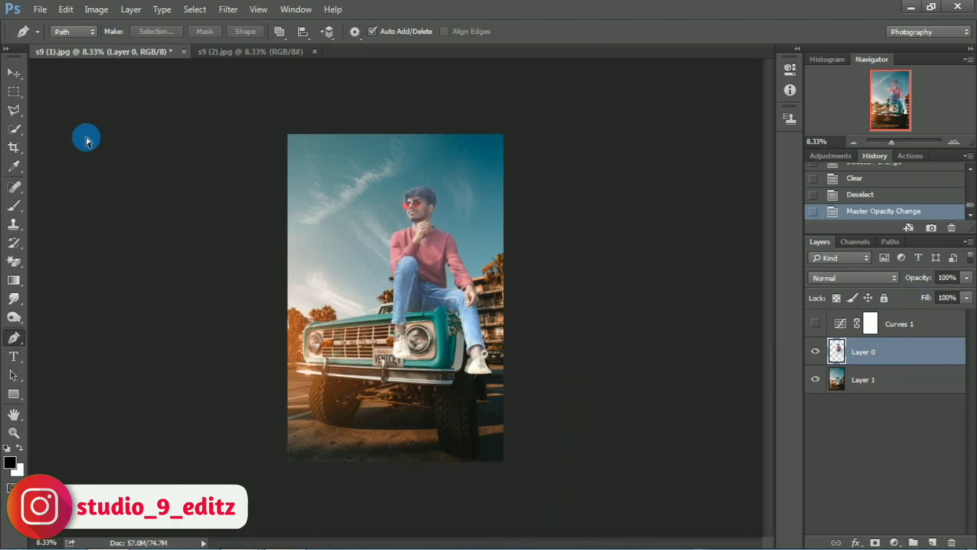
{"action": "key", "text": "ctrl+plus"}
{"action": "left_click", "coordinate": [13, 76]}
{"action": "key", "text": "ctrl+plus"}
{"action": "left_click_drag", "start_coordinate": [528, 301], "coordinate": [524, 314]}
{"action": "key", "text": "ctrl+plus"}
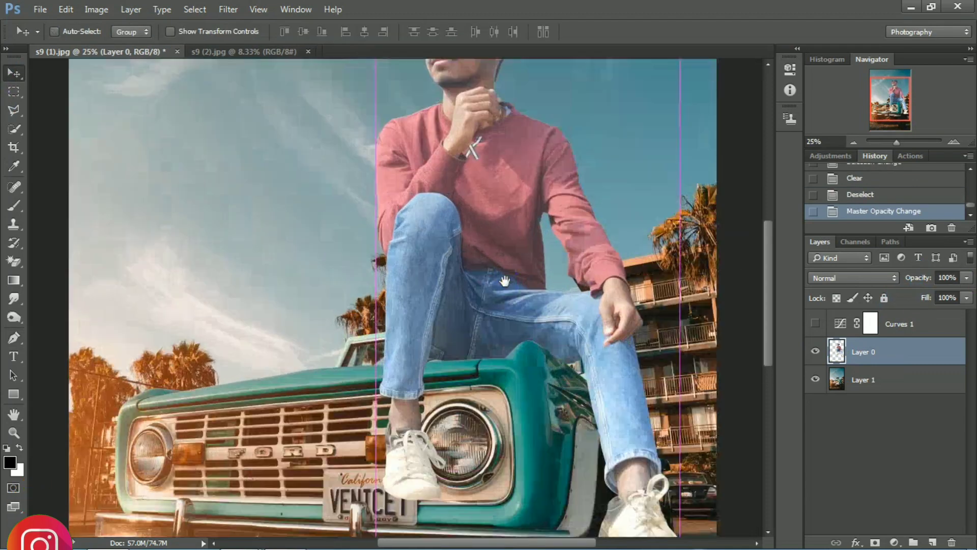
{"action": "key", "text": "ctrl+minus"}
{"action": "key", "text": "ctrl+minus"}
{"action": "key", "text": "ctrl+minus"}
{"action": "key", "text": "ctrl+plus"}
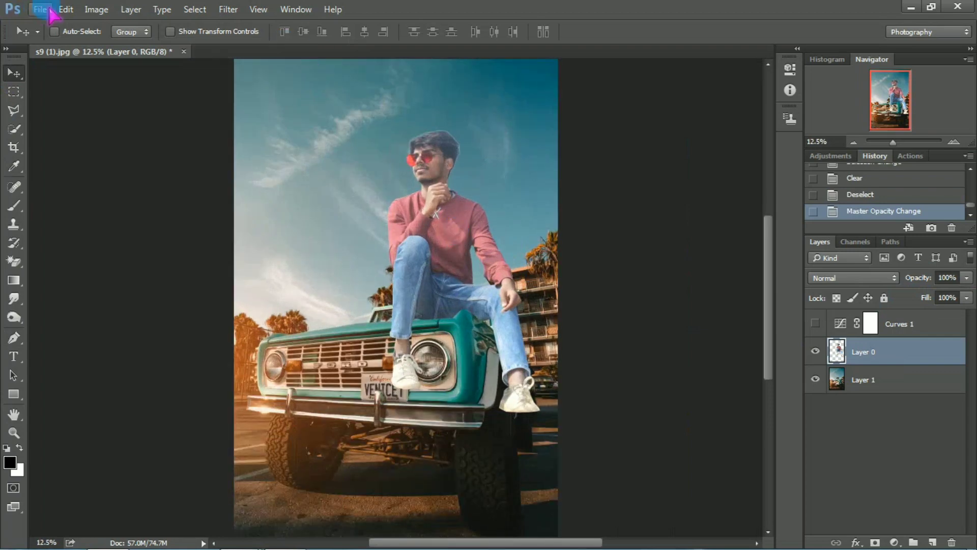
- Open the black shoes image s9 (1).png and flip its layer horizontally
{"action": "left_click", "coordinate": [41, 9]}
{"action": "left_click", "coordinate": [30, 36]}
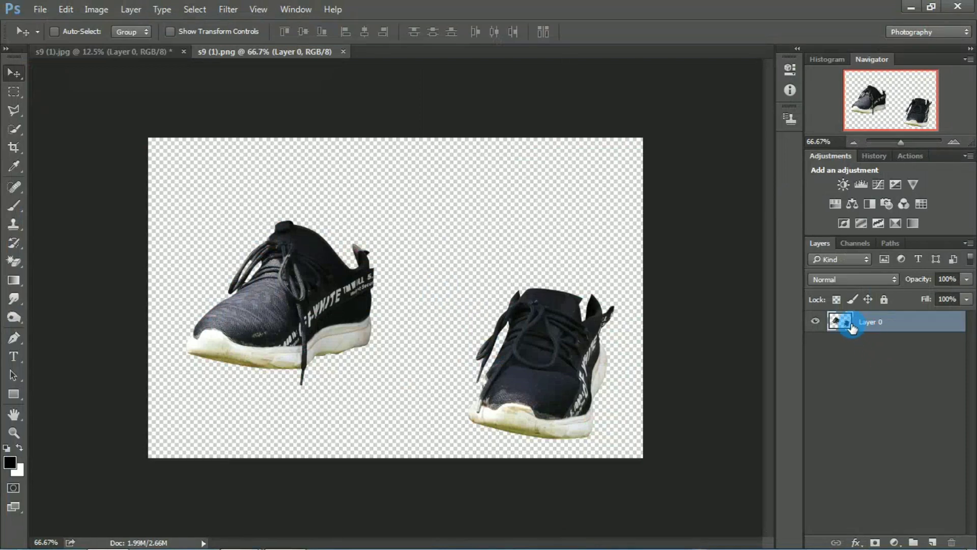
{"action": "key", "text": "ctrl+t"}
{"action": "right_click", "coordinate": [439, 301]}
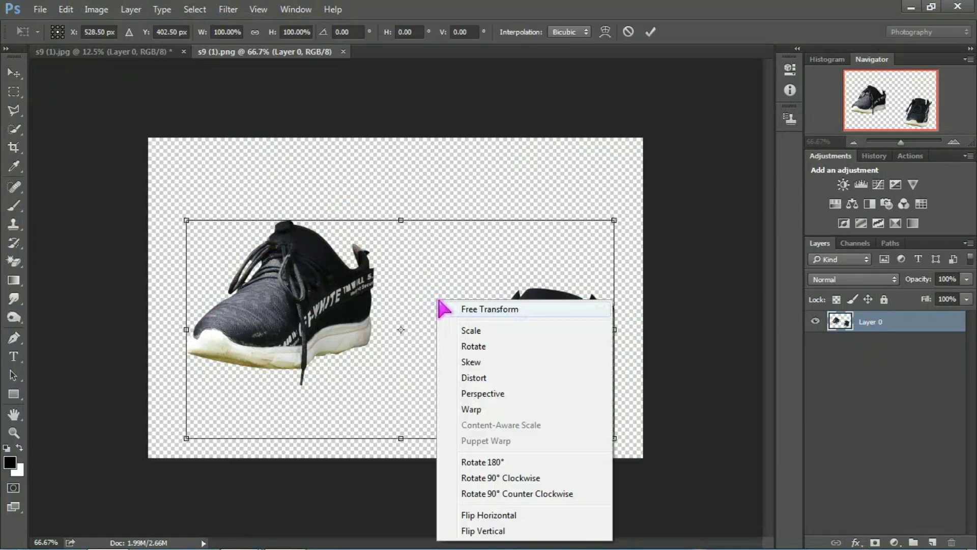
{"action": "left_click", "coordinate": [498, 516]}
{"action": "double_click", "coordinate": [481, 356]}
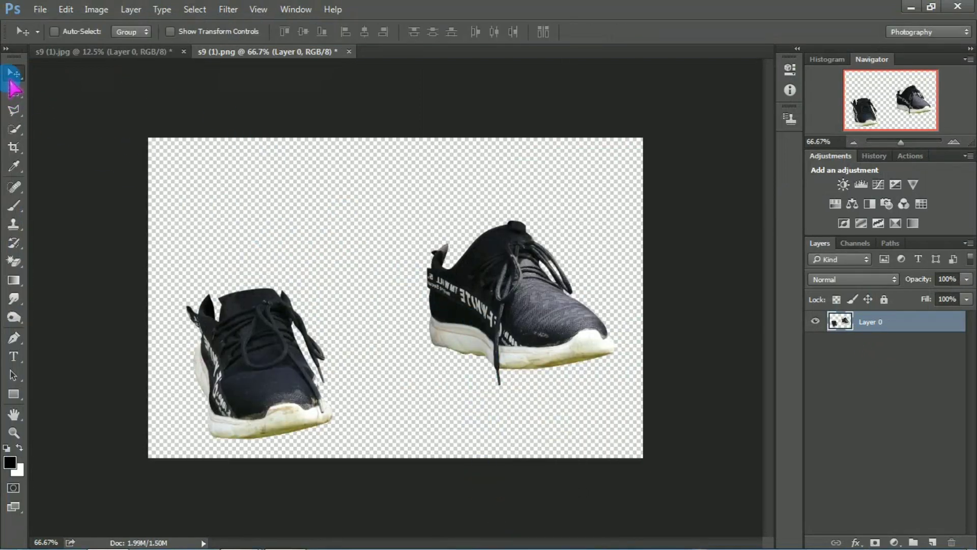
- Select the front-facing shoe with the Rectangular Marquee and move it into s9 (1).jpg near the foot over the license plate
{"action": "left_click", "coordinate": [15, 95]}
{"action": "left_click_drag", "start_coordinate": [153, 250], "coordinate": [349, 501]}
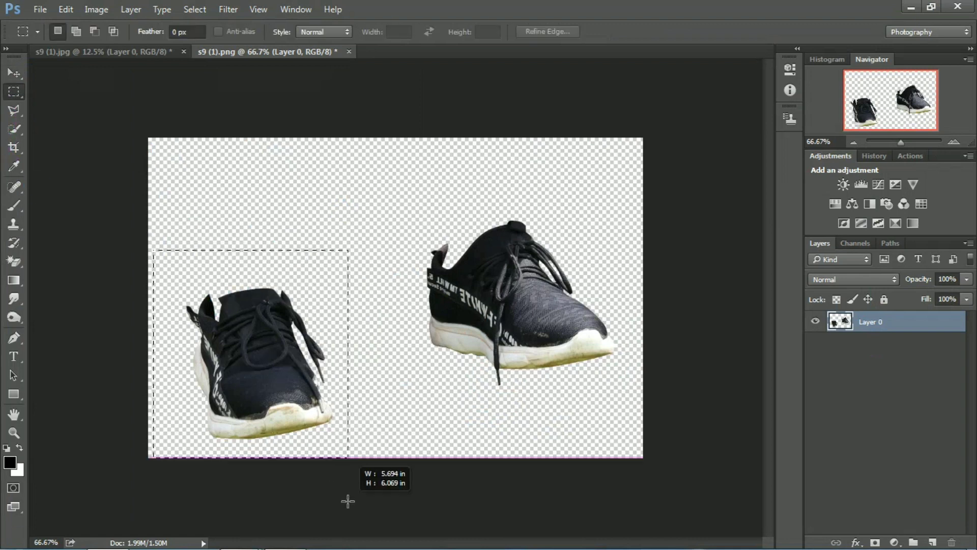
{"action": "left_click", "coordinate": [15, 77]}
{"action": "left_click_drag", "start_coordinate": [204, 310], "coordinate": [414, 296]}
{"action": "key", "text": "ctrl+plus"}
{"action": "key", "text": "ctrl+plus"}
{"action": "key", "text": "ctrl+plus"}
{"action": "key", "text": "ctrl+plus"}
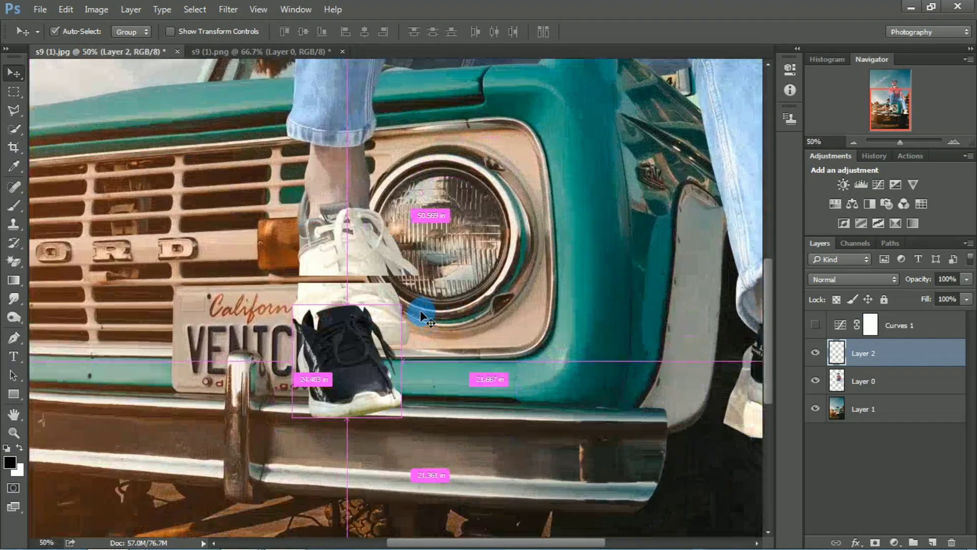
- Free Transform the black shoe on Layer 2 to about 140% and fit it over the man's foot beside the headlight
{"action": "left_click_drag", "start_coordinate": [404, 385], "coordinate": [415, 391]}
{"action": "key", "text": "ctrl+t"}
{"action": "left_click_drag", "start_coordinate": [415, 424], "coordinate": [450, 462]}
{"action": "left_click_drag", "start_coordinate": [405, 406], "coordinate": [426, 323]}
{"action": "left_click_drag", "start_coordinate": [465, 373], "coordinate": [456, 365]}
{"action": "left_click_drag", "start_coordinate": [407, 305], "coordinate": [393, 275]}
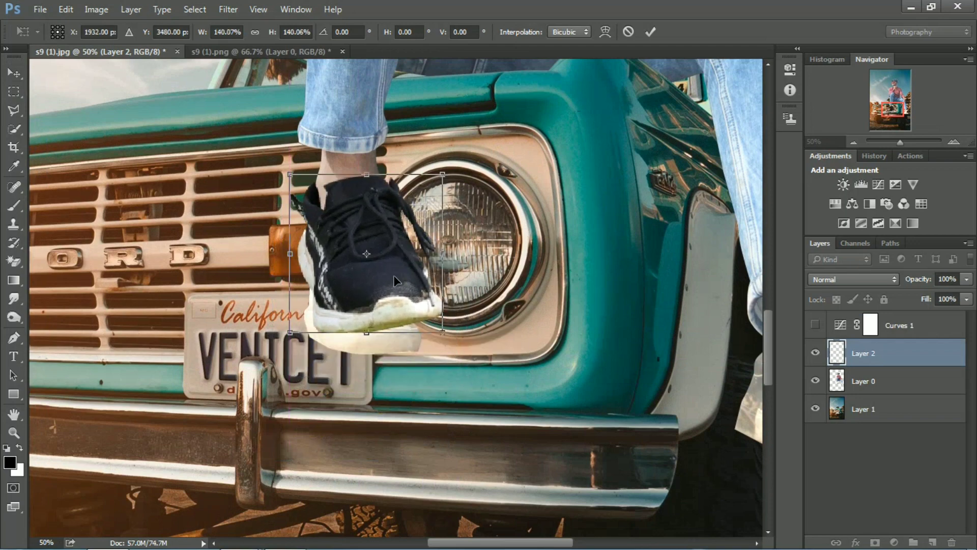
{"action": "left_click_drag", "start_coordinate": [444, 333], "coordinate": [437, 325]}
{"action": "key", "text": "Return"}
{"action": "left_click_drag", "start_coordinate": [381, 270], "coordinate": [399, 428]}
{"action": "key", "text": "ctrl+plus"}
{"action": "key", "text": "ctrl+plus"}
{"action": "left_click_drag", "start_coordinate": [386, 362], "coordinate": [386, 352]}
{"action": "key", "text": "ctrl+minus"}
{"action": "key", "text": "ctrl+minus"}
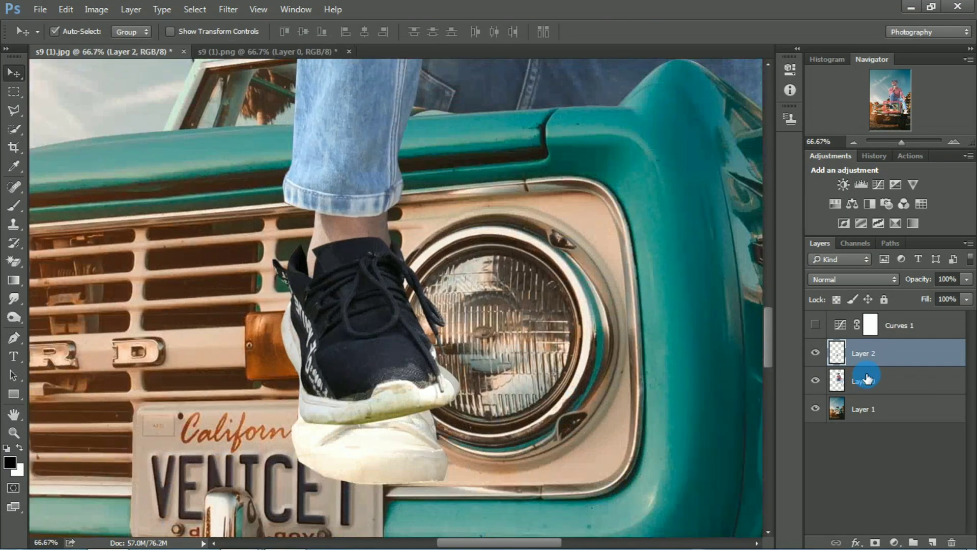
- Outline the white shoe beneath the black one with the Polygonal Lasso, delete it from Layer 0, and deselect
{"action": "left_click", "coordinate": [867, 377]}
{"action": "left_click", "coordinate": [8, 109]}
{"action": "left_click", "coordinate": [315, 426]}
{"action": "left_click", "coordinate": [316, 292]}
{"action": "key", "text": "Delete"}
{"action": "key", "text": "ctrl+d"}
{"action": "key", "text": "ctrl+minus"}
{"action": "key", "text": "ctrl+minus"}
{"action": "key", "text": "ctrl+minus"}
{"action": "key", "text": "ctrl+minus"}
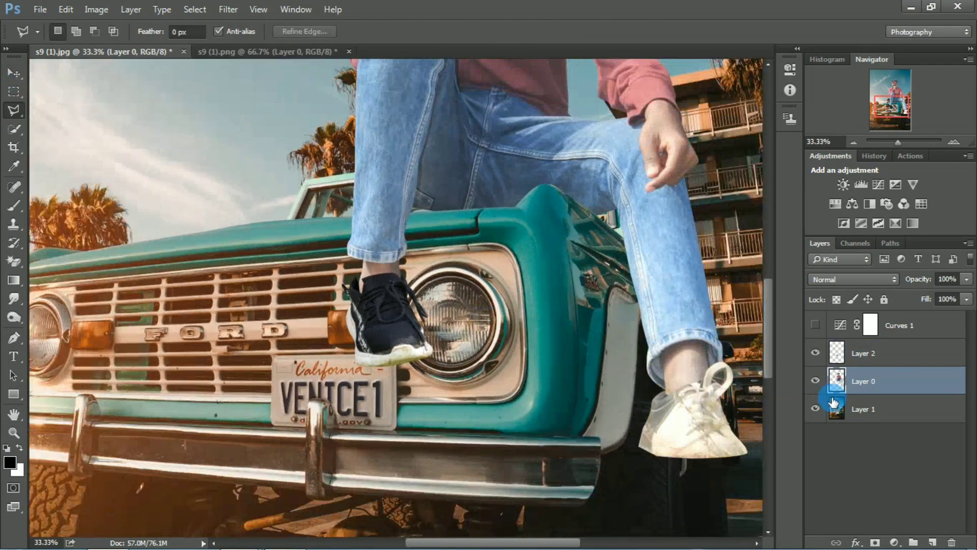
- Free Transform the black shoe on Layer 2 down to about 89% and keep it aligned with the ankle
{"action": "left_click", "coordinate": [15, 75]}
{"action": "key", "text": "ctrl+plus"}
{"action": "key", "text": "ctrl+plus"}
{"action": "key", "text": "ctrl+plus"}
{"action": "left_click_drag", "start_coordinate": [537, 407], "coordinate": [514, 303]}
{"action": "left_click", "coordinate": [864, 353]}
{"action": "key", "text": "ctrl+t"}
{"action": "left_click_drag", "start_coordinate": [433, 406], "coordinate": [427, 402]}
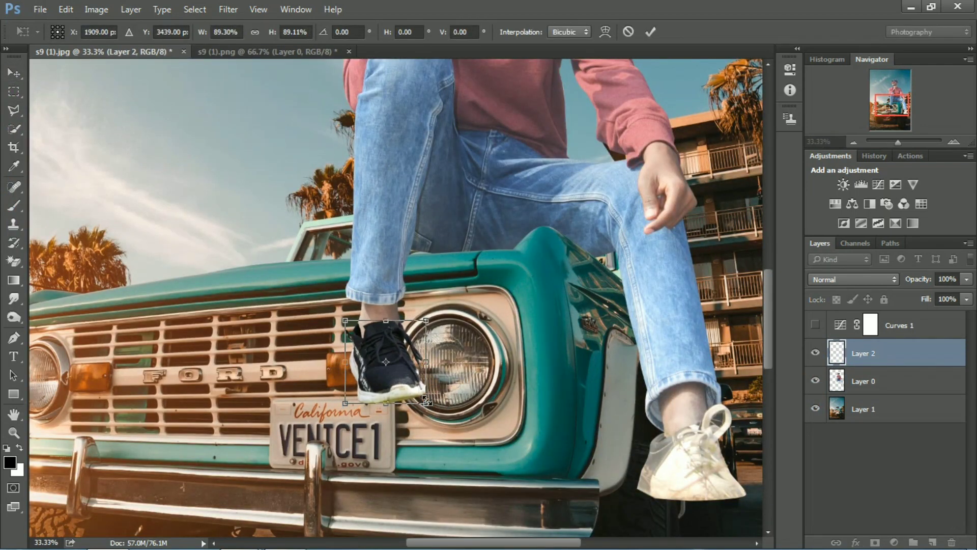
{"action": "key", "text": "Return"}
{"action": "left_click_drag", "start_coordinate": [918, 279], "coordinate": [761, 270]}
{"action": "key", "text": "ctrl+z"}
{"action": "left_click_drag", "start_coordinate": [429, 401], "coordinate": [424, 396]}
{"action": "key", "text": "ctrl+minus"}
{"action": "key", "text": "ctrl+minus"}
{"action": "key", "text": "ctrl+minus"}
{"action": "key", "text": "ctrl+minus"}
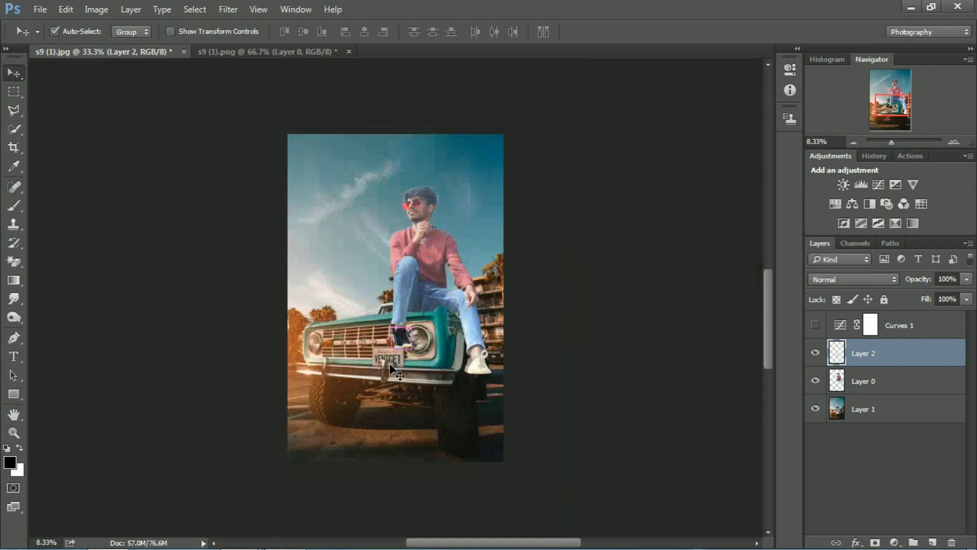
- Select the side-facing shoe in s9 (1).png with the Rectangular Marquee and move it onto the man's other foot in s9 (1).jpg
{"action": "key", "text": "ctrl+plus"}
{"action": "left_click", "coordinate": [298, 53]}
{"action": "left_click", "coordinate": [216, 199]}
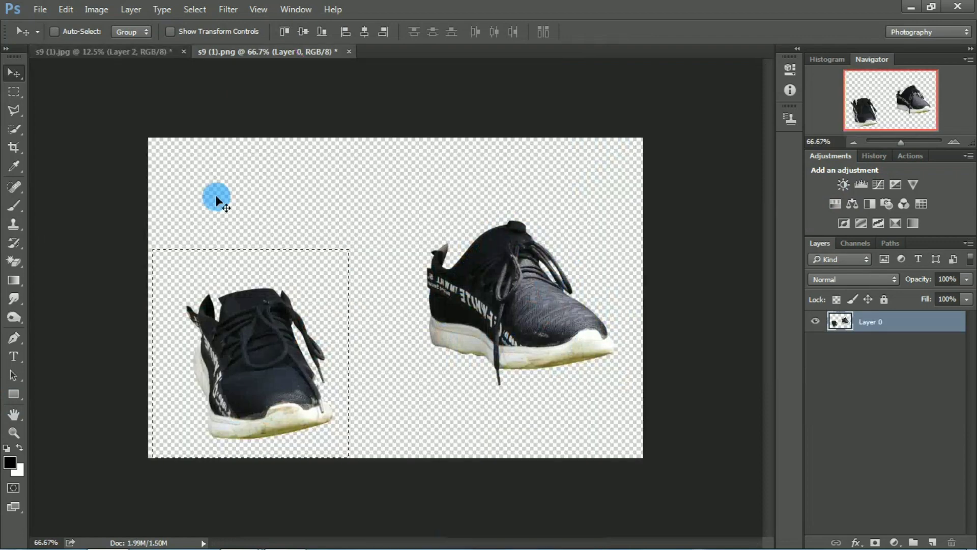
{"action": "left_click", "coordinate": [25, 97]}
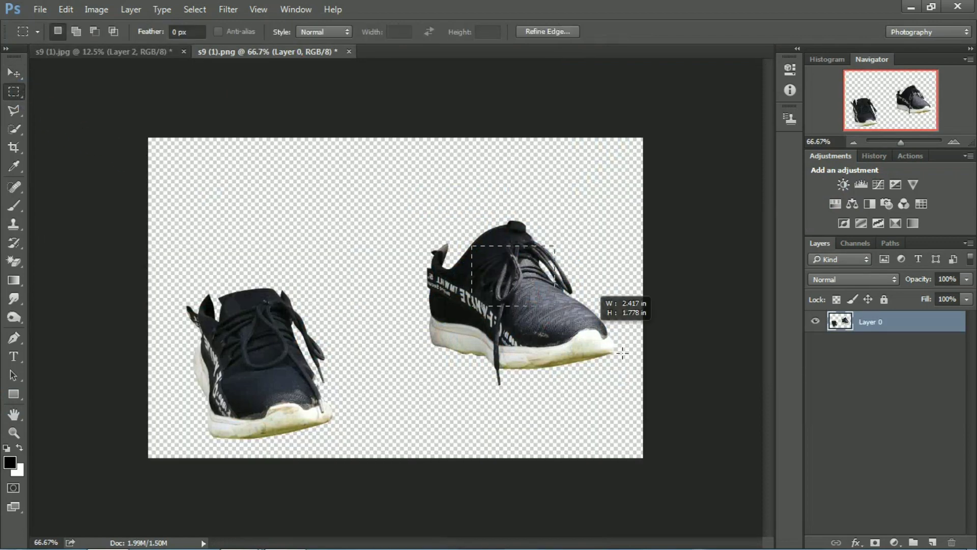
{"action": "left_click_drag", "start_coordinate": [623, 353], "coordinate": [715, 421]}
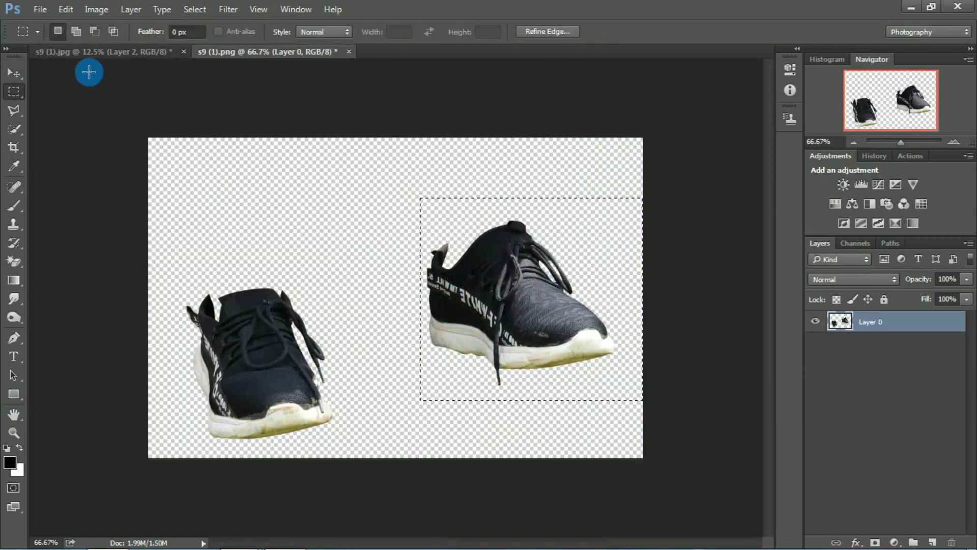
{"action": "left_click", "coordinate": [16, 72]}
{"action": "left_click_drag", "start_coordinate": [560, 280], "coordinate": [549, 394]}
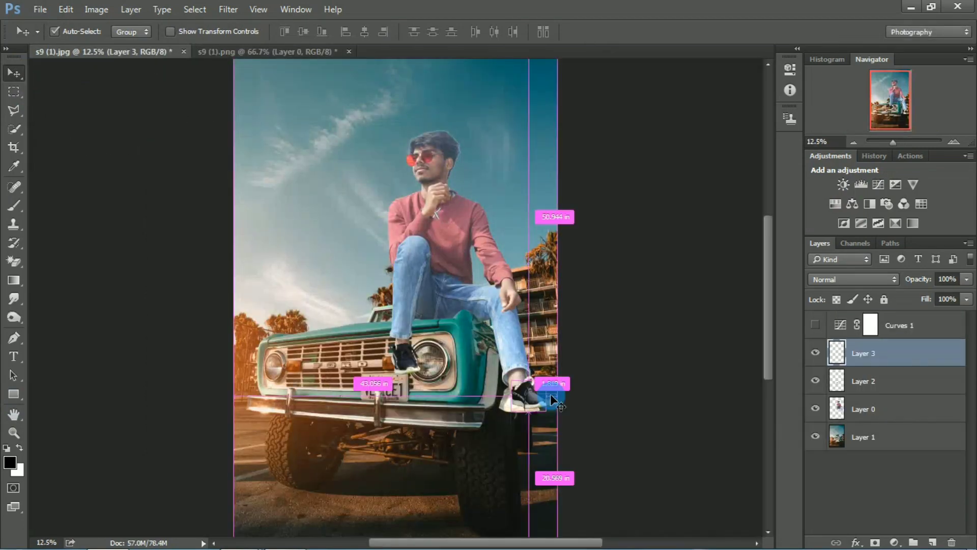
{"action": "key", "text": "ctrl+plus"}
{"action": "key", "text": "ctrl+plus"}
{"action": "key", "text": "ctrl+plus"}
{"action": "key", "text": "ctrl+plus"}
{"action": "key", "text": "ctrl+plus"}
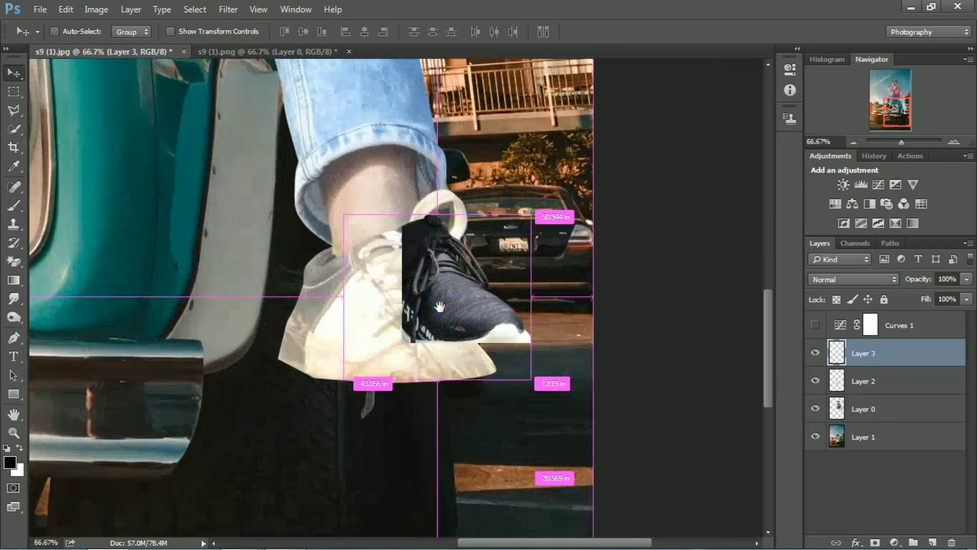
- Enlarge the side-facing shoe on Layer 3 with Free Transform and position it against the man's ankle
{"action": "key", "text": "ctrl+t"}
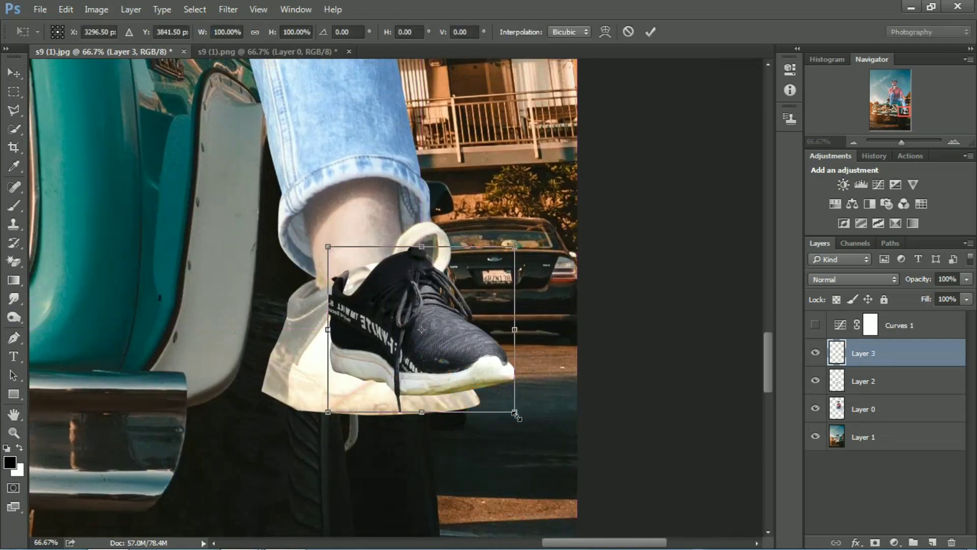
{"action": "left_click_drag", "start_coordinate": [517, 416], "coordinate": [530, 443]}
{"action": "left_click_drag", "start_coordinate": [489, 374], "coordinate": [474, 357]}
{"action": "key", "text": "Return"}
{"action": "key", "text": "ctrl+plus"}
{"action": "key", "text": "ctrl+plus"}
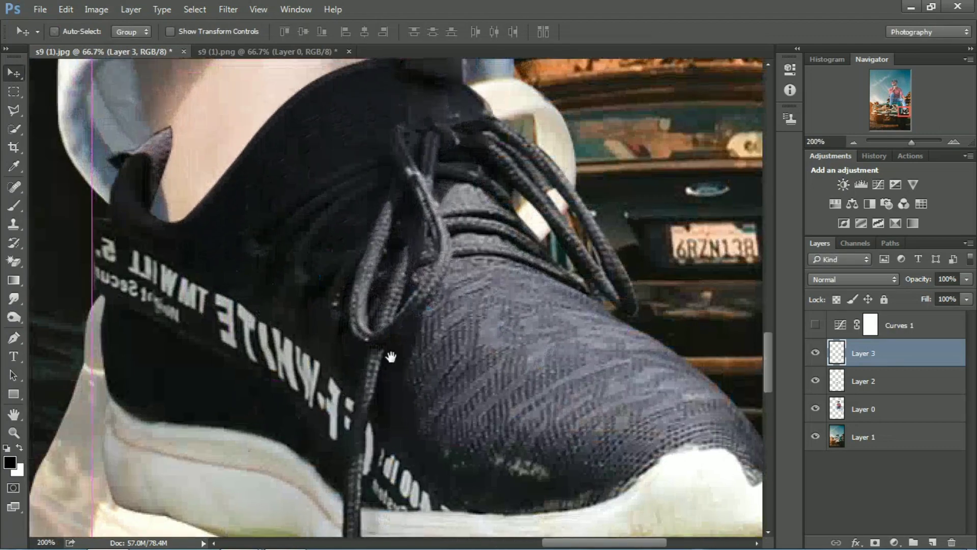
- Erase a small area at the heel of Layer 3's shoe with the Eraser, and scale the shoe down slightly
{"action": "left_click_drag", "start_coordinate": [391, 357], "coordinate": [509, 501]}
{"action": "key", "text": "ctrl+plus"}
{"action": "right_click", "coordinate": [14, 263]}
{"action": "left_click", "coordinate": [73, 258]}
{"action": "mouse_move", "coordinate": [267, 253]}
{"action": "left_mouse_down"}
{"action": "mouse_move", "coordinate": [286, 321]}
{"action": "mouse_move", "coordinate": [264, 371]}
{"action": "mouse_move", "coordinate": [259, 286]}
{"action": "left_mouse_up"}
{"action": "key", "text": "ctrl+minus"}
{"action": "key", "text": "ctrl+minus"}
{"action": "key", "text": "ctrl+minus"}
{"action": "key", "text": "ctrl+minus"}
{"action": "key", "text": "ctrl+minus"}
{"action": "key", "text": "ctrl+minus"}
{"action": "key", "text": "ctrl+minus"}
{"action": "key", "text": "ctrl+plus"}
{"action": "key", "text": "ctrl+plus"}
{"action": "key", "text": "ctrl+plus"}
{"action": "key", "text": "ctrl+t"}
{"action": "left_click_drag", "start_coordinate": [408, 328], "coordinate": [393, 316]}
{"action": "key", "text": "Return"}
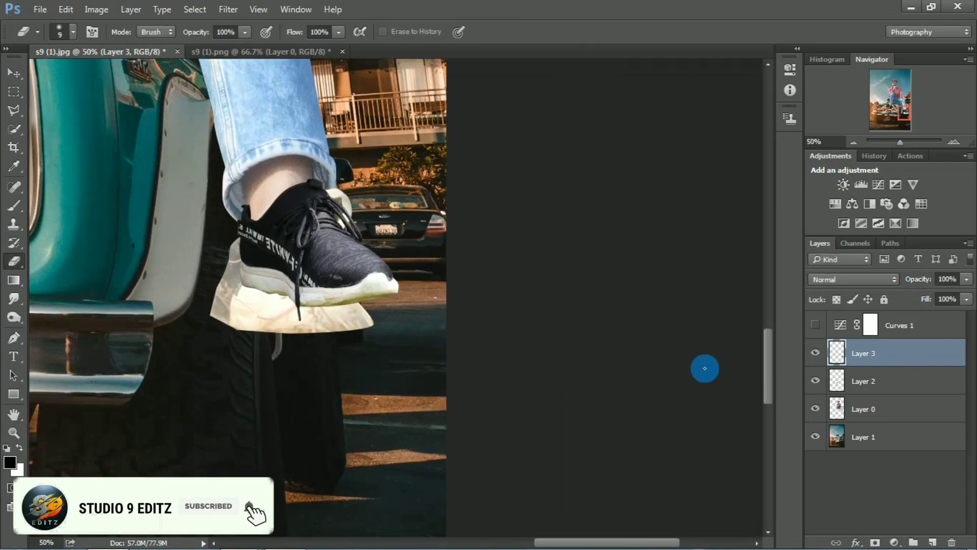
- Outline the white shoe beneath the side-facing black shoe with the Polygonal Lasso, delete it from Layer 0, and deselect
{"action": "left_click", "coordinate": [906, 409]}
{"action": "key", "text": "l"}
{"action": "left_click", "coordinate": [219, 228]}
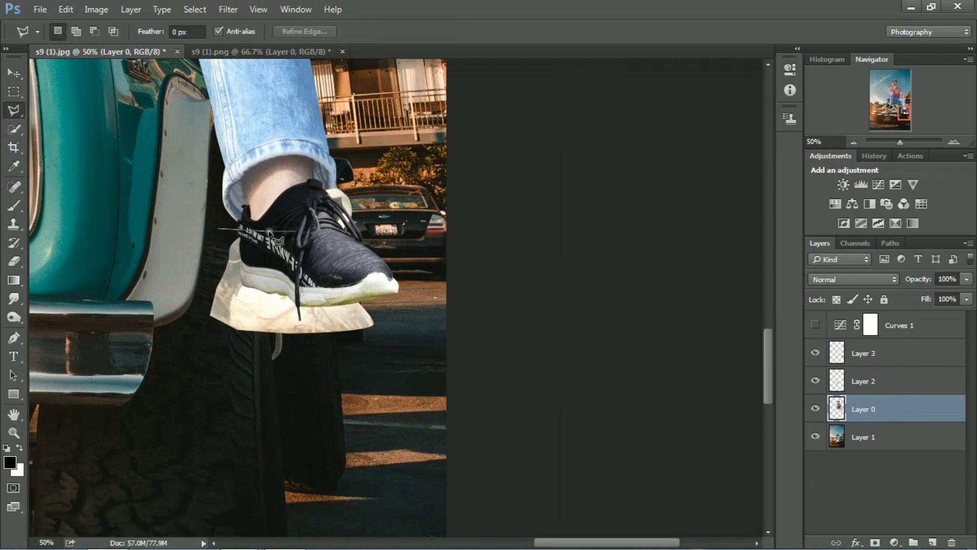
{"action": "double_click", "coordinate": [199, 288]}
{"action": "key", "text": "Delete"}
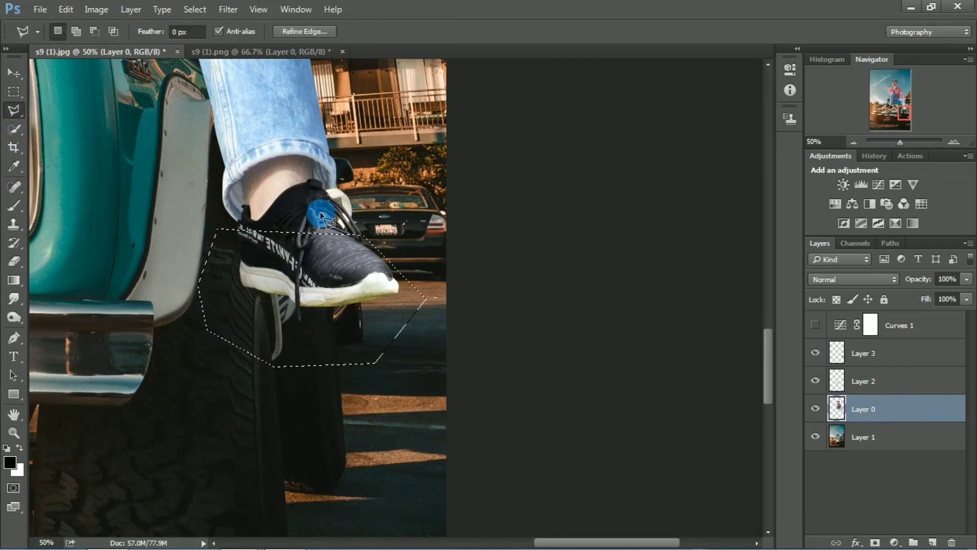
{"action": "right_click", "coordinate": [346, 148]}
{"action": "left_click", "coordinate": [372, 159]}
- Outline the leftover white shoe tongue behind the black laces with the Polygonal Lasso, delete it from Layer 0, and deselect
{"action": "key", "text": "ctrl+plus"}
{"action": "key", "text": "ctrl+plus"}
{"action": "key", "text": "ctrl+plus"}
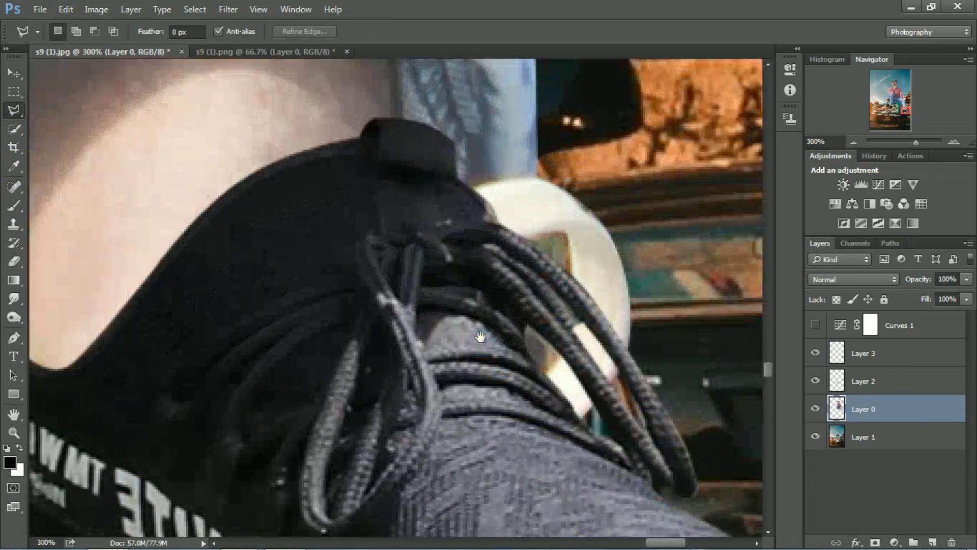
{"action": "left_click_drag", "start_coordinate": [482, 339], "coordinate": [330, 382]}
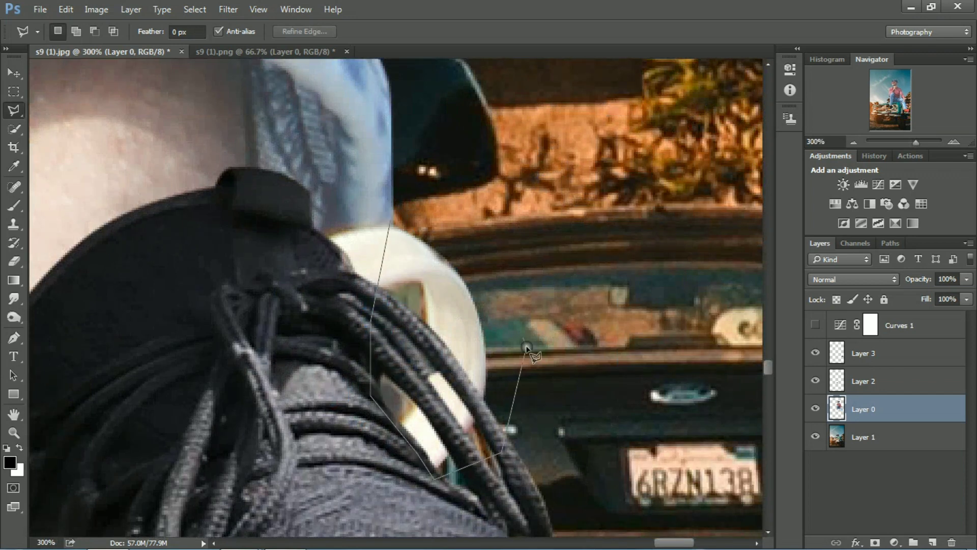
{"action": "double_click", "coordinate": [477, 246]}
{"action": "key", "text": "Delete"}
{"action": "right_click", "coordinate": [507, 212]}
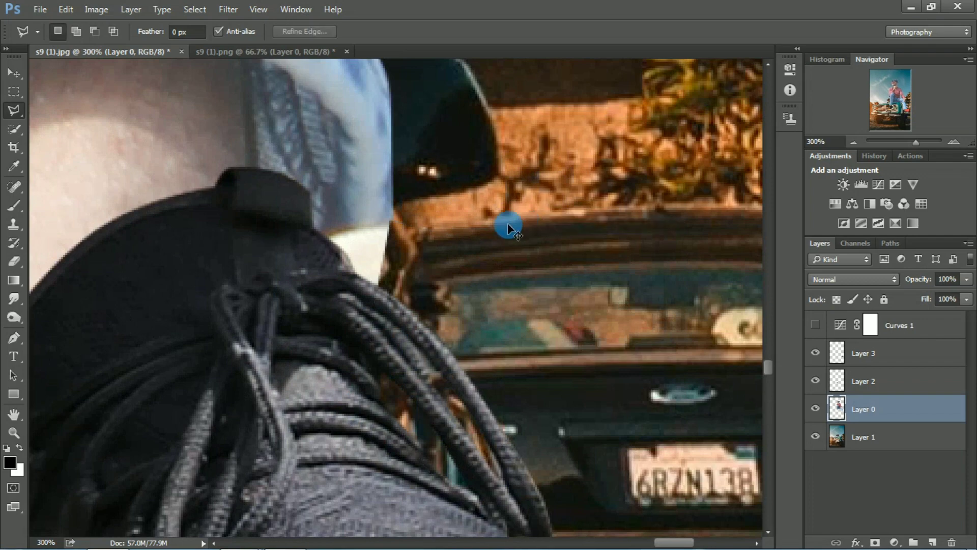
- Examine the whole composite with both black sneakers in place
{"action": "key", "text": "ctrl+minus"}
{"action": "key", "text": "ctrl+minus"}
{"action": "key", "text": "ctrl+minus"}
{"action": "key", "text": "ctrl+minus"}
{"action": "key", "text": "ctrl+minus"}
{"action": "key", "text": "ctrl+minus"}
{"action": "key", "text": "ctrl+minus"}
{"action": "key", "text": "ctrl+minus"}
{"action": "key", "text": "ctrl+minus"}
{"action": "left_click", "coordinate": [18, 75]}
{"action": "key", "text": "ctrl+minus"}
{"action": "key", "text": "ctrl+plus"}
{"action": "key", "text": "ctrl+plus"}
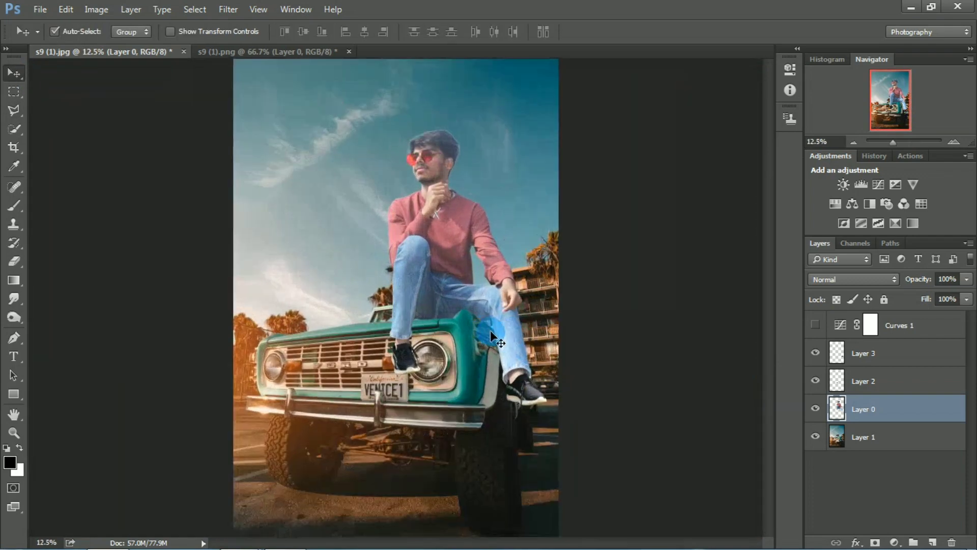
- Scale the side-facing shoe on Layer 3 down slightly with Free Transform and nudge it up against the ankle
{"action": "key", "text": "ctrl+plus"}
{"action": "left_click_drag", "start_coordinate": [491, 334], "coordinate": [361, 244]}
{"action": "key", "text": "ctrl+plus"}
{"action": "key", "text": "ctrl+plus"}
{"action": "left_click_drag", "start_coordinate": [497, 328], "coordinate": [336, 217]}
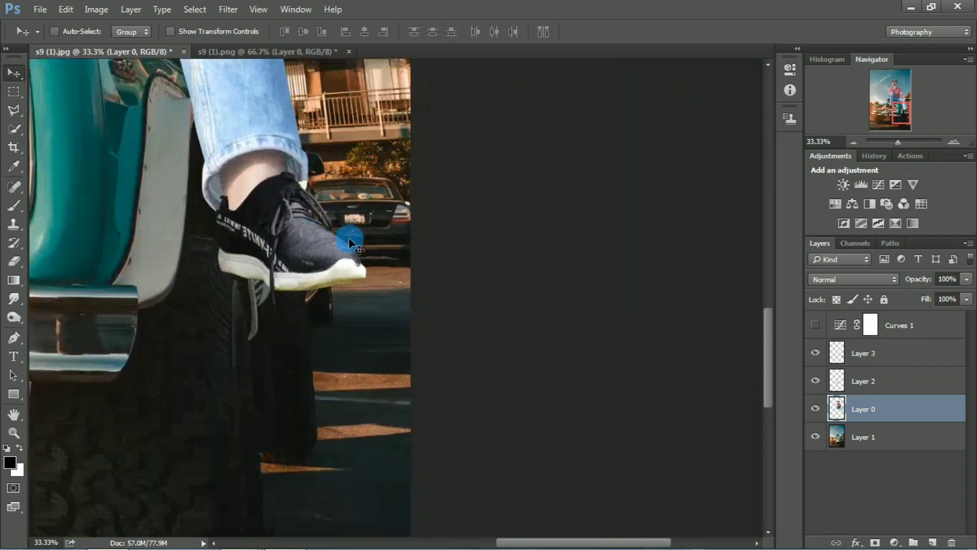
{"action": "key", "text": "ctrl+plus"}
{"action": "key", "text": "ctrl+plus"}
{"action": "left_click", "coordinate": [864, 391]}
{"action": "left_click", "coordinate": [816, 381]}
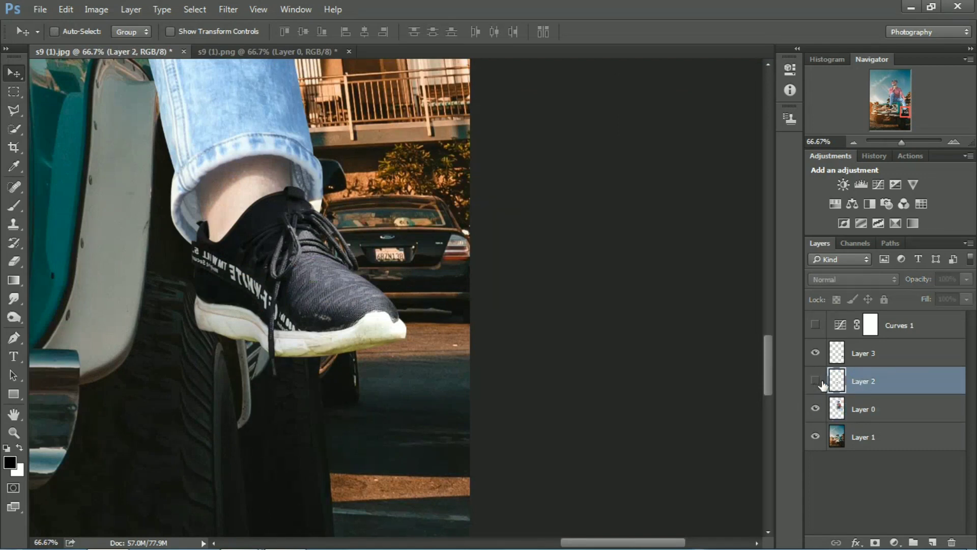
{"action": "left_click", "coordinate": [816, 353]}
{"action": "left_click", "coordinate": [816, 353]}
{"action": "left_click", "coordinate": [866, 353]}
{"action": "key", "text": "ctrl+t"}
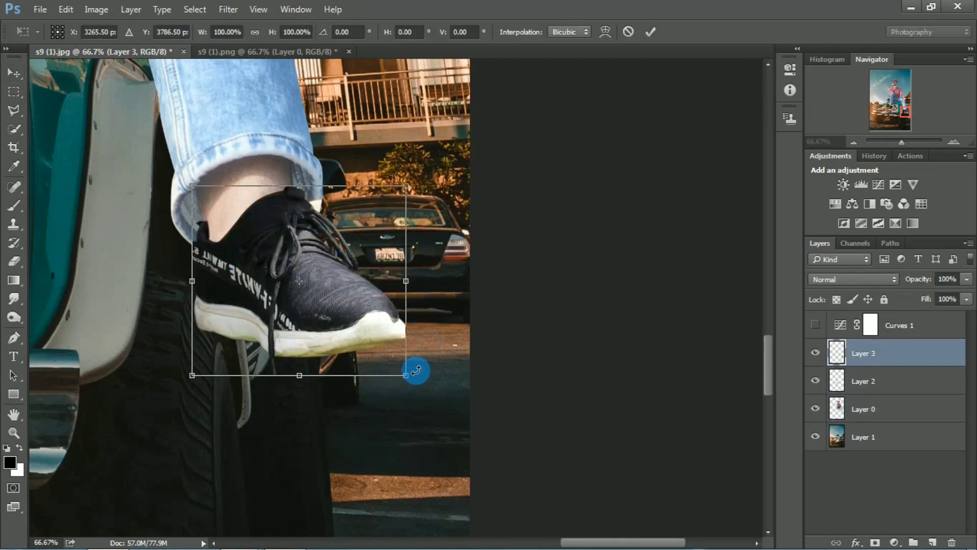
{"action": "left_click_drag", "start_coordinate": [411, 372], "coordinate": [406, 369]}
{"action": "left_click_drag", "start_coordinate": [321, 304], "coordinate": [319, 299]}
{"action": "key", "text": "Return"}
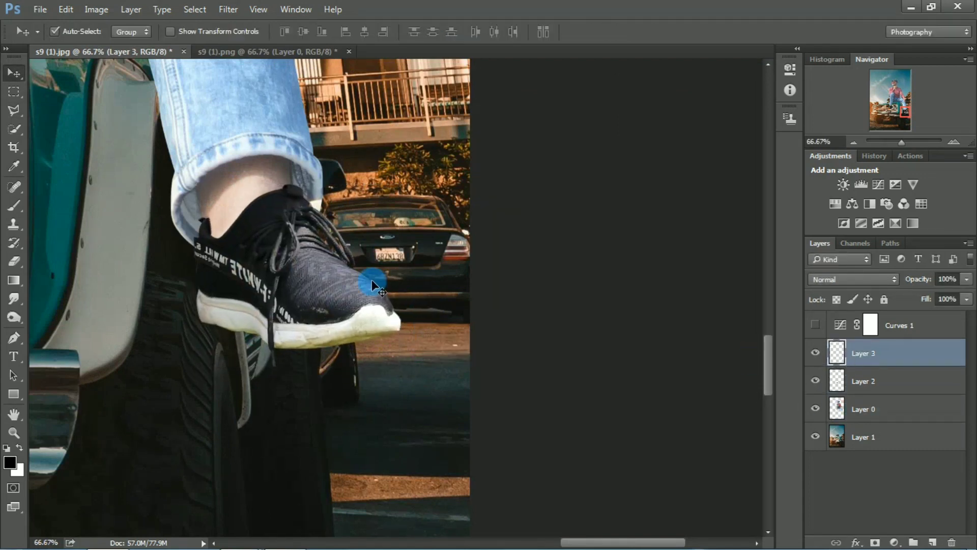
- Check the size of the adjusted side-facing shoe against the full composite
{"action": "key", "text": "ctrl+minus"}
{"action": "key", "text": "ctrl+minus"}
{"action": "key", "text": "ctrl+minus"}
{"action": "key", "text": "ctrl+minus"}
{"action": "key", "text": "ctrl+minus"}
{"action": "key", "text": "ctrl+minus"}
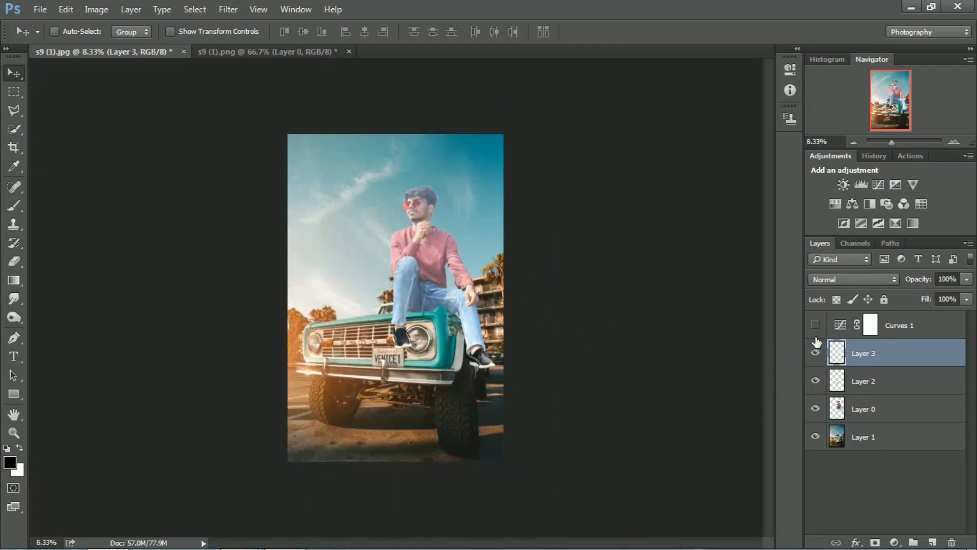
{"action": "key", "text": "ctrl+plus"}
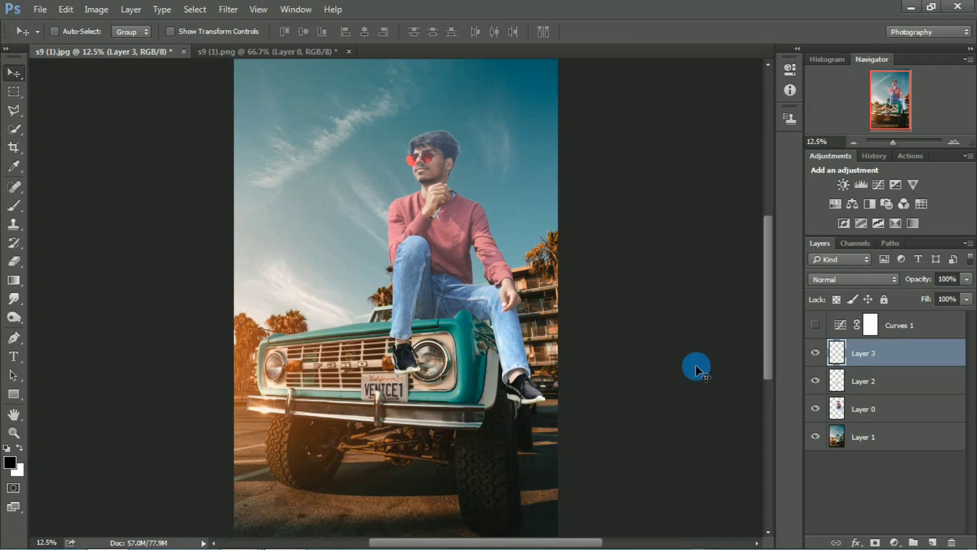
- Erase the light fringe and stray hairs along the front edge of the man's hair on Layer 0 with a 35 px Eraser
{"action": "left_click", "coordinate": [860, 404]}
{"action": "key", "text": "ctrl+plus"}
{"action": "key", "text": "ctrl+plus"}
{"action": "left_click_drag", "start_coordinate": [466, 167], "coordinate": [314, 391]}
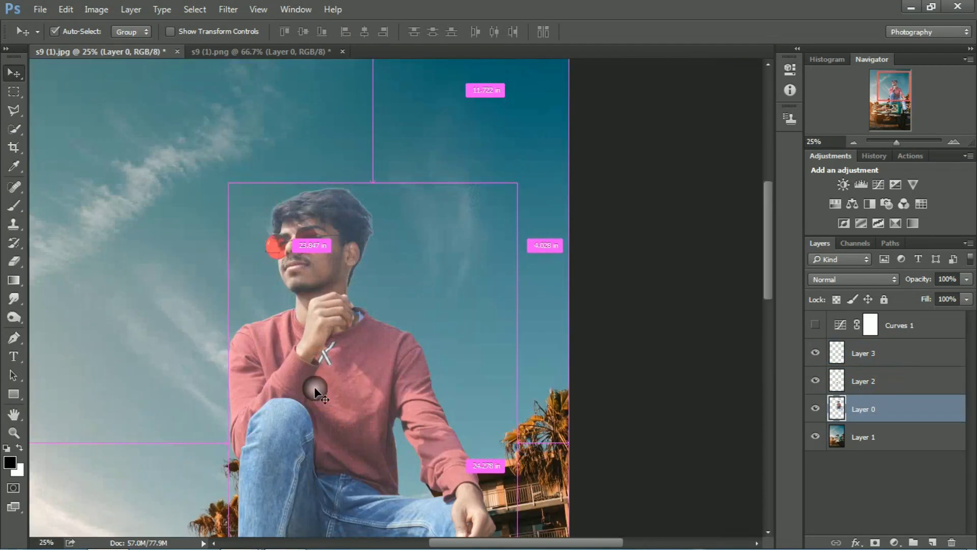
{"action": "key", "text": "ctrl+plus"}
{"action": "key", "text": "ctrl+plus"}
{"action": "left_click_drag", "start_coordinate": [327, 251], "coordinate": [415, 414]}
{"action": "key", "text": "ctrl+plus"}
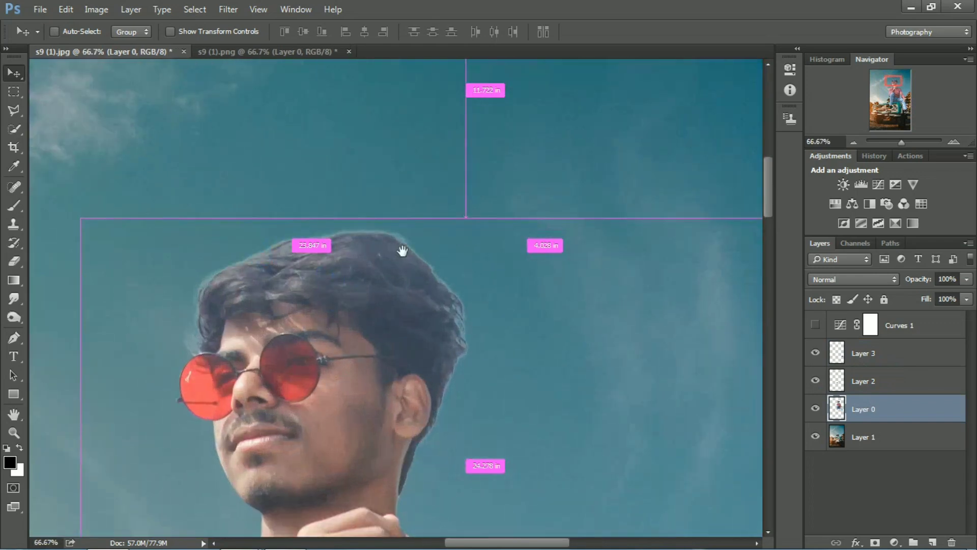
{"action": "key", "text": "ctrl+plus"}
{"action": "key", "text": "ctrl+plus"}
{"action": "right_click", "coordinate": [13, 261]}
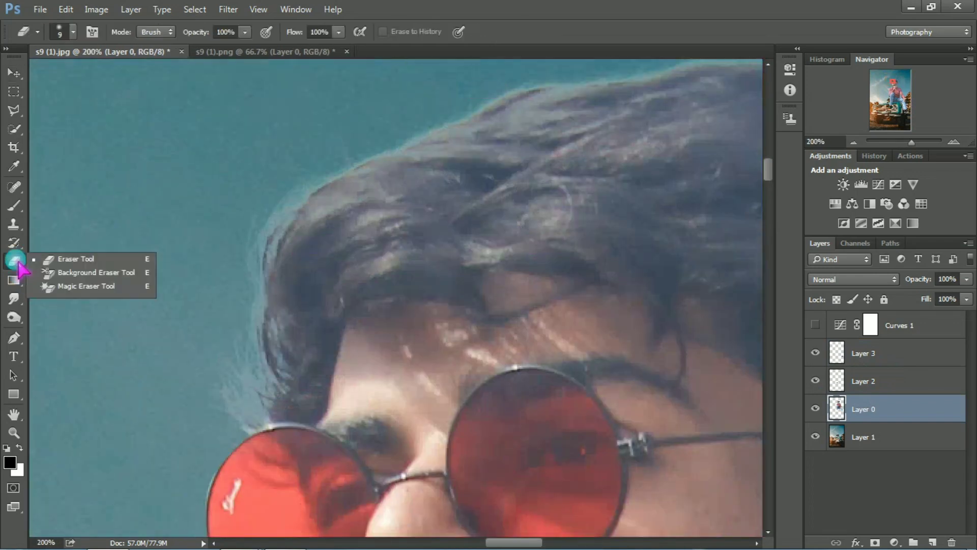
{"action": "left_click", "coordinate": [82, 256]}
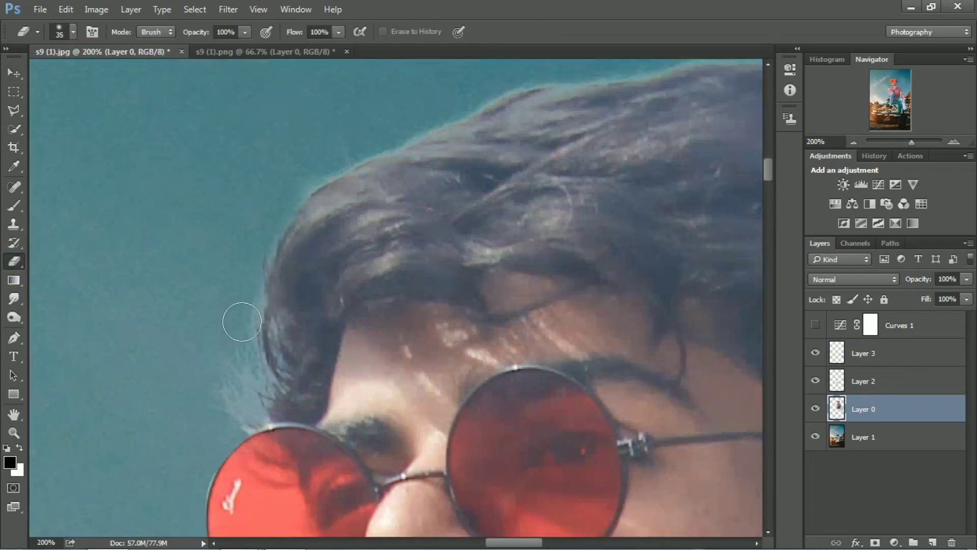
{"action": "left_click_drag", "start_coordinate": [242, 322], "coordinate": [241, 417]}
{"action": "left_click_drag", "start_coordinate": [264, 224], "coordinate": [206, 474]}
{"action": "left_click_drag", "start_coordinate": [206, 474], "coordinate": [202, 474]}
{"action": "mouse_move", "coordinate": [289, 420]}
{"action": "left_mouse_down"}
{"action": "mouse_move", "coordinate": [479, 343]}
{"action": "mouse_move", "coordinate": [677, 298]}
{"action": "left_mouse_up"}
- Erase the light fringe along the crown, the back of the head and the nape with a 15 to 25 px Eraser
{"action": "scroll", "coordinate": [362, 381], "scroll_direction": "right", "scroll_amount": 5}
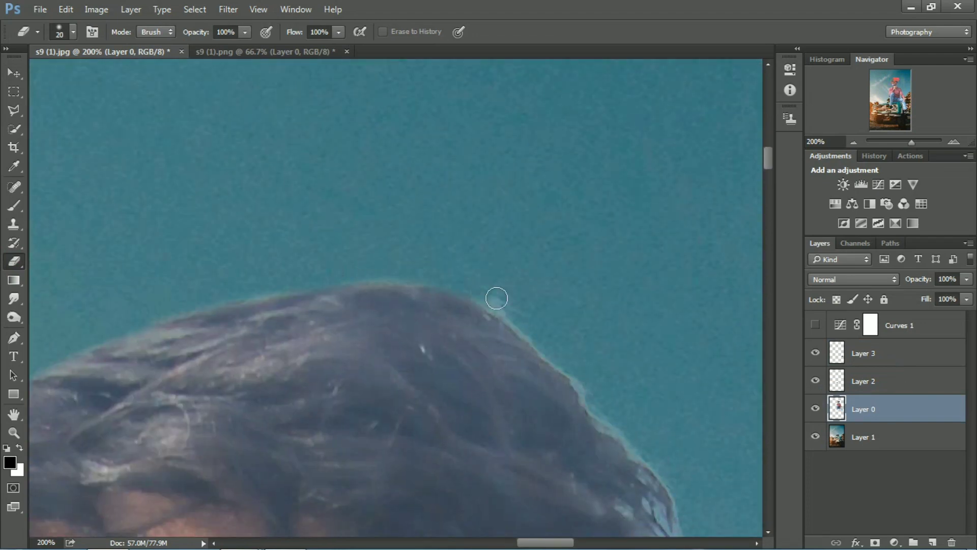
{"action": "scroll", "coordinate": [582, 386], "scroll_direction": "down", "scroll_amount": 5}
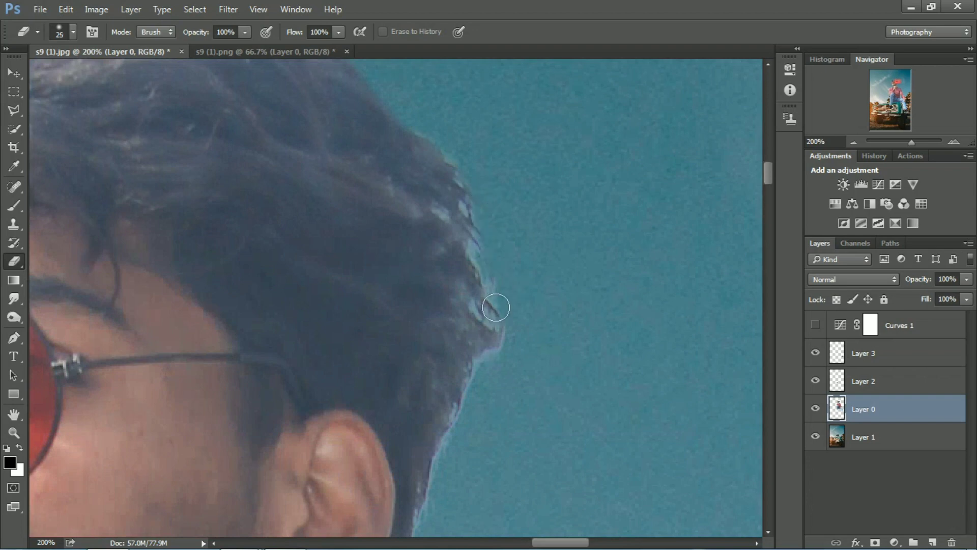
{"action": "scroll", "coordinate": [489, 285], "scroll_direction": "down", "scroll_amount": 3}
{"action": "scroll", "coordinate": [418, 387], "scroll_direction": "down", "scroll_amount": 5}
{"action": "key", "text": "bracketleft"}
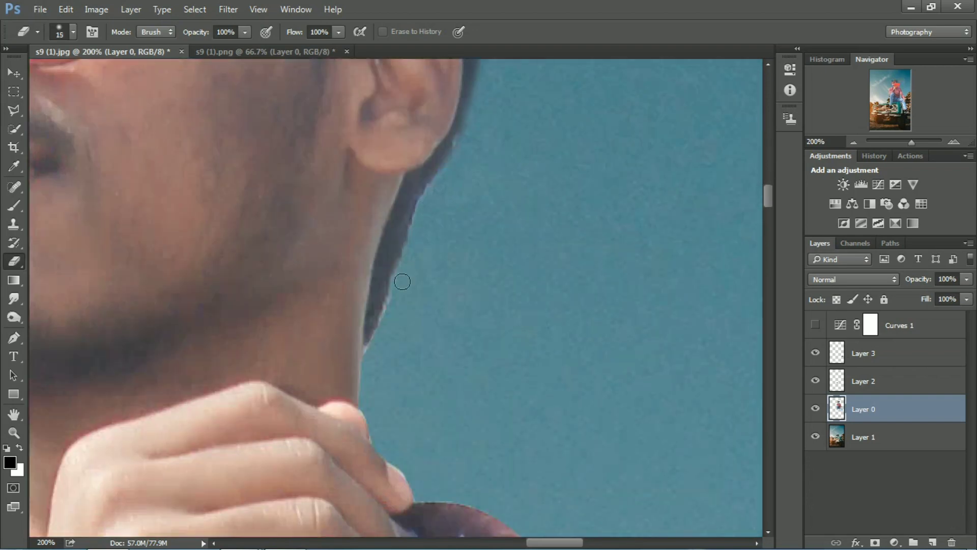
{"action": "left_click_drag", "start_coordinate": [364, 352], "coordinate": [331, 476]}
- Smudge the front edge of the man's hair on Layer 0 with a 60 px spatter brush at 36% strength
{"action": "key", "text": "ctrl+minus"}
{"action": "left_click_drag", "start_coordinate": [458, 264], "coordinate": [555, 370]}
{"action": "key", "text": "ctrl+minus"}
{"action": "key", "text": "ctrl+plus"}
{"action": "key", "text": "ctrl+plus"}
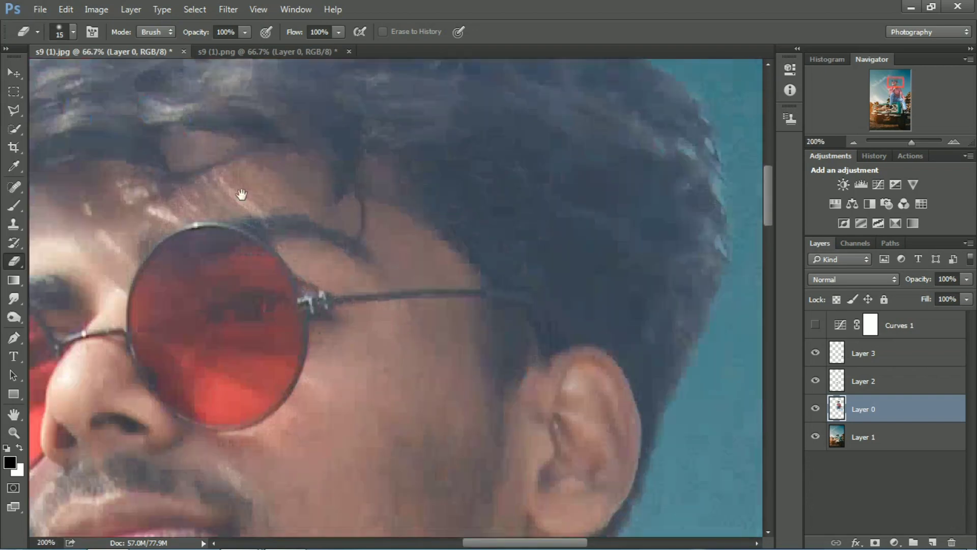
{"action": "left_click_drag", "start_coordinate": [242, 197], "coordinate": [488, 342]}
{"action": "left_click", "coordinate": [14, 299]}
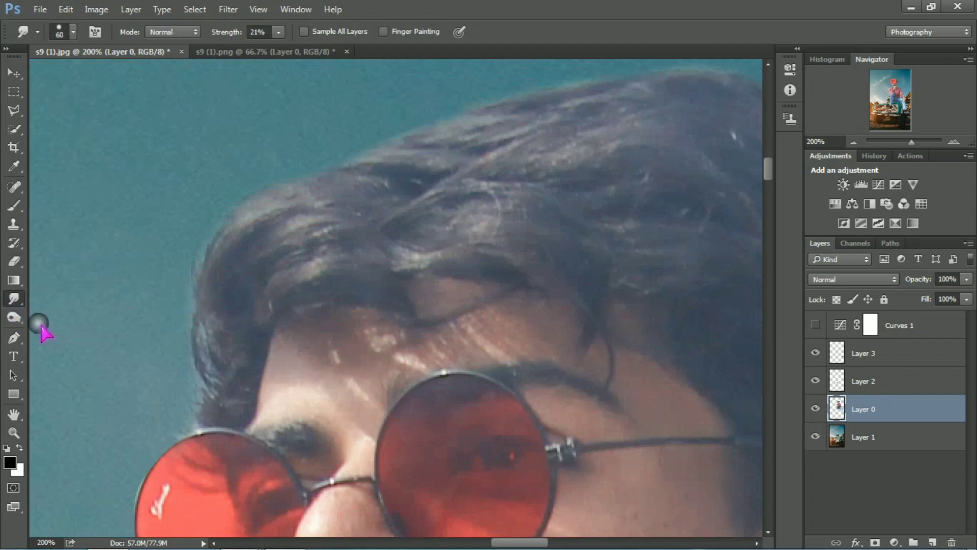
{"action": "right_click", "coordinate": [417, 459]}
{"action": "double_click", "coordinate": [417, 458]}
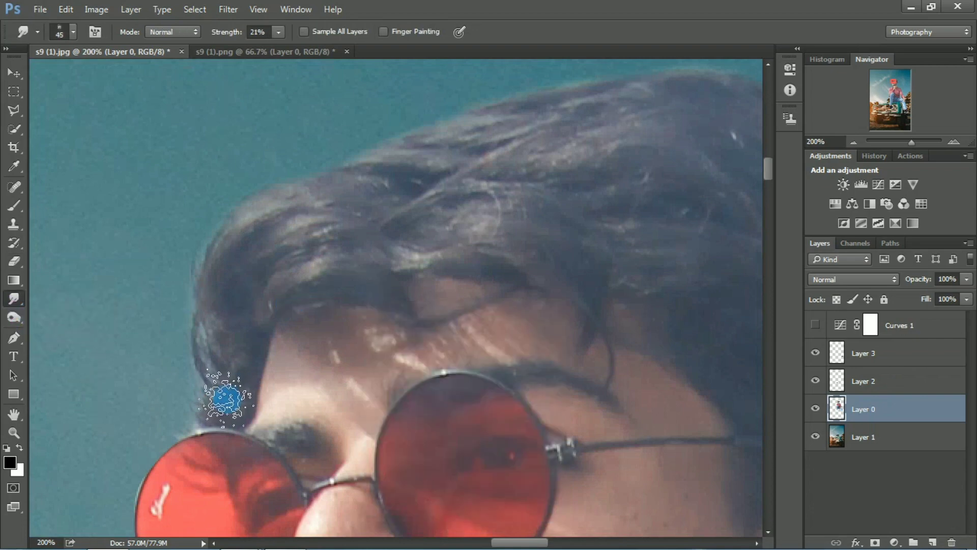
{"action": "key", "text": "bracketright"}
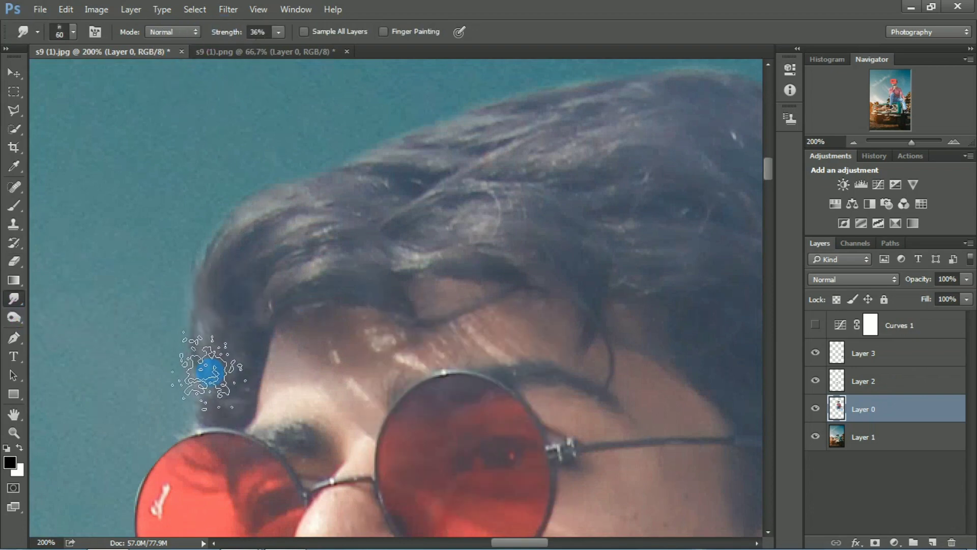
{"action": "mouse_move", "coordinate": [207, 371]}
{"action": "left_mouse_down"}
{"action": "mouse_move", "coordinate": [185, 334]}
{"action": "mouse_move", "coordinate": [221, 288]}
{"action": "mouse_move", "coordinate": [211, 224]}
{"action": "left_mouse_up"}
- Raise the Smudge strength to 44%, soften the hair edge along the top of the head, and enlarge the brush to 70 px
{"action": "left_click_drag", "start_coordinate": [230, 35], "coordinate": [232, 36]}
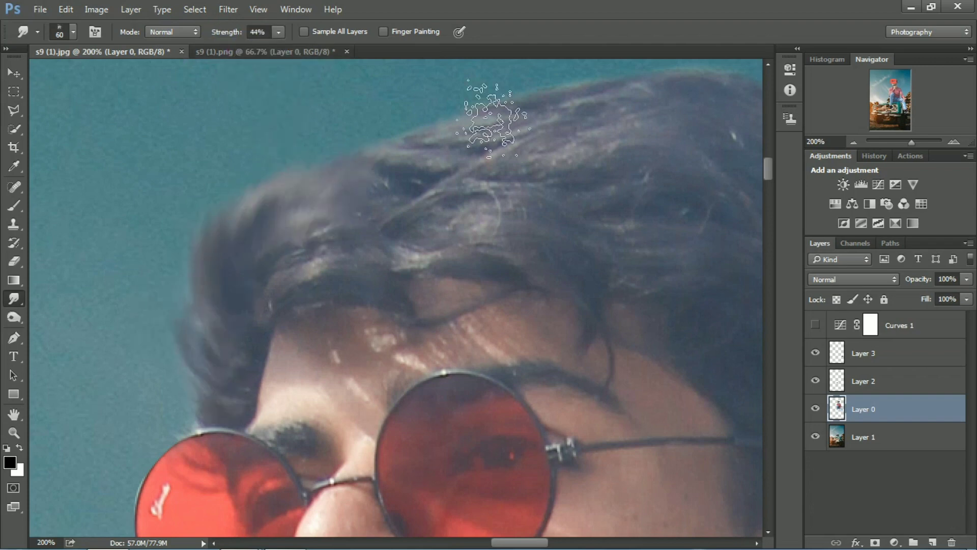
{"action": "mouse_move", "coordinate": [491, 87]}
{"action": "left_mouse_down"}
{"action": "mouse_move", "coordinate": [327, 261]}
{"action": "mouse_move", "coordinate": [571, 201]}
{"action": "left_mouse_up"}
{"action": "left_click_drag", "start_coordinate": [605, 253], "coordinate": [410, 198]}
{"action": "key", "text": "ctrl+minus"}
{"action": "key", "text": "bracketright"}
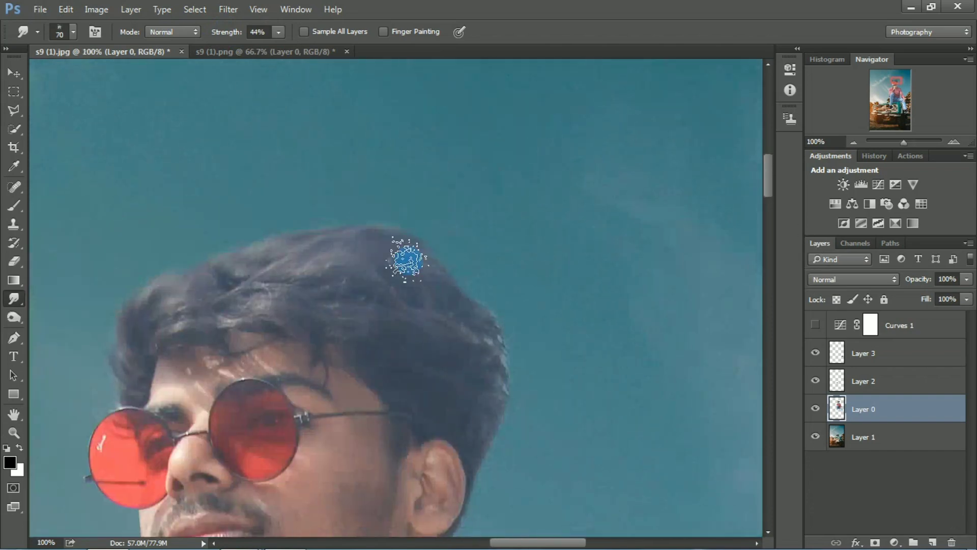
- Set the Smudge strength to 55% and pull the hair edge outward along the back of the head with a brush up to 80 px
{"action": "key", "text": "ctrl+plus"}
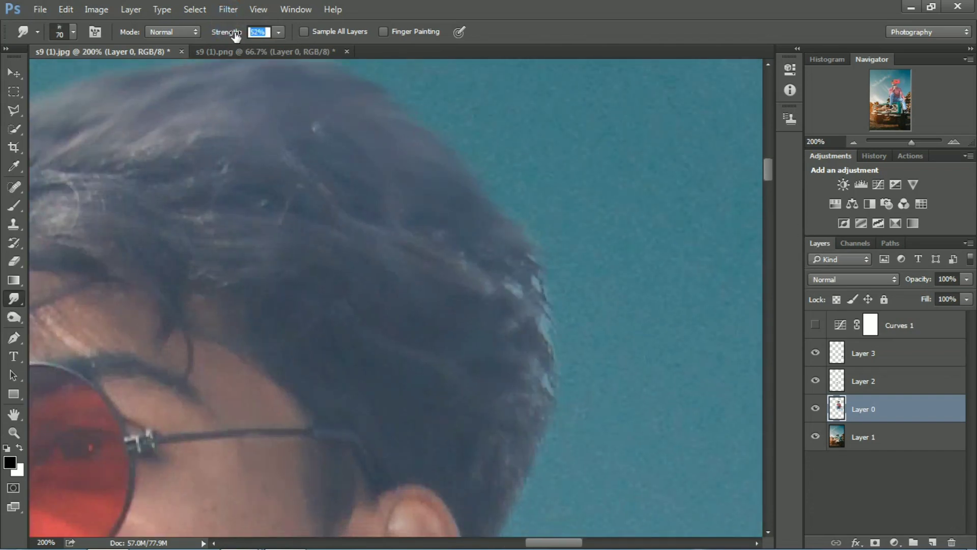
{"action": "left_click_drag", "start_coordinate": [236, 35], "coordinate": [238, 36]}
{"action": "left_click_drag", "start_coordinate": [530, 291], "coordinate": [562, 341]}
{"action": "left_click_drag", "start_coordinate": [617, 449], "coordinate": [561, 234]}
{"action": "key", "text": "bracketright"}
{"action": "left_click_drag", "start_coordinate": [453, 237], "coordinate": [488, 247]}
{"action": "left_click_drag", "start_coordinate": [443, 171], "coordinate": [603, 423]}
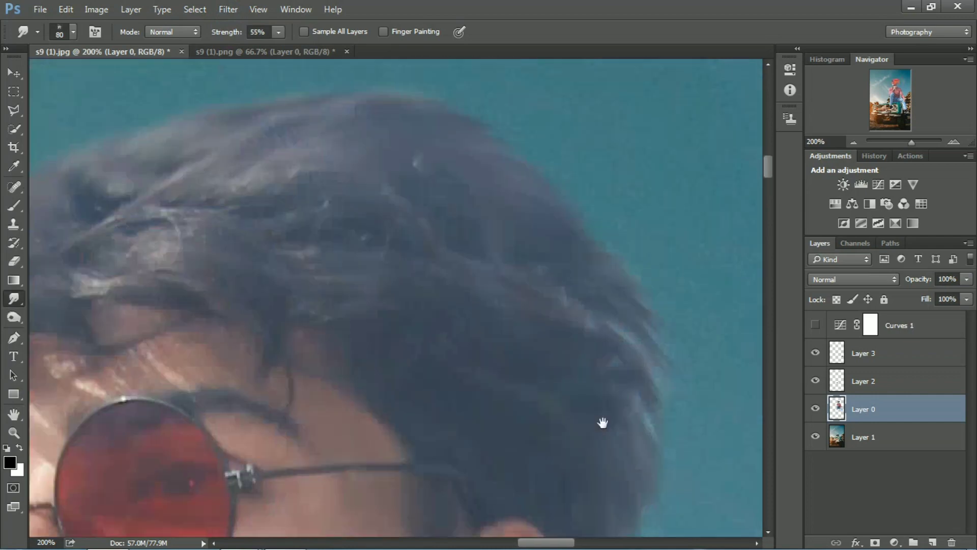
- Smudge the hair outline over the crown and forehead with a 70 px brush to give it natural volume
{"action": "key", "text": "ctrl+minus"}
{"action": "key", "text": "bracketleft"}
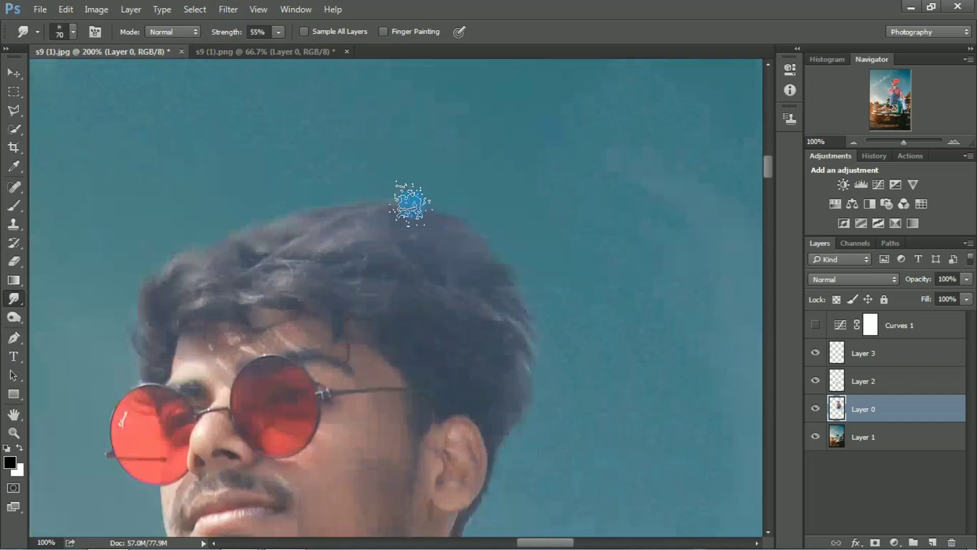
{"action": "key", "text": "bracketright"}
{"action": "left_click_drag", "start_coordinate": [245, 244], "coordinate": [232, 265]}
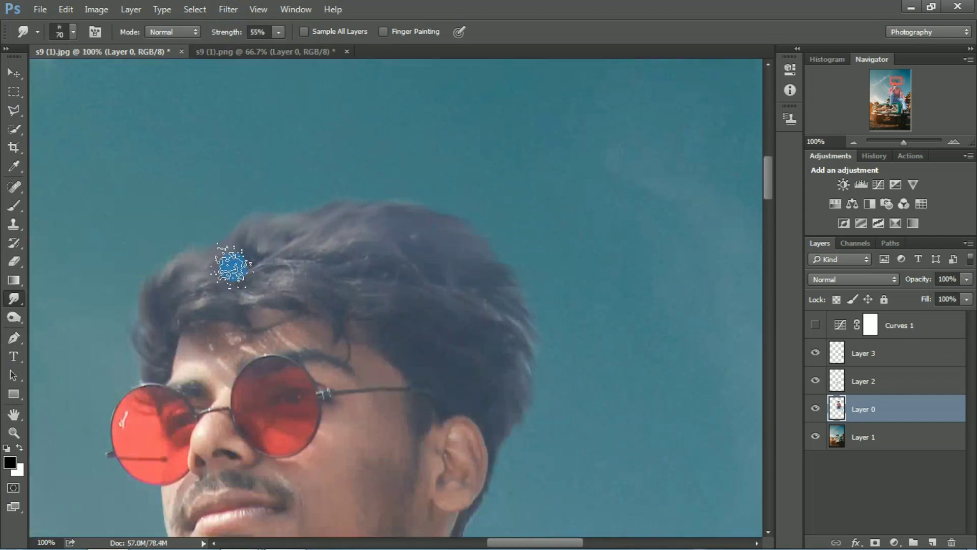
- Open Layer 0 in the Camera Raw Filter and set Shadows to -29, Whites to +33 and Blacks to -36, raising Highlights slightly
{"action": "key", "text": "ctrl+0"}
{"action": "key", "text": "ctrl+minus"}
{"action": "key", "text": "ctrl+minus"}
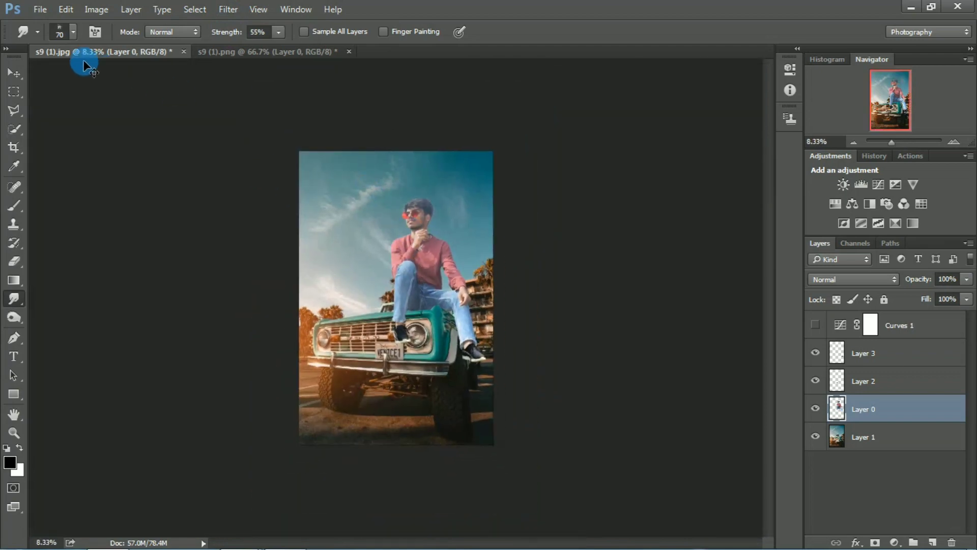
{"action": "left_click", "coordinate": [15, 74]}
{"action": "key", "text": "ctrl+plus"}
{"action": "key", "text": "ctrl+plus"}
{"action": "key", "text": "ctrl+minus"}
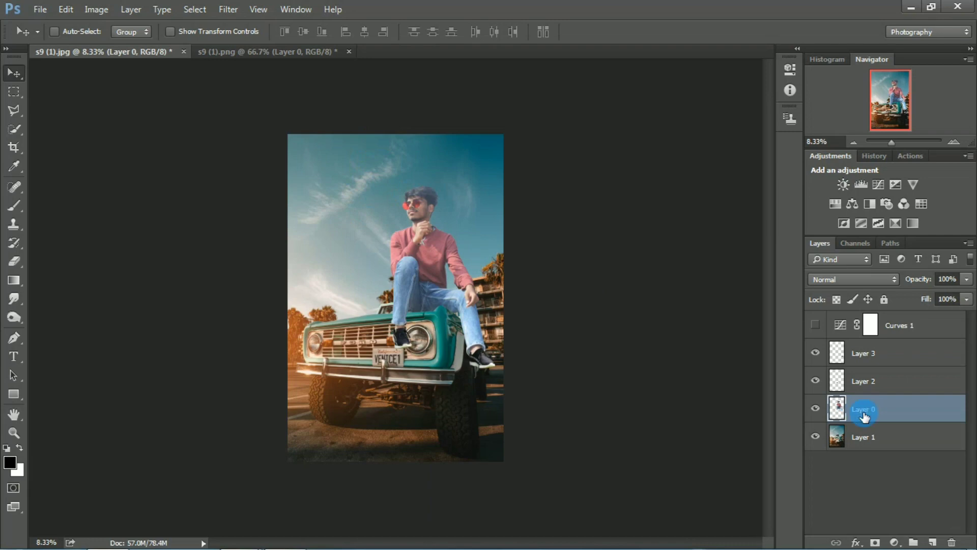
{"action": "left_click", "coordinate": [229, 9]}
{"action": "left_click", "coordinate": [258, 96]}
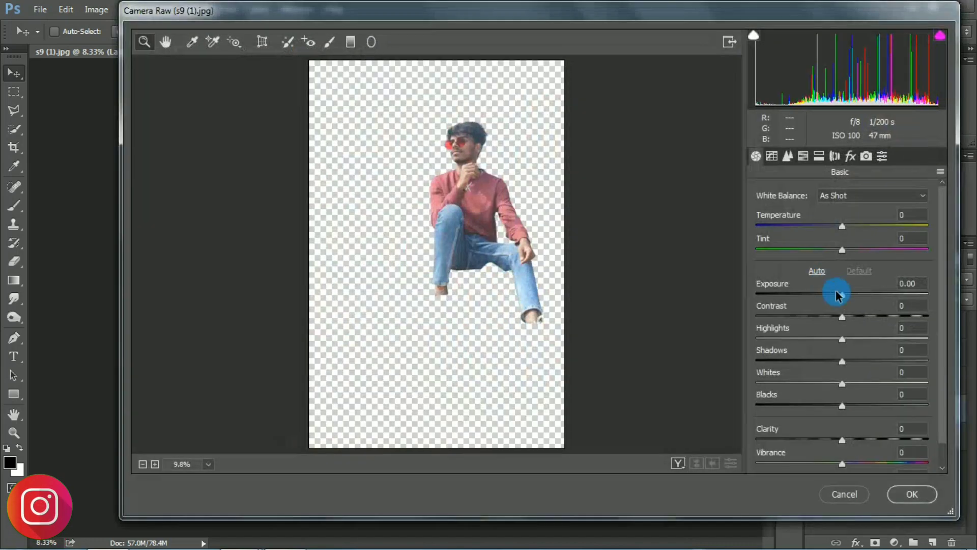
{"action": "left_click_drag", "start_coordinate": [843, 361], "coordinate": [818, 361]}
{"action": "left_click_drag", "start_coordinate": [815, 407], "coordinate": [871, 383]}
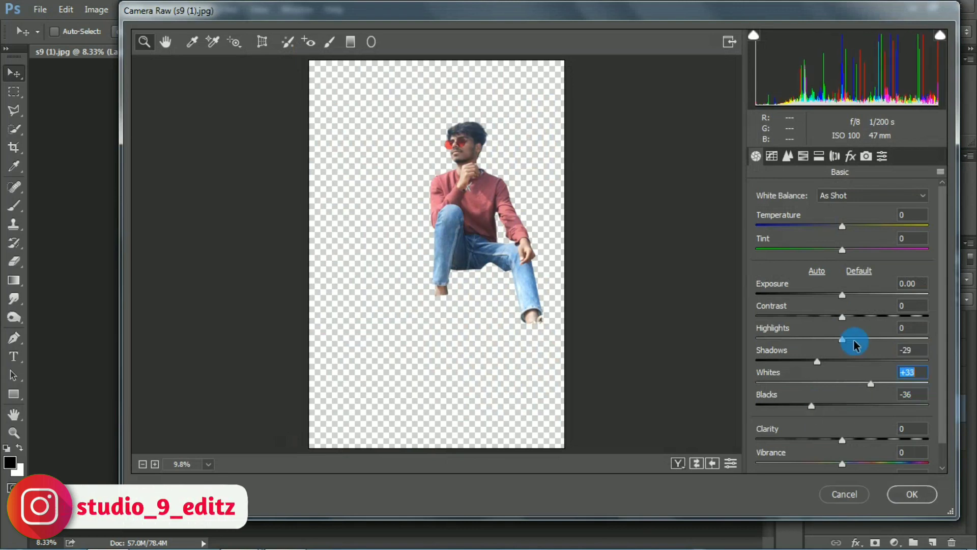
{"action": "left_click_drag", "start_coordinate": [843, 339], "coordinate": [860, 339]}
- Brighten the Oranges luminance in the HSL adjustments and set the Oranges saturation to -6
{"action": "left_click", "coordinate": [803, 156]}
{"action": "left_click", "coordinate": [845, 212]}
{"action": "left_click_drag", "start_coordinate": [846, 285], "coordinate": [873, 284]}
{"action": "left_click", "coordinate": [810, 216]}
{"action": "left_click", "coordinate": [842, 283]}
{"action": "left_click", "coordinate": [844, 231]}
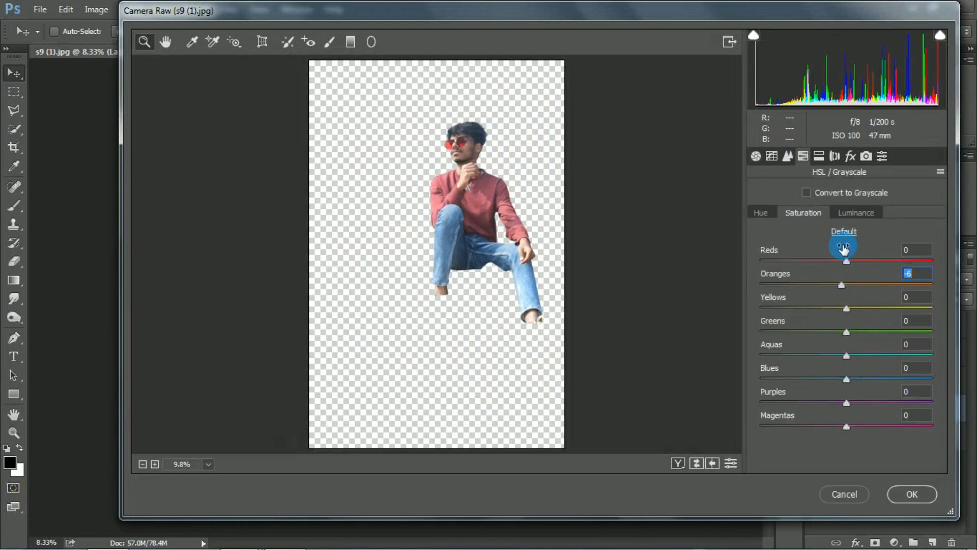
- Shift the Blues hue to about -28 to turn the jeans teal, and apply the Camera Raw adjustments
{"action": "left_click", "coordinate": [769, 215]}
{"action": "left_click_drag", "start_coordinate": [847, 379], "coordinate": [811, 380]}
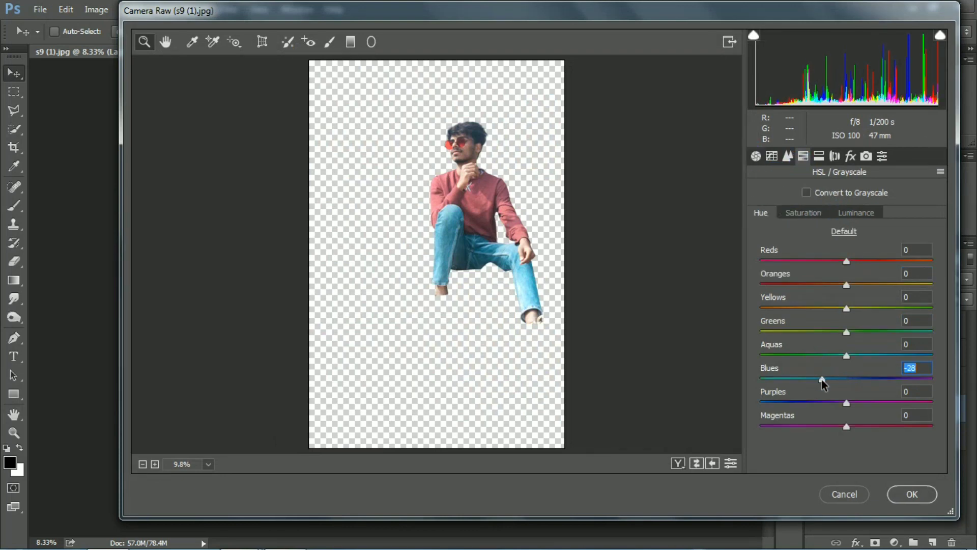
{"action": "left_click", "coordinate": [911, 494]}
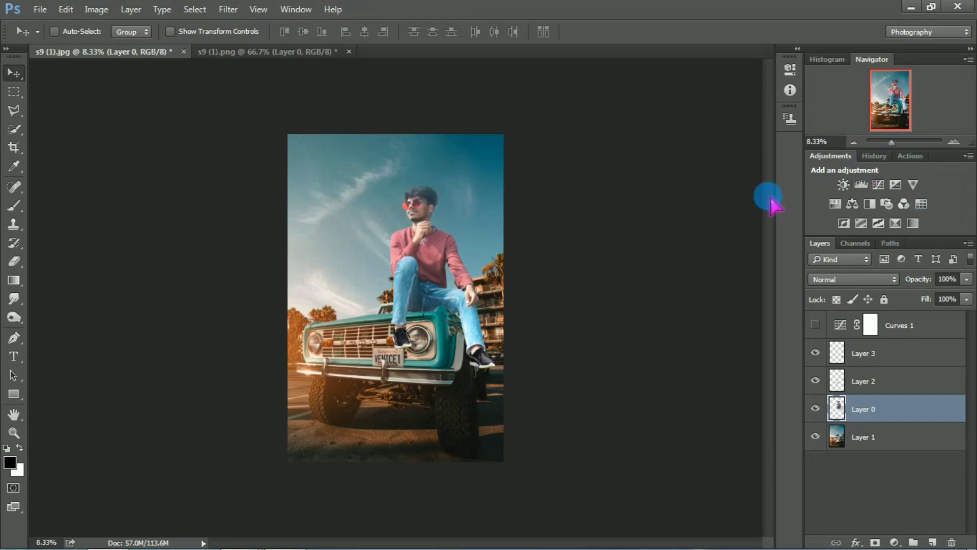
{"action": "scroll", "coordinate": [519, 207], "scroll_direction": "up", "scroll_amount": 3}
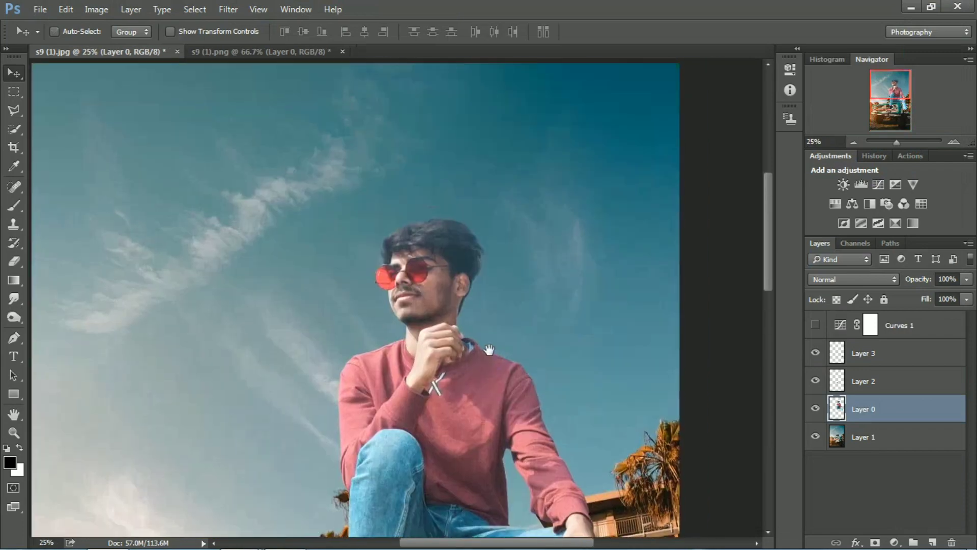
- Smooth the skin on the man's cheek on Layer 0 with the Smudge tool, using a 90 px brush at 18% strength
{"action": "scroll", "coordinate": [489, 349], "scroll_direction": "up", "scroll_amount": 4}
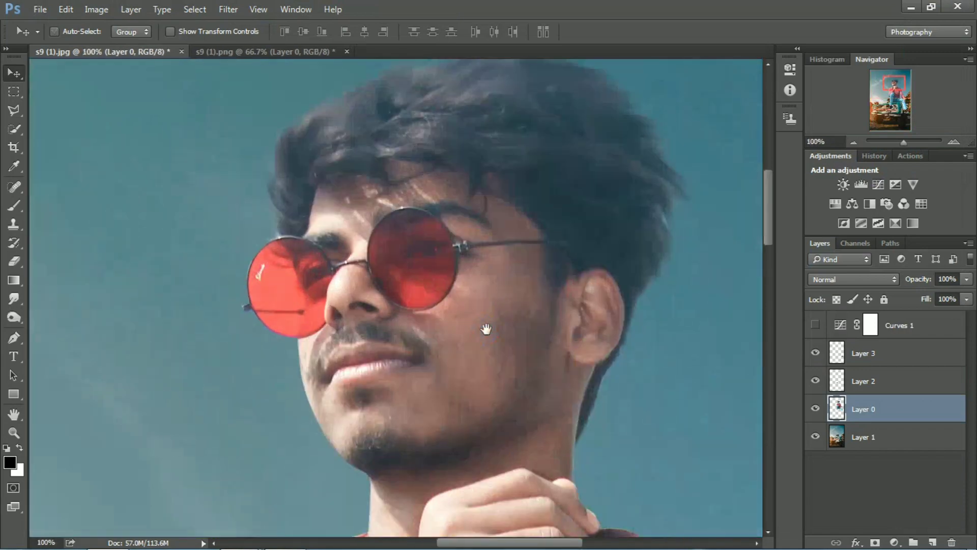
{"action": "left_click_drag", "start_coordinate": [486, 330], "coordinate": [386, 304]}
{"action": "left_click", "coordinate": [349, 286], "text": "ctrl"}
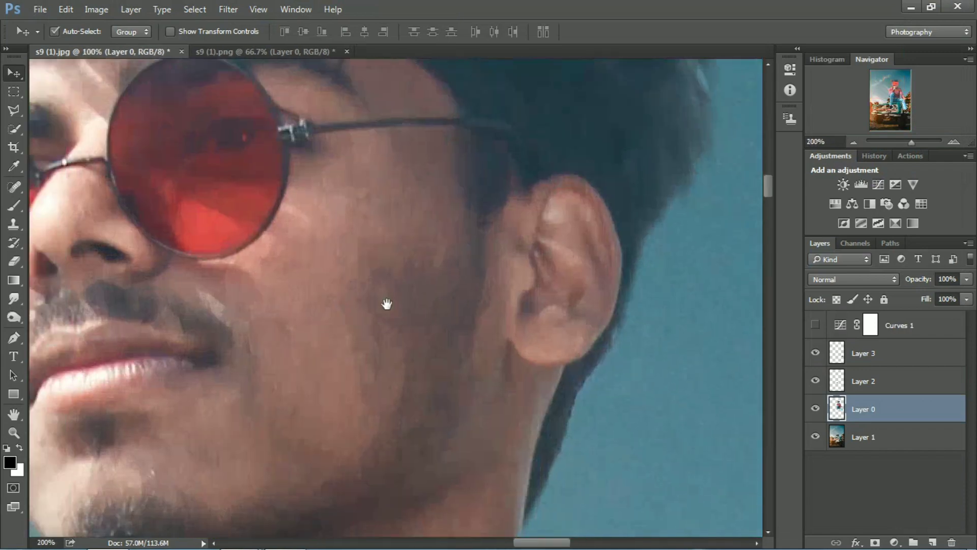
{"action": "left_click", "coordinate": [14, 301]}
{"action": "left_click", "coordinate": [61, 325]}
{"action": "right_click", "coordinate": [322, 251]}
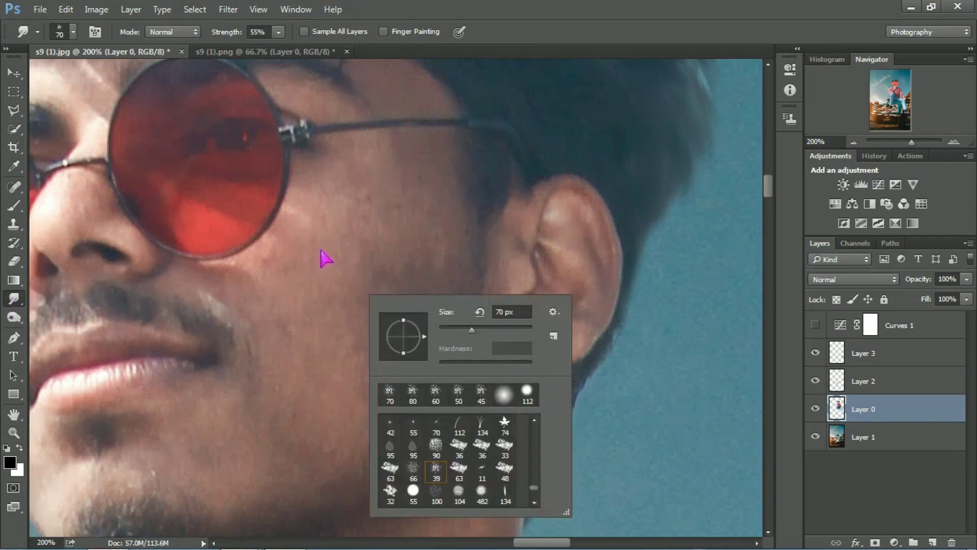
{"action": "double_click", "coordinate": [477, 501]}
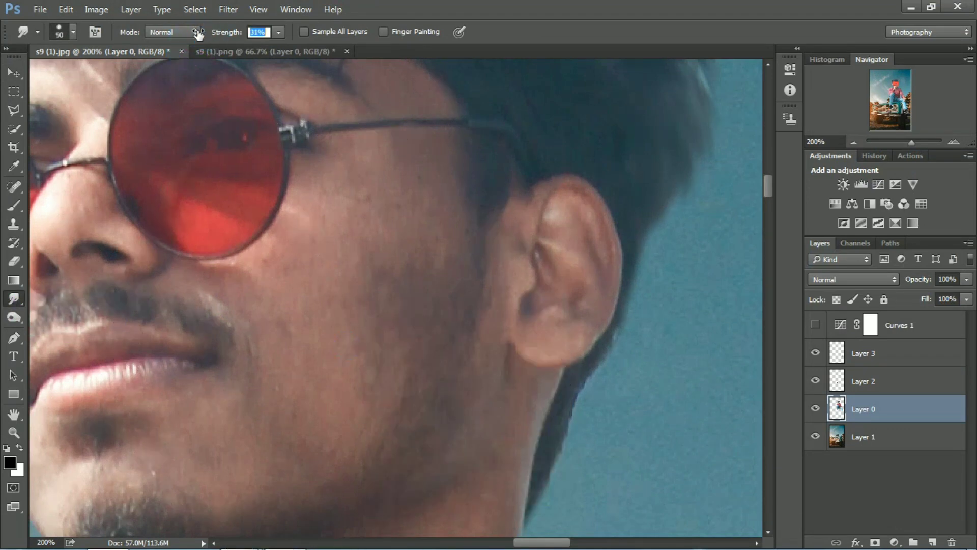
{"action": "key", "text": "bracketright"}
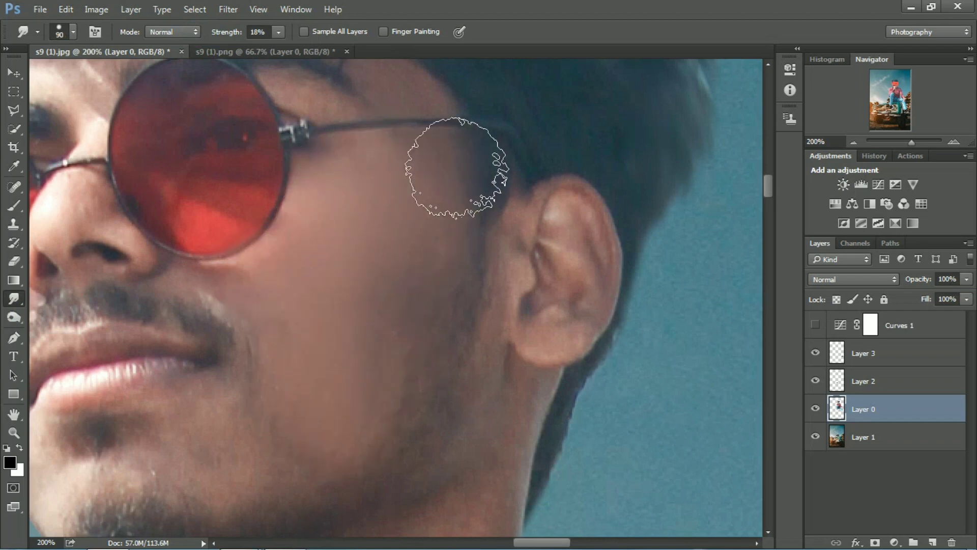
{"action": "left_click_drag", "start_coordinate": [416, 405], "coordinate": [520, 266]}
- Smudge the skin smooth along the jaw, neck, chin and mouth, reducing the brush from 70 to 40 px
{"action": "scroll", "coordinate": [430, 307], "scroll_direction": "down", "scroll_amount": 1}
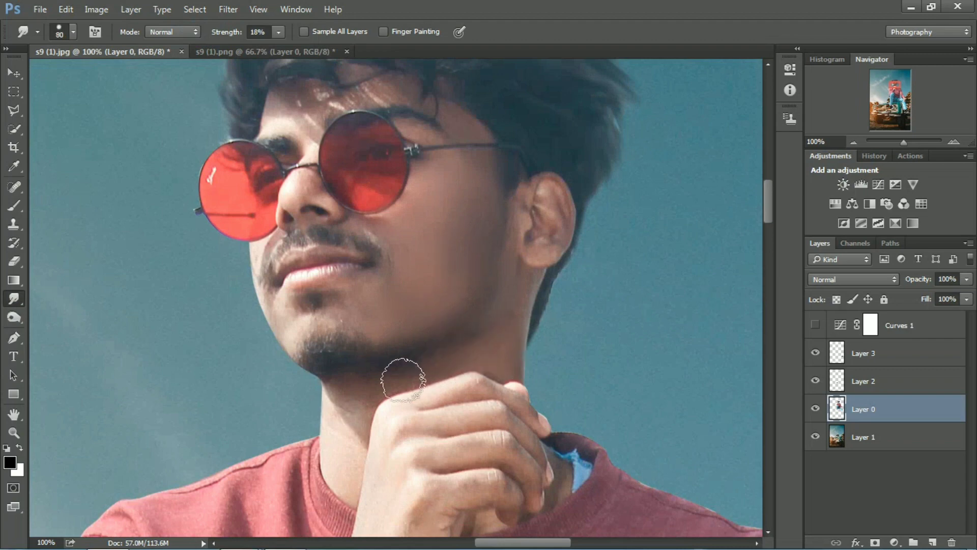
{"action": "left_click_drag", "start_coordinate": [402, 379], "coordinate": [430, 218]}
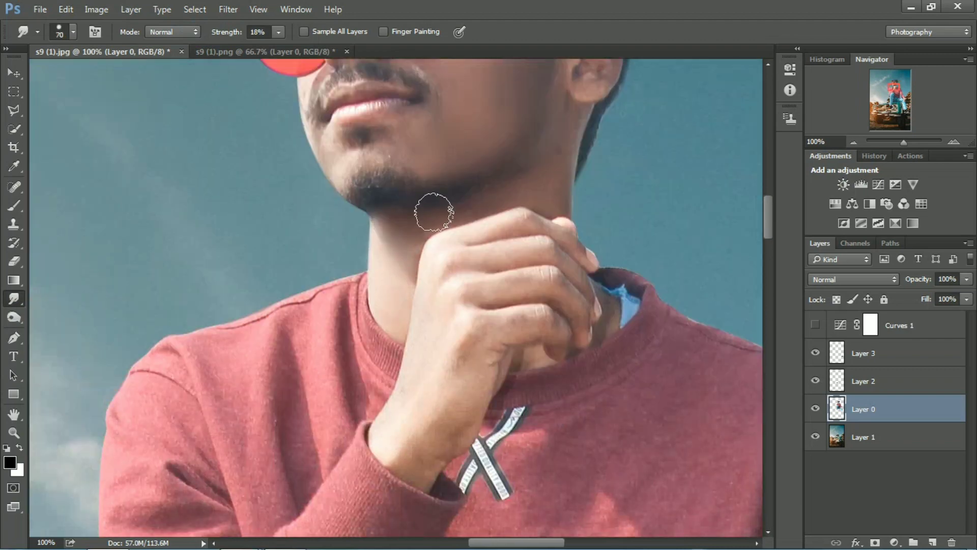
{"action": "mouse_move", "coordinate": [428, 170]}
{"action": "left_mouse_down"}
{"action": "mouse_move", "coordinate": [545, 308]}
{"action": "mouse_move", "coordinate": [649, 247]}
{"action": "left_mouse_up"}
{"action": "key", "text": "ctrl+plus"}
{"action": "key", "text": "bracketleft"}
{"action": "key", "text": "bracketleft"}
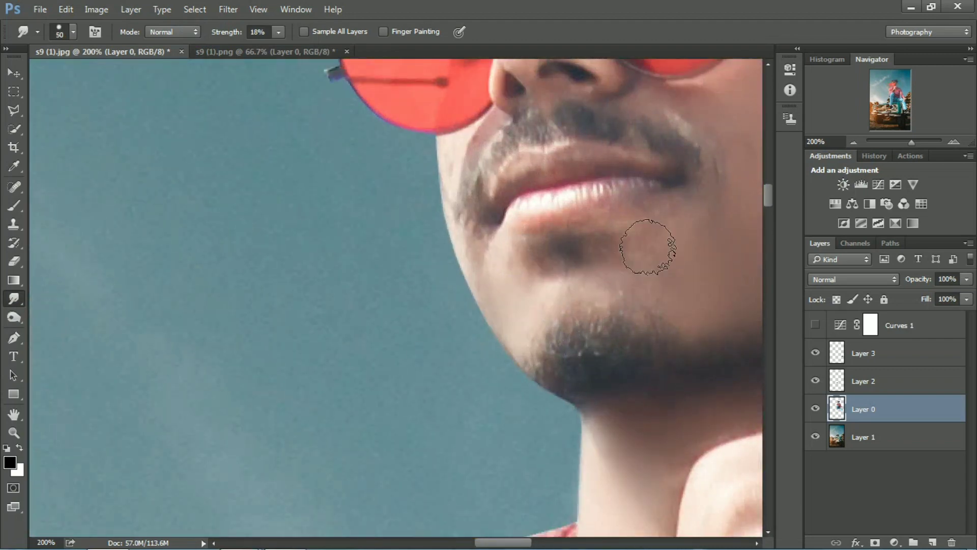
{"action": "left_click_drag", "start_coordinate": [530, 251], "coordinate": [532, 380]}
{"action": "key", "text": "bracketleft"}
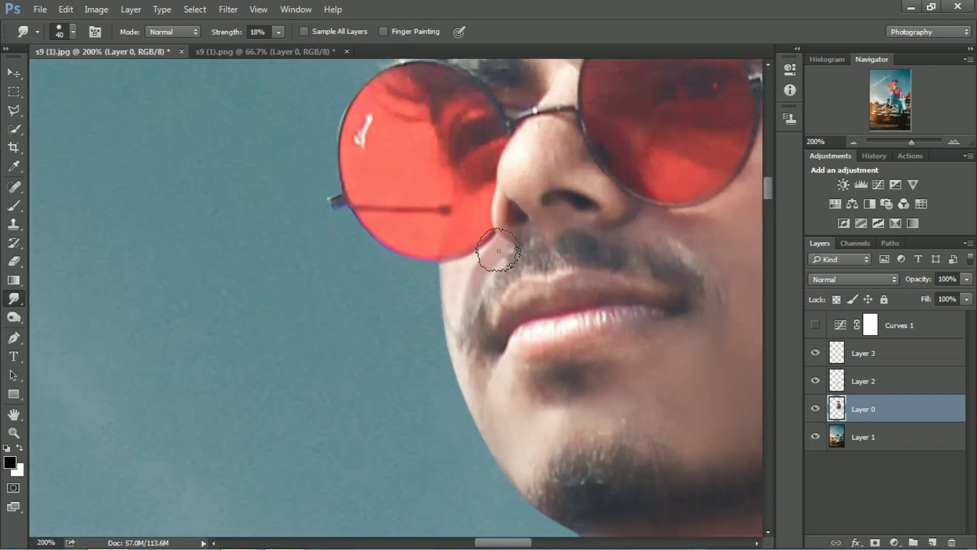
- Smooth the skin on the nose and forehead with a 40 to 45 px Smudge brush, and enlarge the brush to 80 px
{"action": "left_click_drag", "start_coordinate": [524, 223], "coordinate": [420, 420]}
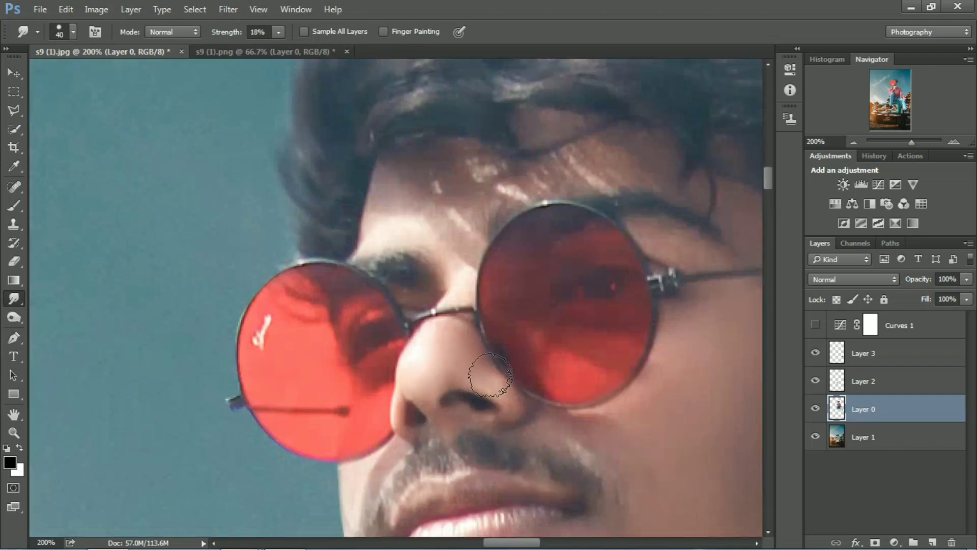
{"action": "left_click_drag", "start_coordinate": [462, 243], "coordinate": [497, 409]}
{"action": "left_click_drag", "start_coordinate": [425, 370], "coordinate": [510, 422]}
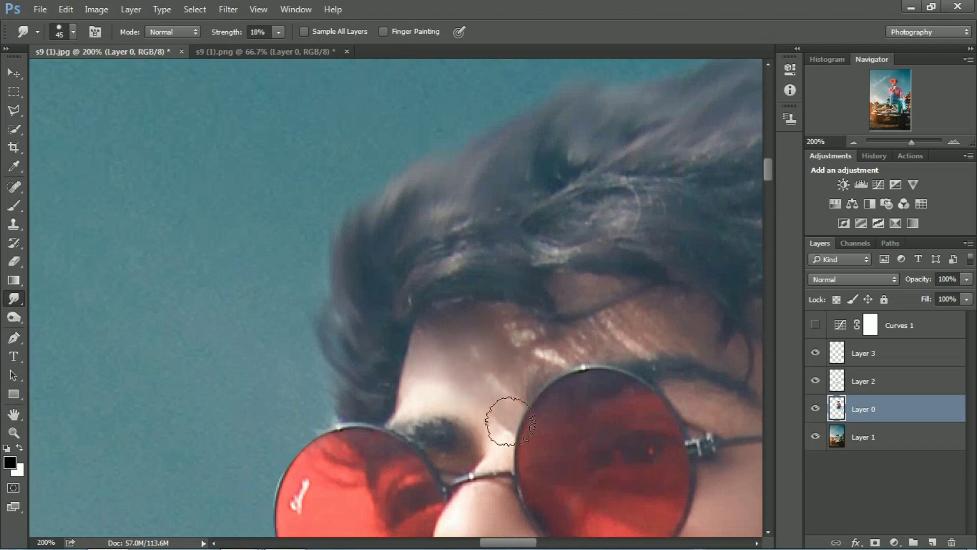
{"action": "key", "text": "ctrl+minus"}
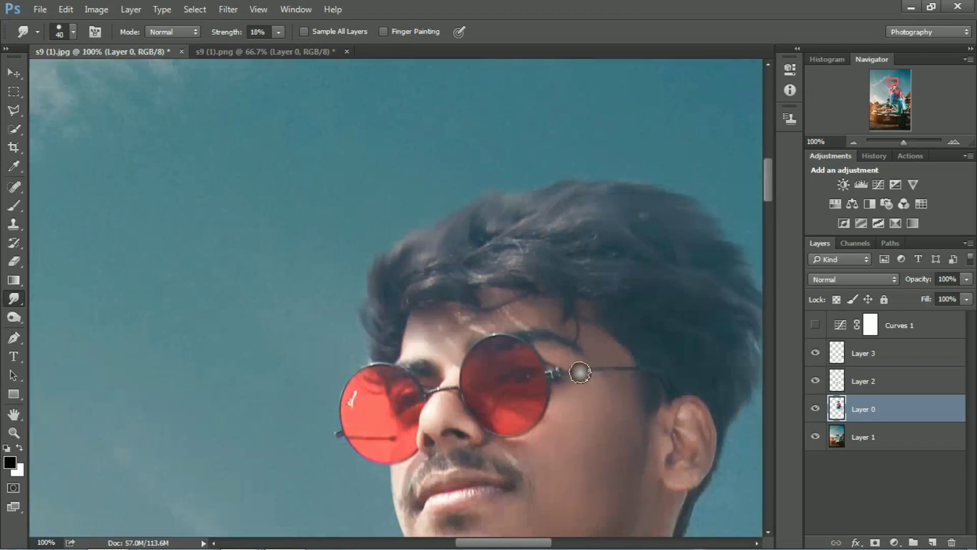
{"action": "key", "text": "ctrl+minus"}
{"action": "key", "text": "bracketright"}
{"action": "key", "text": "bracketright"}
{"action": "key", "text": "bracketright"}
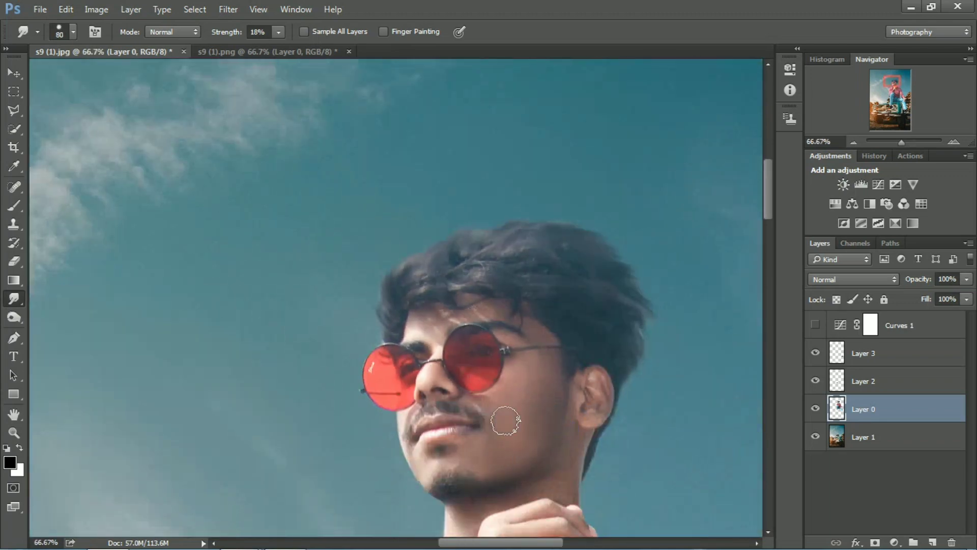
{"action": "key", "text": "ctrl+0"}
{"action": "key", "text": "ctrl+minus"}
{"action": "key", "text": "ctrl+plus"}
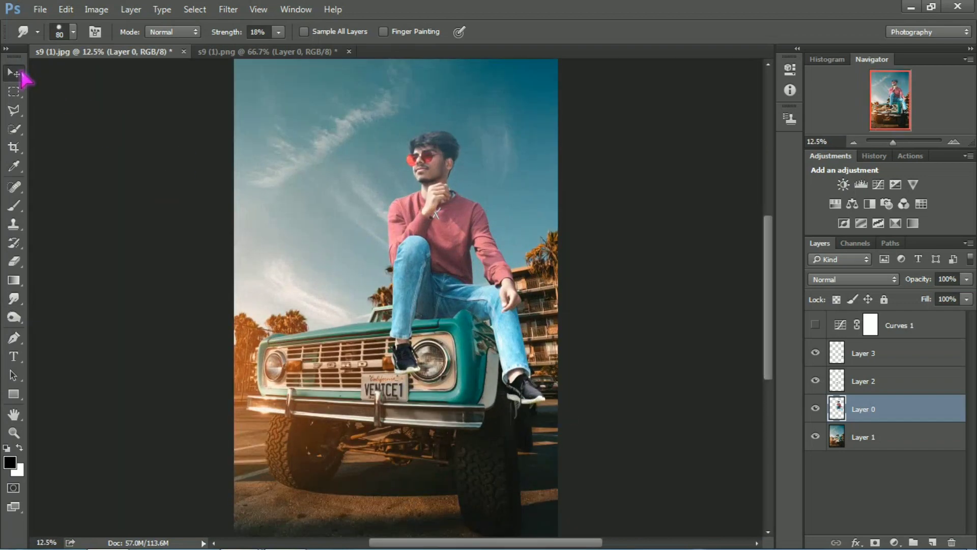
- Add an Exposure adjustment layer above Layer 0 with Exposure +0.45, Offset +0.0112 and Gamma Correction 0.75
{"action": "left_click", "coordinate": [18, 75]}
{"action": "key", "text": "ctrl+minus"}
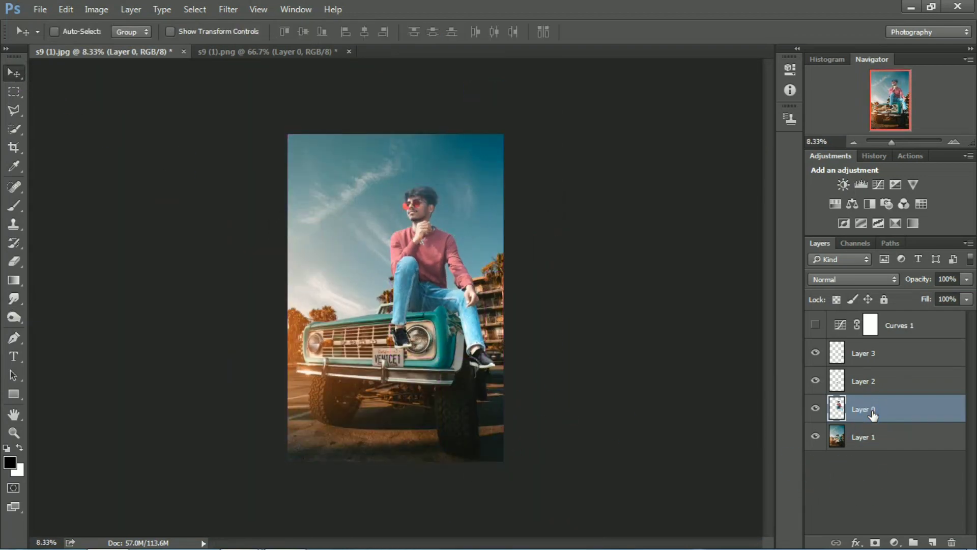
{"action": "left_click", "coordinate": [910, 541]}
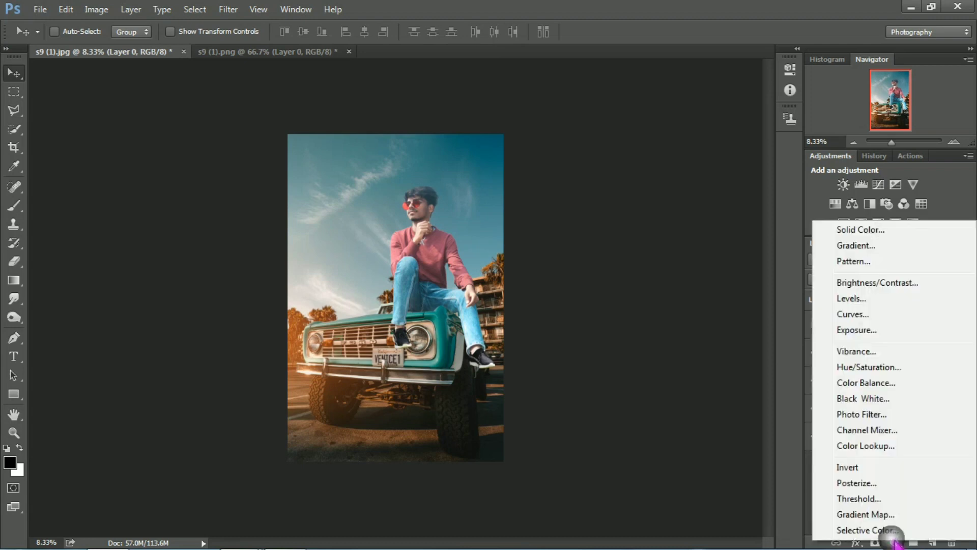
{"action": "left_click", "coordinate": [870, 329]}
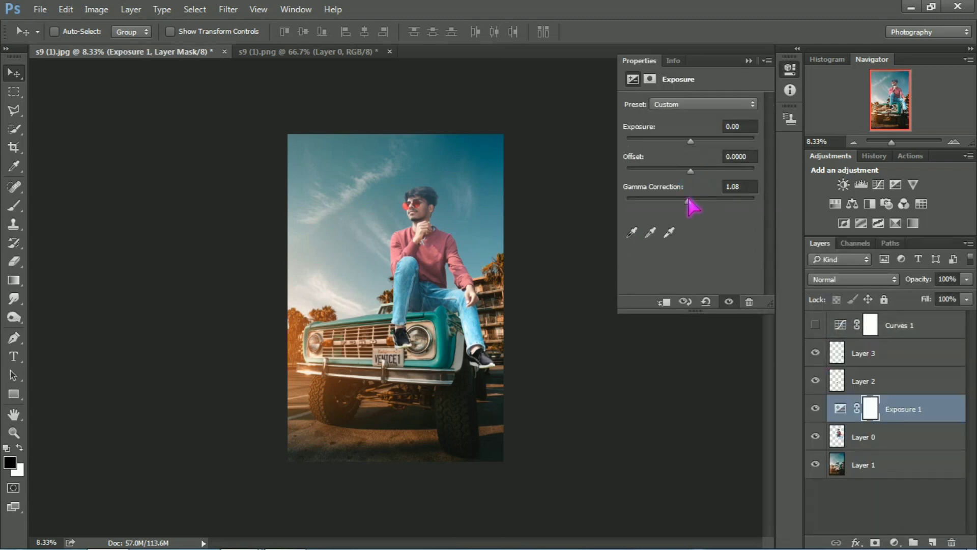
{"action": "left_click_drag", "start_coordinate": [688, 200], "coordinate": [711, 204]}
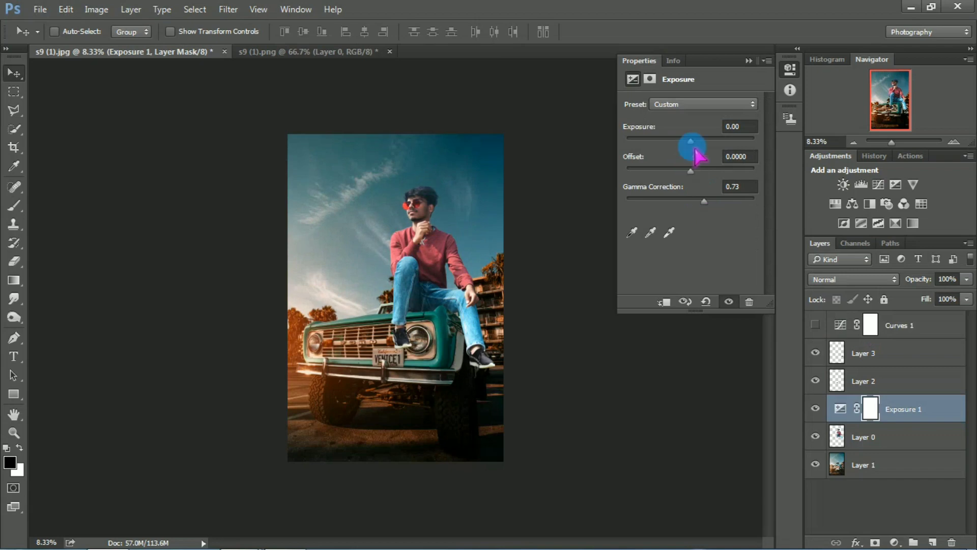
{"action": "left_click_drag", "start_coordinate": [695, 142], "coordinate": [696, 173]}
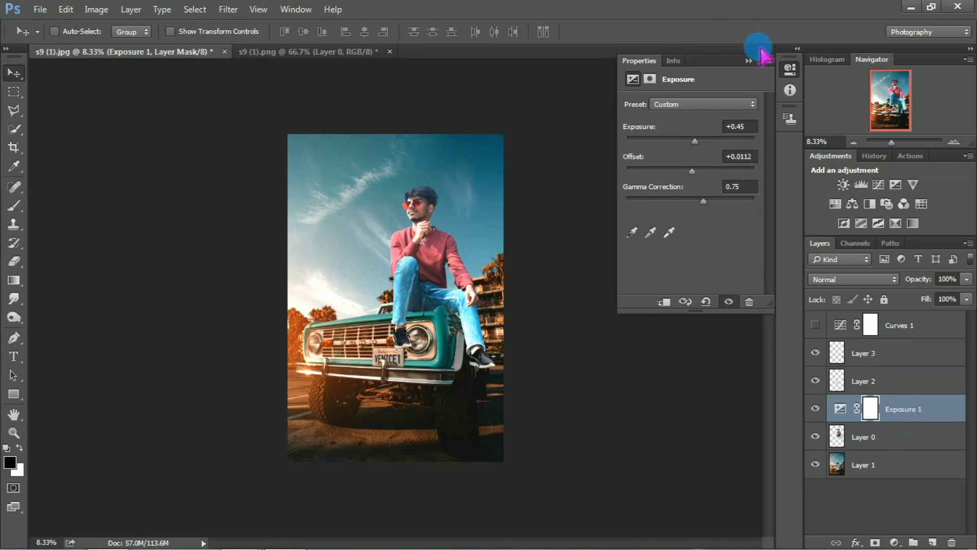
{"action": "left_click", "coordinate": [748, 61]}
{"action": "key", "text": "ctrl+plus"}
{"action": "key", "text": "ctrl+plus"}
{"action": "key", "text": "ctrl+plus"}
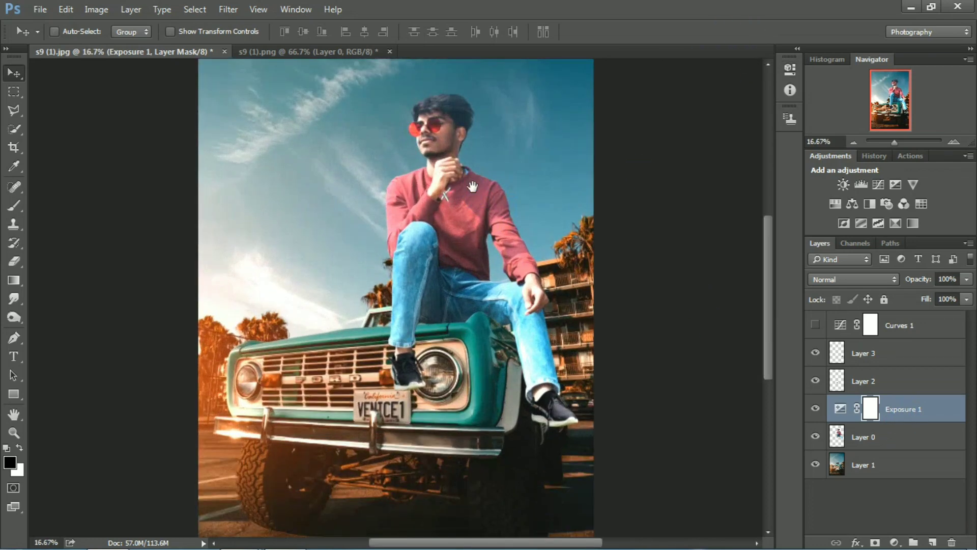
{"action": "key", "text": "ctrl+minus"}
{"action": "key", "text": "ctrl+minus"}
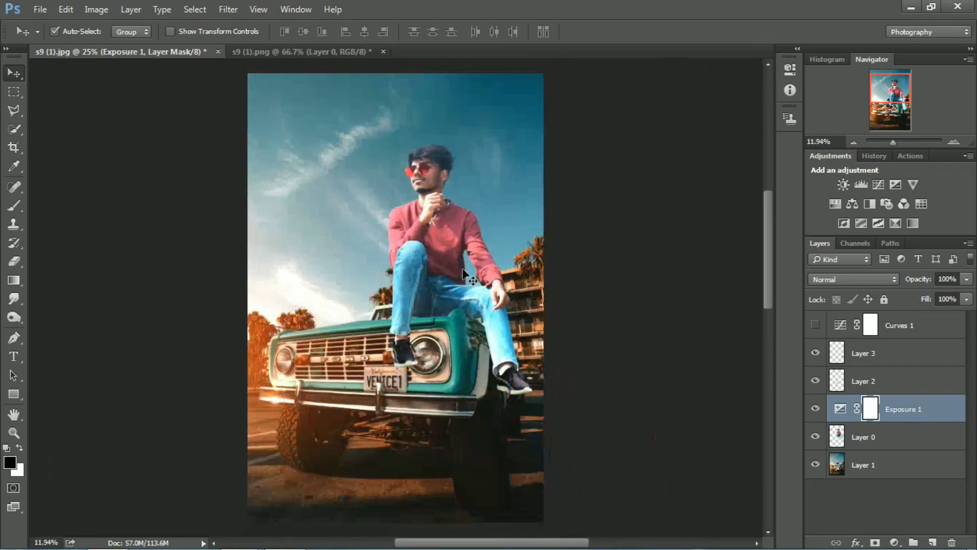
- Apply the Camera Raw Filter to Layer 0 with a Dehaze amount of +20
{"action": "left_click", "coordinate": [865, 414]}
{"action": "left_click", "coordinate": [860, 438]}
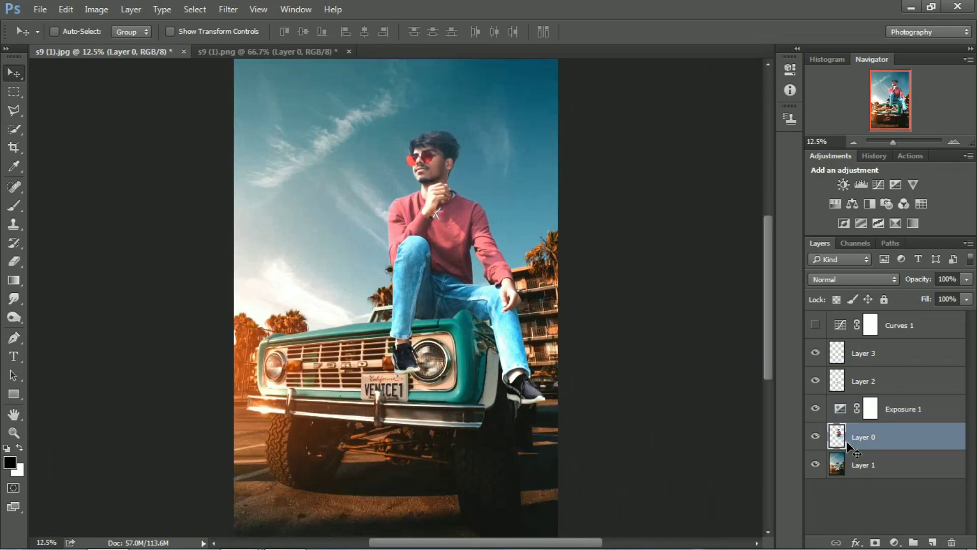
{"action": "left_click", "coordinate": [229, 9]}
{"action": "left_click", "coordinate": [277, 93]}
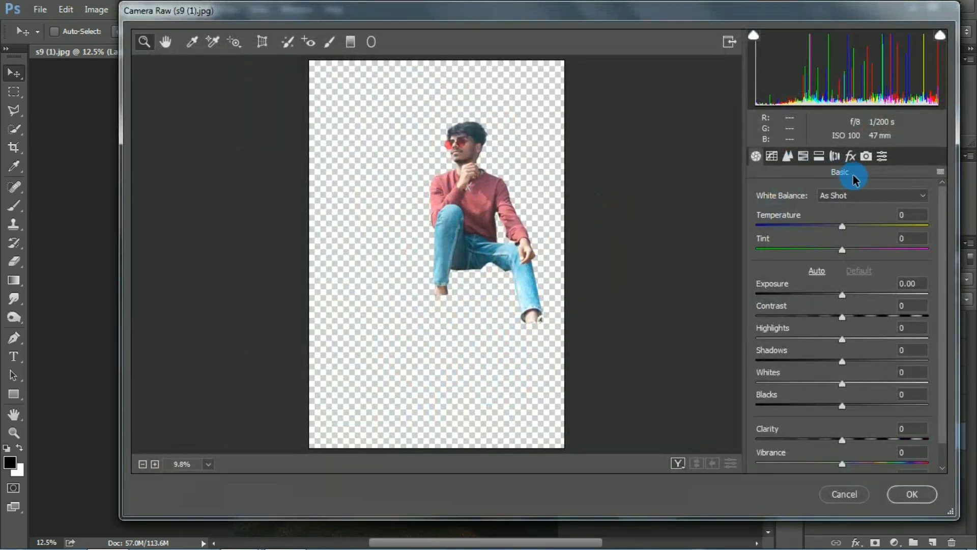
{"action": "left_click", "coordinate": [851, 155]}
{"action": "left_click_drag", "start_coordinate": [843, 217], "coordinate": [860, 217]}
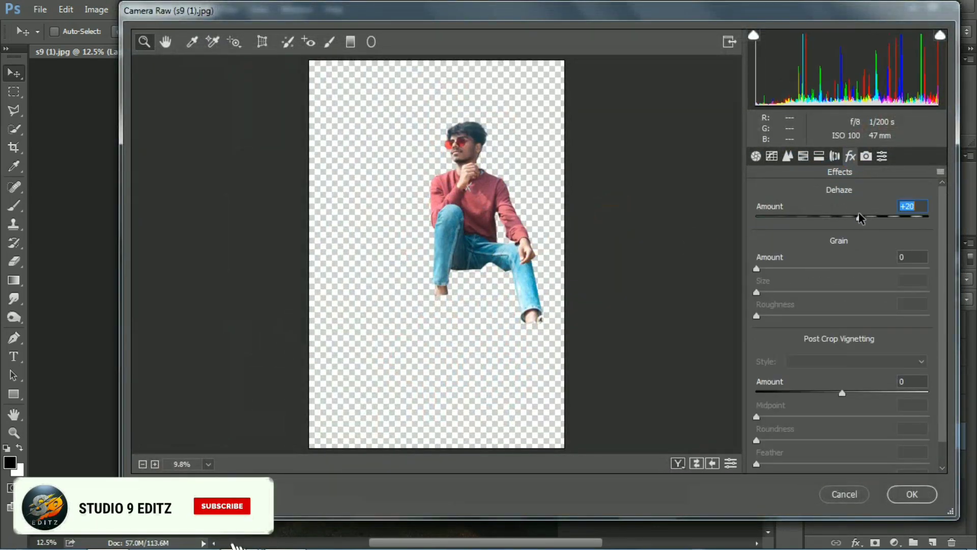
{"action": "left_click", "coordinate": [912, 494]}
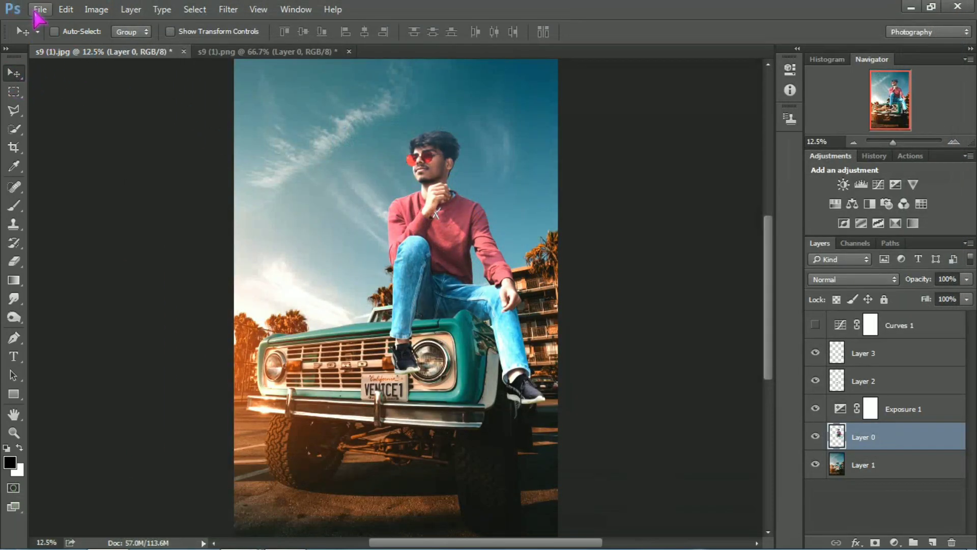
- Open the orange glow image s9 (1).jpeg, place it in the composite over the truck's left headlight and blend it with Screen
{"action": "left_click", "coordinate": [39, 9]}
{"action": "left_click", "coordinate": [47, 34]}
{"action": "double_click", "coordinate": [182, 112]}
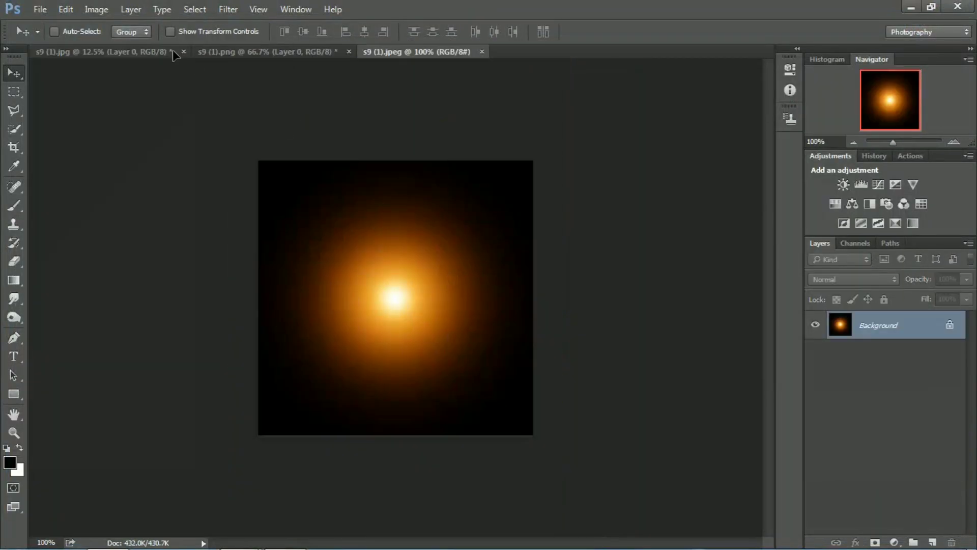
{"action": "left_click_drag", "start_coordinate": [173, 54], "coordinate": [429, 361]}
{"action": "key", "text": "ctrl+t"}
{"action": "key", "text": "Return"}
{"action": "left_click", "coordinate": [854, 279]}
{"action": "left_click", "coordinate": [834, 92]}
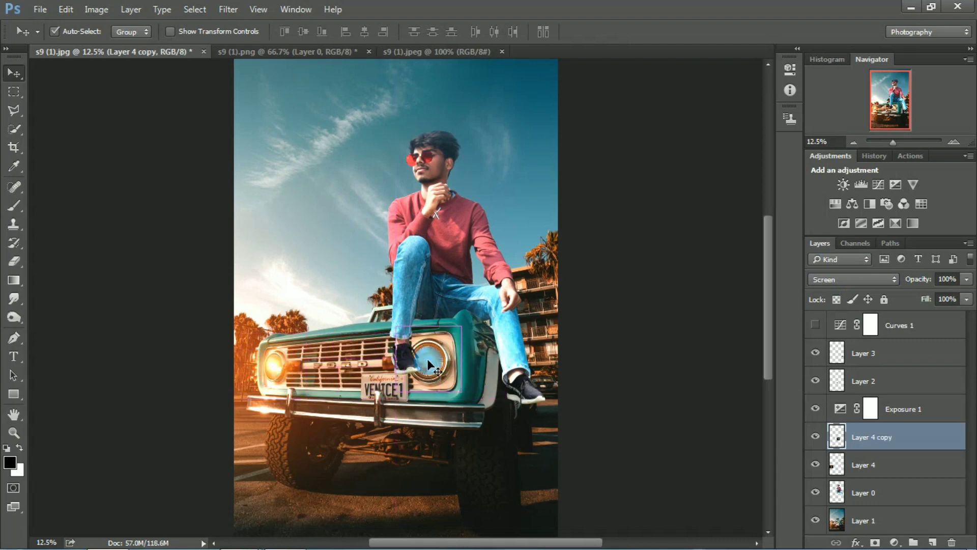
- Fit a copy of the glow over the right headlight at 190.22% scale, and stack another copy above Layer 3
{"action": "key", "text": "ctrl+t"}
{"action": "left_click_drag", "start_coordinate": [461, 391], "coordinate": [487, 423]}
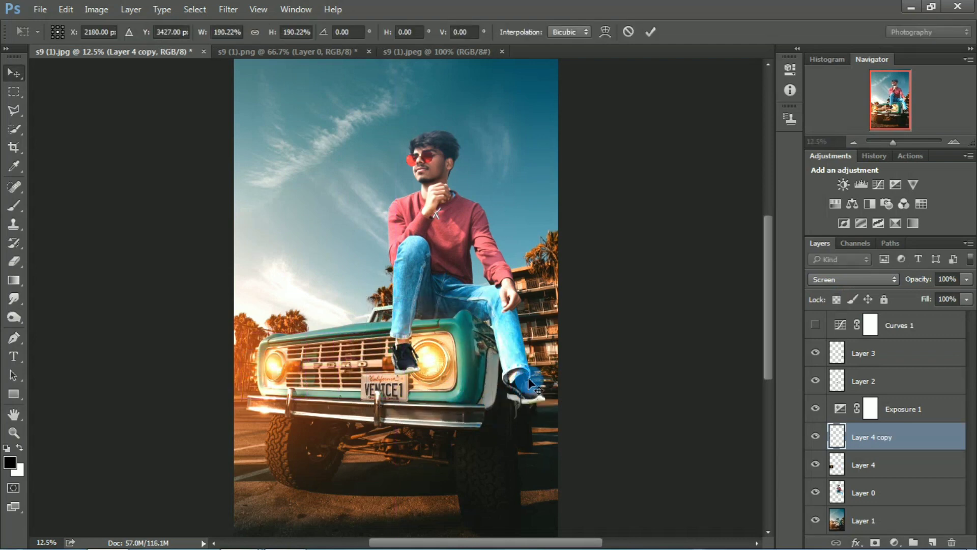
{"action": "key", "text": "Return"}
{"action": "key", "text": "ctrl+plus"}
{"action": "left_click_drag", "start_coordinate": [420, 345], "coordinate": [438, 385]}
{"action": "left_click_drag", "start_coordinate": [851, 441], "coordinate": [858, 351]}
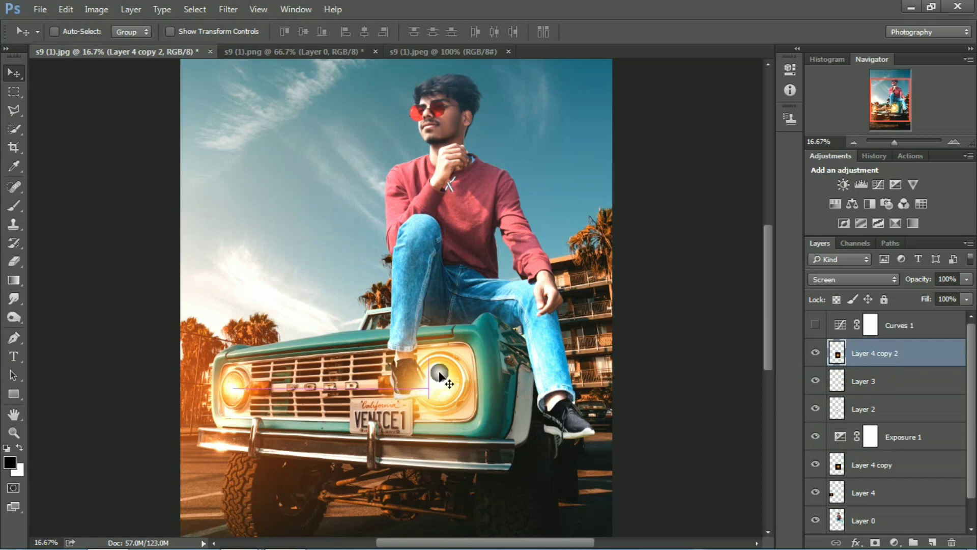
- Set the blend mode of Layer 4 copy, the lower glow on the right headlight, to Color Dodge
{"action": "left_click", "coordinate": [871, 465]}
{"action": "left_click", "coordinate": [850, 279]}
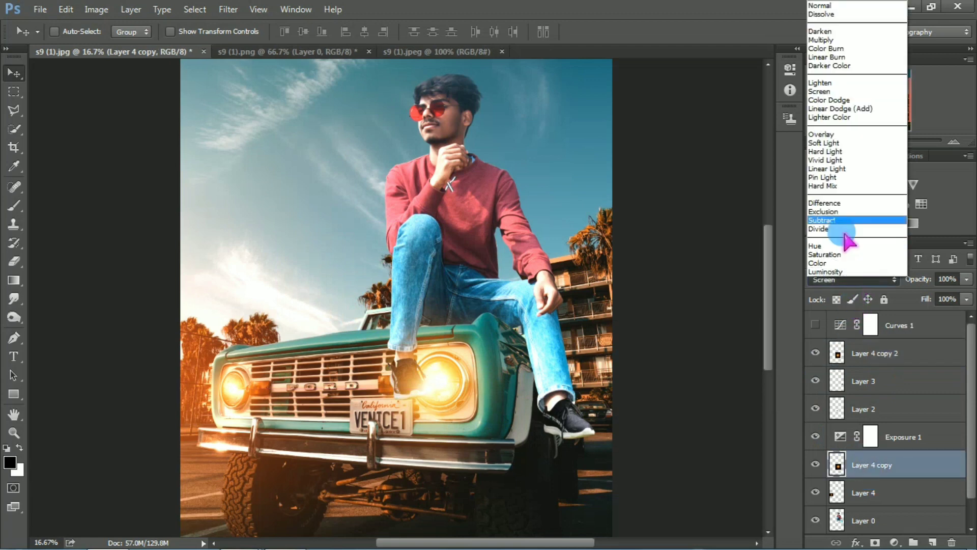
{"action": "left_click", "coordinate": [846, 104]}
{"action": "key", "text": "ctrl+minus"}
{"action": "key", "text": "ctrl+minus"}
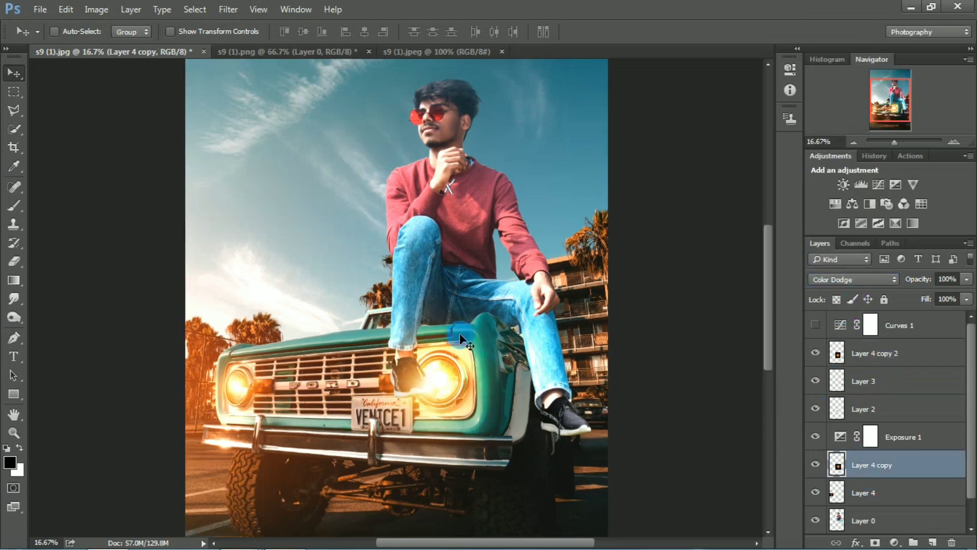
{"action": "key", "text": "ctrl+plus"}
{"action": "key", "text": "ctrl+plus"}
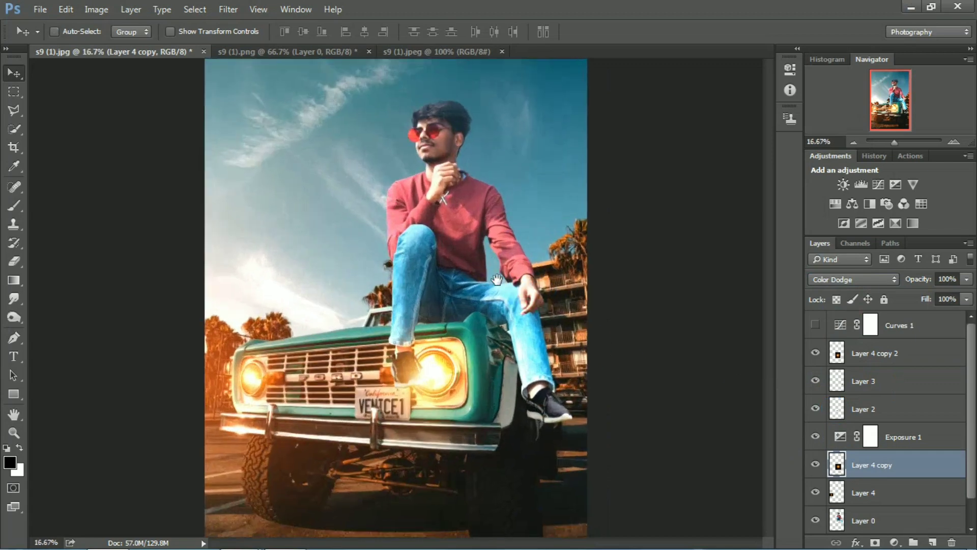
{"action": "key", "text": "ctrl+minus"}
{"action": "key", "text": "ctrl+minus"}
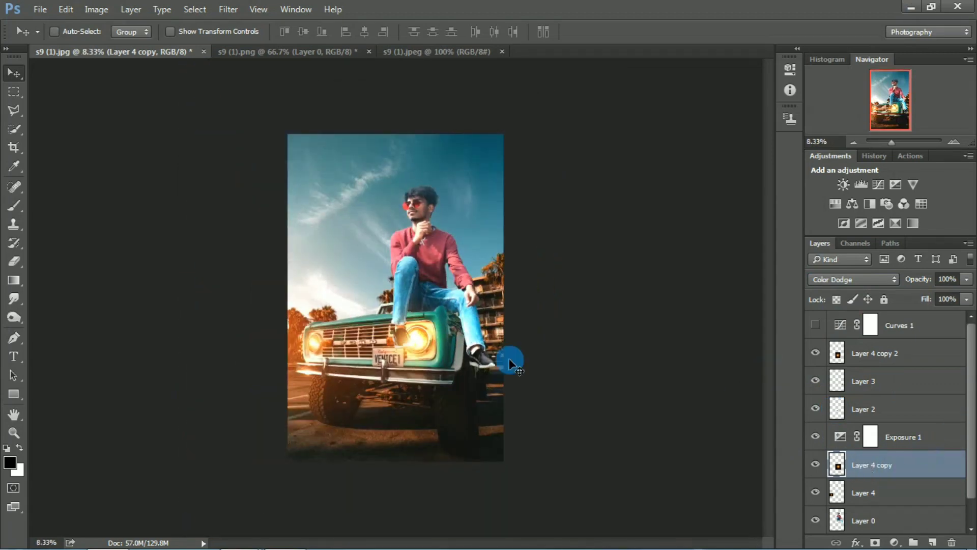
- Duplicate the right headlight's glow, enlarge the copy to 661.43%, blend it with Screen and shift it beyond the image's left edge
{"action": "left_click_drag", "start_coordinate": [430, 341], "coordinate": [582, 505]}
{"action": "key", "text": "ctrl+t"}
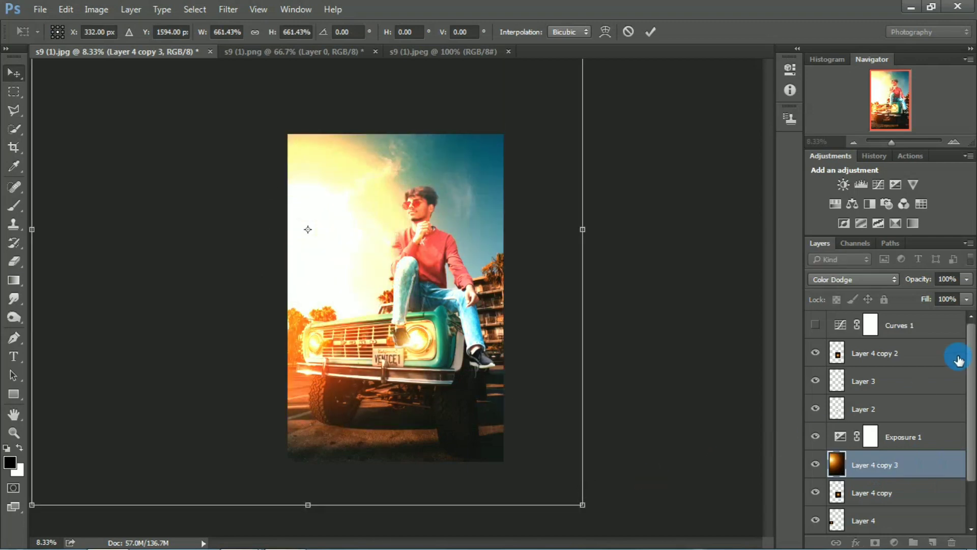
{"action": "left_click", "coordinate": [870, 278]}
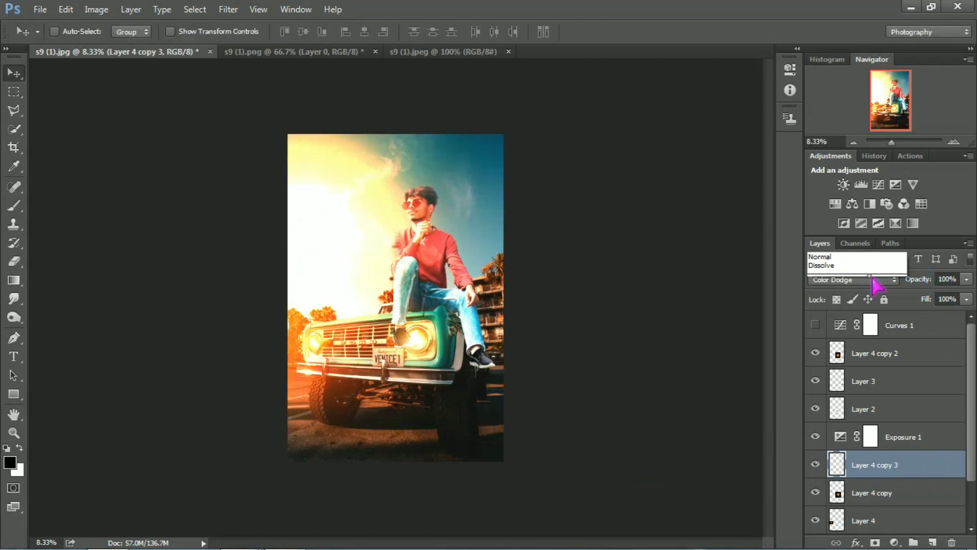
{"action": "left_click", "coordinate": [839, 98]}
{"action": "left_click_drag", "start_coordinate": [335, 192], "coordinate": [61, 247]}
- Crop the composite to its existing canvas bounds with cropped pixels deleted, trimming the oversized glow
{"action": "left_click", "coordinate": [14, 147]}
{"action": "left_click", "coordinate": [360, 220]}
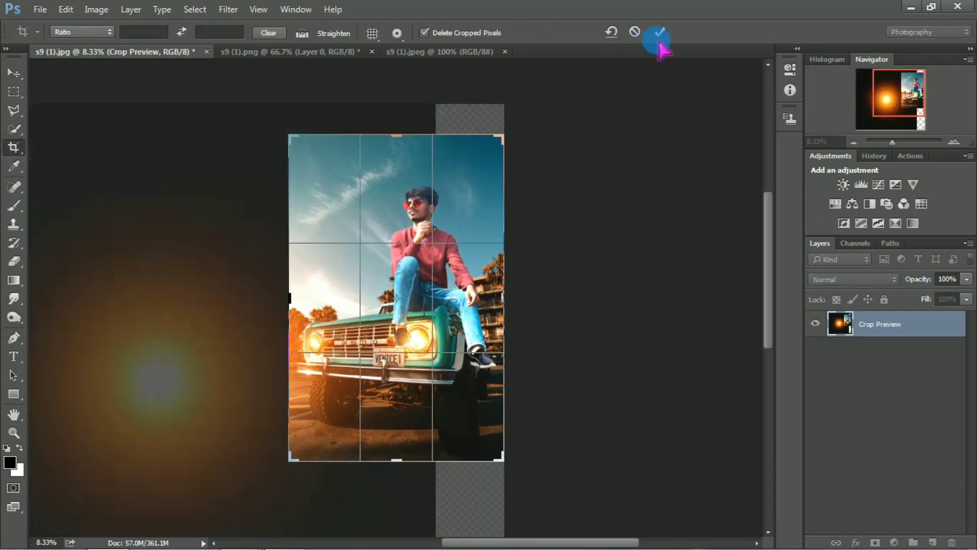
{"action": "left_click", "coordinate": [659, 32]}
{"action": "left_click", "coordinate": [15, 74]}
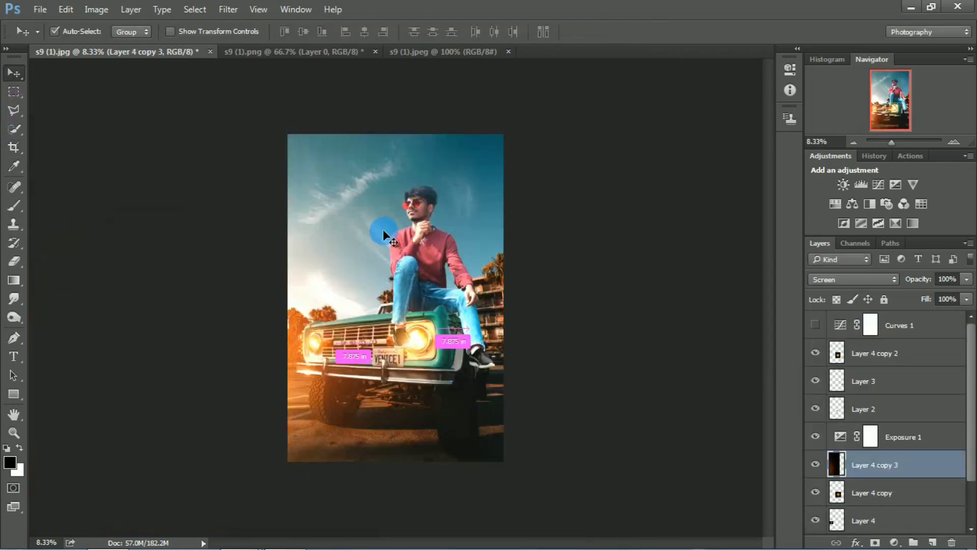
{"action": "key", "text": "ctrl+plus"}
{"action": "key", "text": "ctrl+minus"}
{"action": "key", "text": "ctrl+plus"}
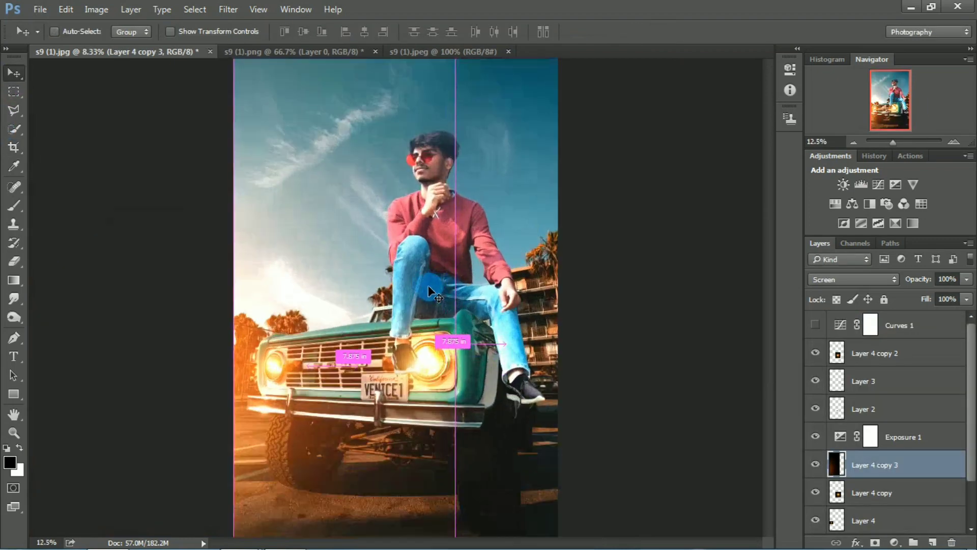
- Open the light rays image s9 (4).jpg and place it in the composite above Layer 4 copy 3
{"action": "left_click", "coordinate": [41, 11]}
{"action": "left_click", "coordinate": [46, 32]}
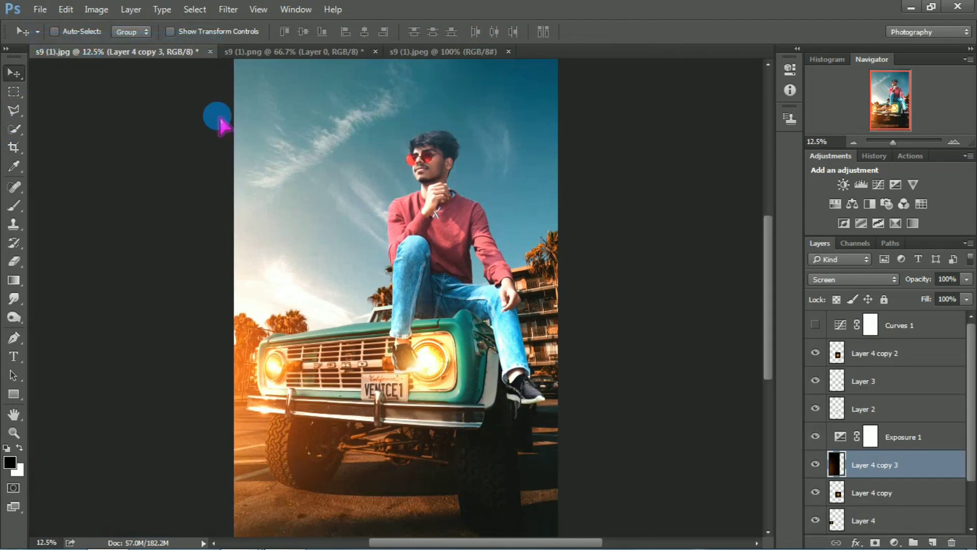
{"action": "double_click", "coordinate": [529, 107]}
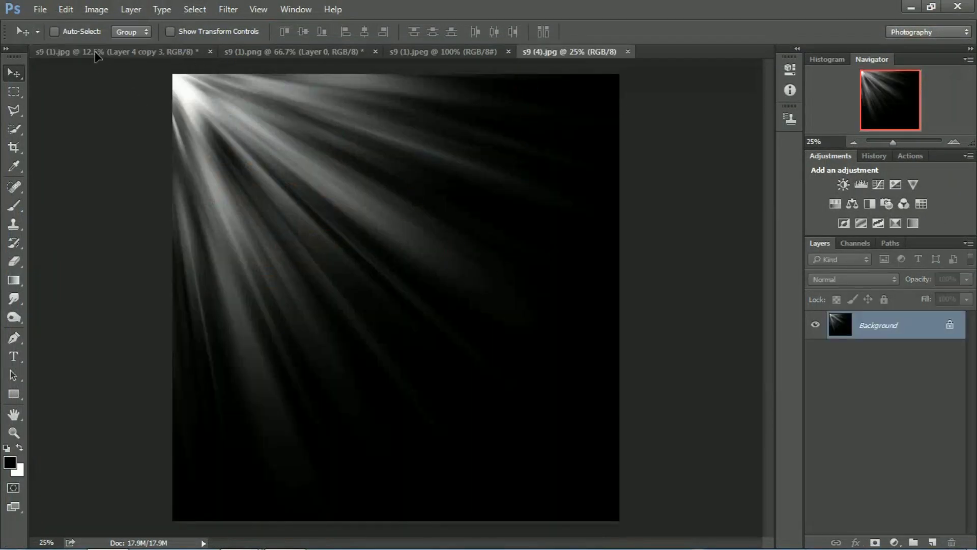
{"action": "left_click_drag", "start_coordinate": [97, 56], "coordinate": [300, 341]}
- Rotate the light rays layer to about -91.73° and position it so the rays fan out from the image's lower-left corner
{"action": "key", "text": "ctrl+minus"}
{"action": "key", "text": "ctrl+t"}
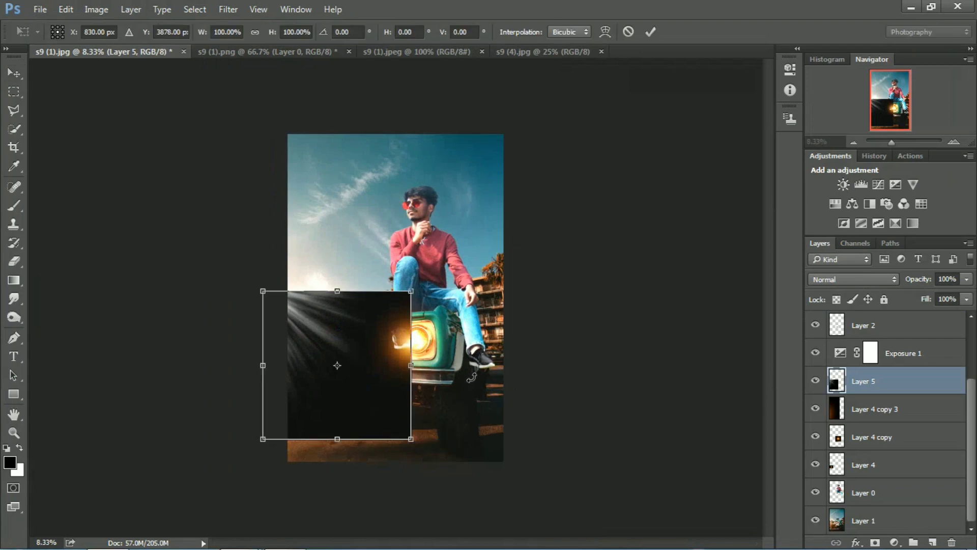
{"action": "left_click_drag", "start_coordinate": [470, 393], "coordinate": [441, 259]}
{"action": "left_click_drag", "start_coordinate": [394, 373], "coordinate": [433, 301]}
{"action": "left_click_drag", "start_coordinate": [464, 378], "coordinate": [484, 351]}
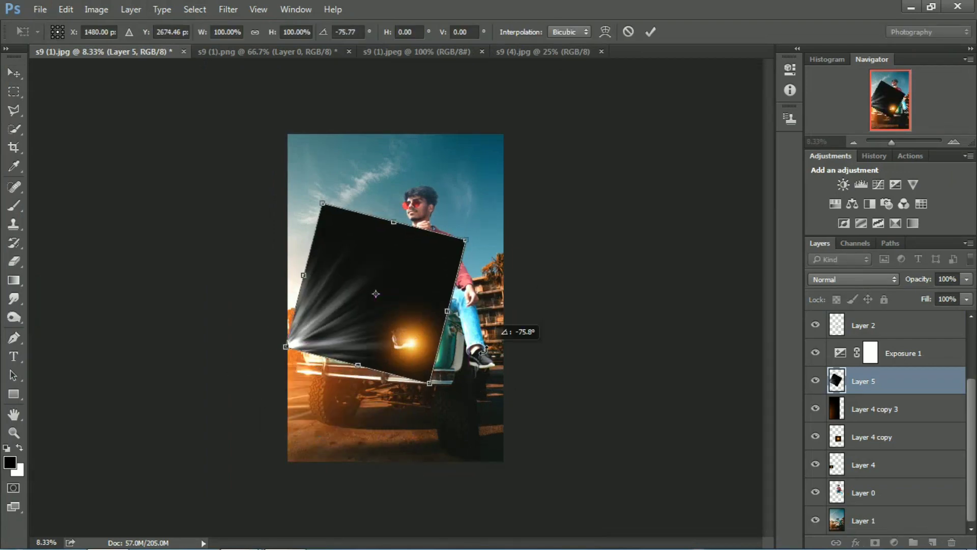
{"action": "left_click_drag", "start_coordinate": [400, 346], "coordinate": [380, 440]}
{"action": "left_click_drag", "start_coordinate": [467, 438], "coordinate": [478, 407]}
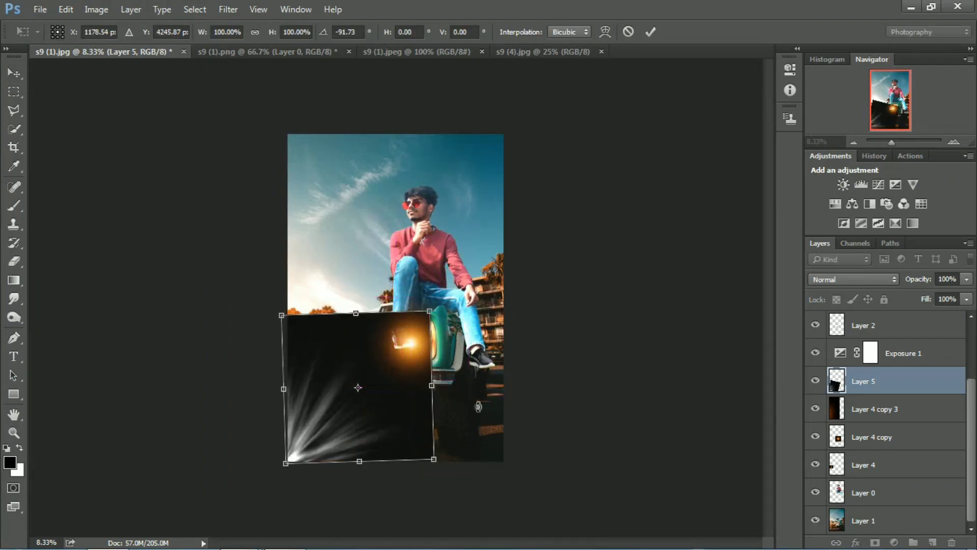
{"action": "double_click", "coordinate": [388, 424]}
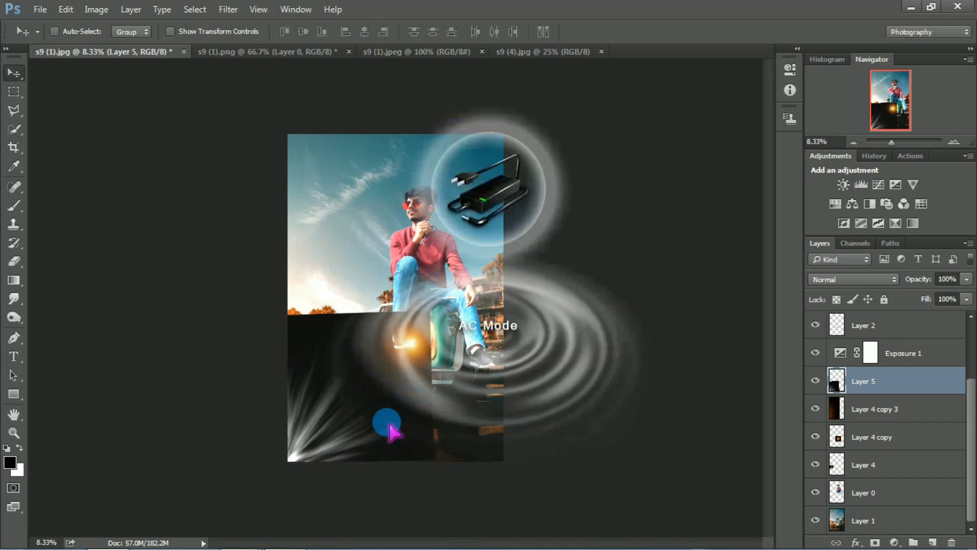
- Scale the light rays to about 178.72%, realign them with the lower-left corner and set the blend mode to Screen
{"action": "key", "text": "ctrl+t"}
{"action": "left_click_drag", "start_coordinate": [437, 467], "coordinate": [517, 507]}
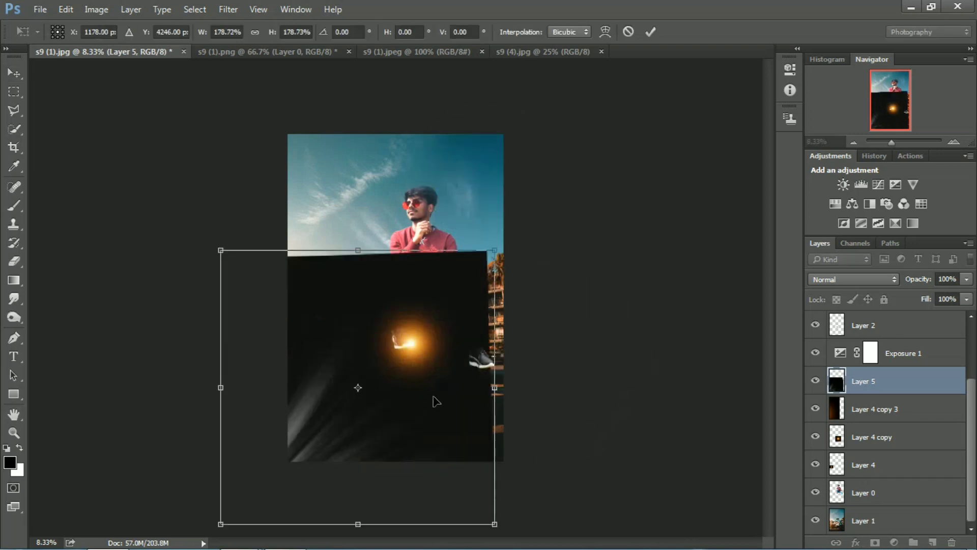
{"action": "left_click_drag", "start_coordinate": [412, 437], "coordinate": [443, 388]}
{"action": "key", "text": "Return"}
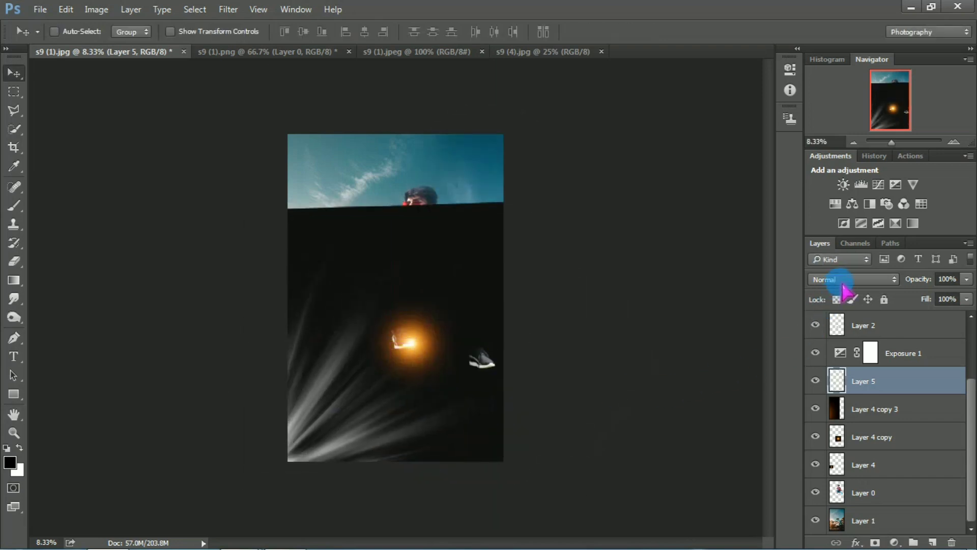
{"action": "left_click", "coordinate": [845, 279]}
{"action": "left_click", "coordinate": [840, 90]}
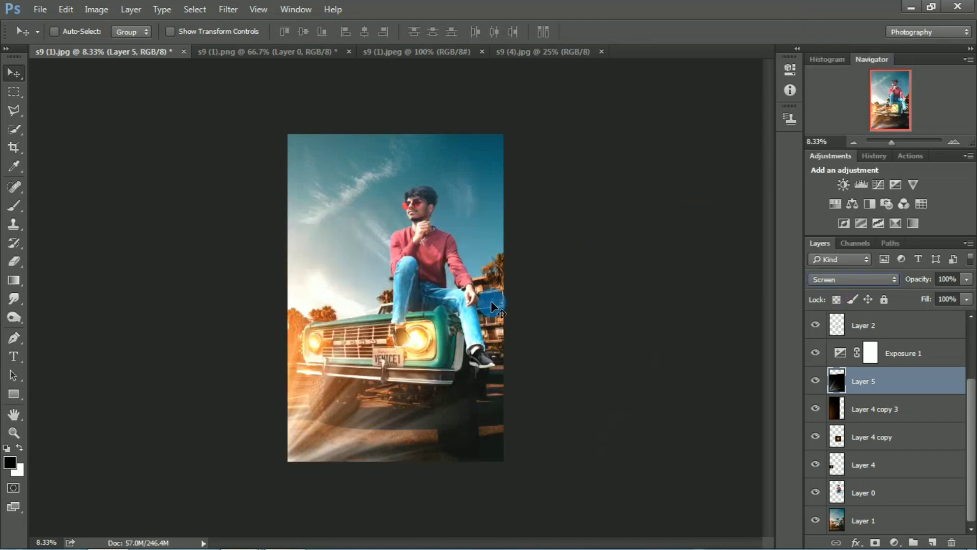
- Move the light rays up so they stream in from the left just below the truck's left headlight
{"action": "mouse_move", "coordinate": [365, 385]}
{"action": "left_mouse_down"}
{"action": "mouse_move", "coordinate": [359, 367]}
{"action": "mouse_move", "coordinate": [356, 379]}
{"action": "left_mouse_up"}
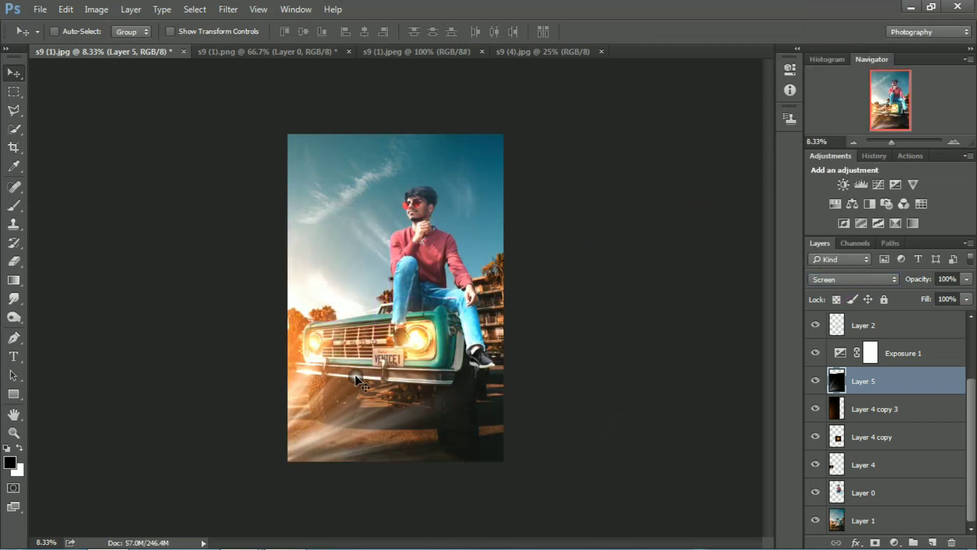
{"action": "key", "text": "ctrl"}
{"action": "left_click_drag", "start_coordinate": [477, 214], "coordinate": [507, 216]}
{"action": "left_click", "coordinate": [707, 80]}
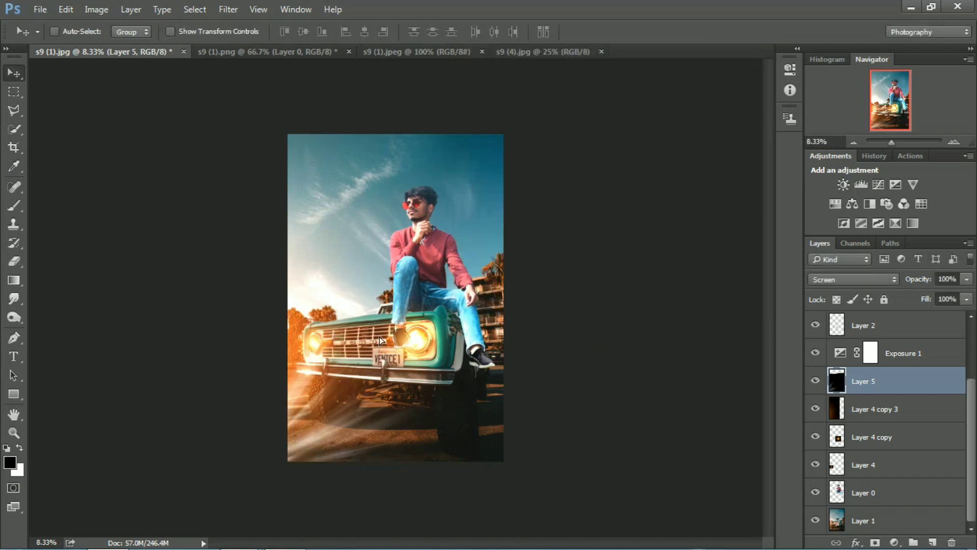
{"action": "left_click_drag", "start_coordinate": [385, 357], "coordinate": [388, 318]}
{"action": "key", "text": "ctrl+plus"}
{"action": "scroll", "coordinate": [388, 319], "scroll_direction": "left", "scroll_amount": 2}
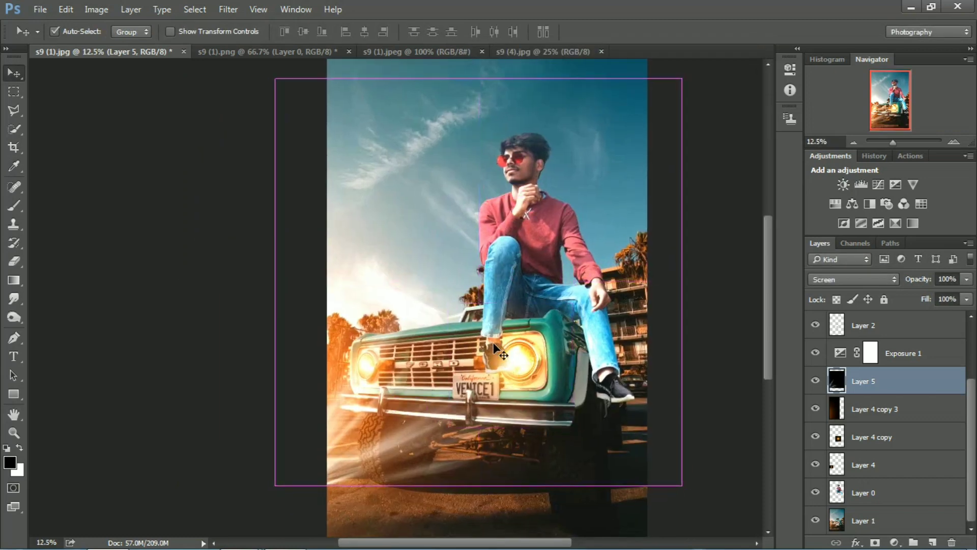
- Reduce the light rays layer to 60% opacity and 82% fill
{"action": "key", "text": "ctrl+minus"}
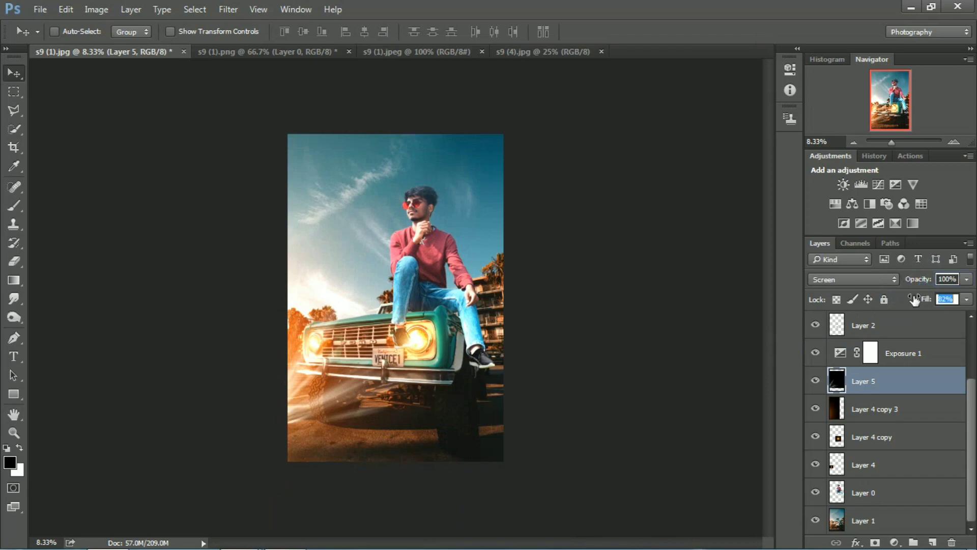
{"action": "left_click_drag", "start_coordinate": [910, 280], "coordinate": [896, 280]}
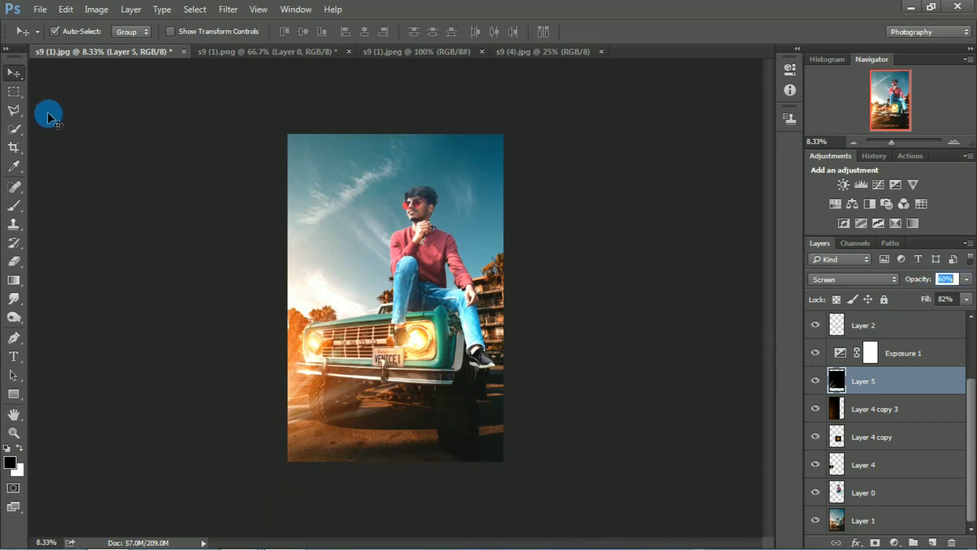
{"action": "key", "text": "ctrl+0"}
{"action": "key", "text": "ctrl+minus"}
- Merge all visible layers and turn on the Curves 1 adjustment above the merged layer
{"action": "right_click", "coordinate": [861, 387]}
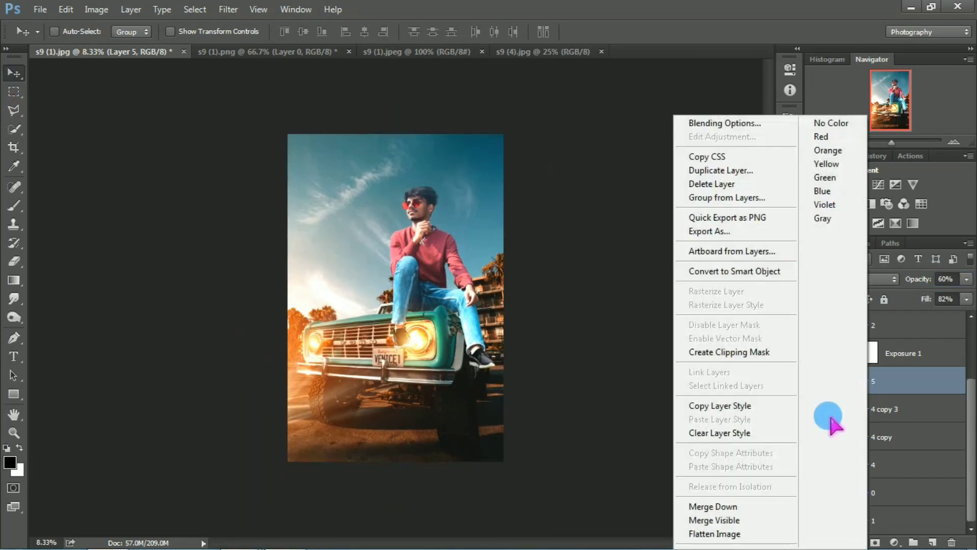
{"action": "left_click", "coordinate": [860, 386]}
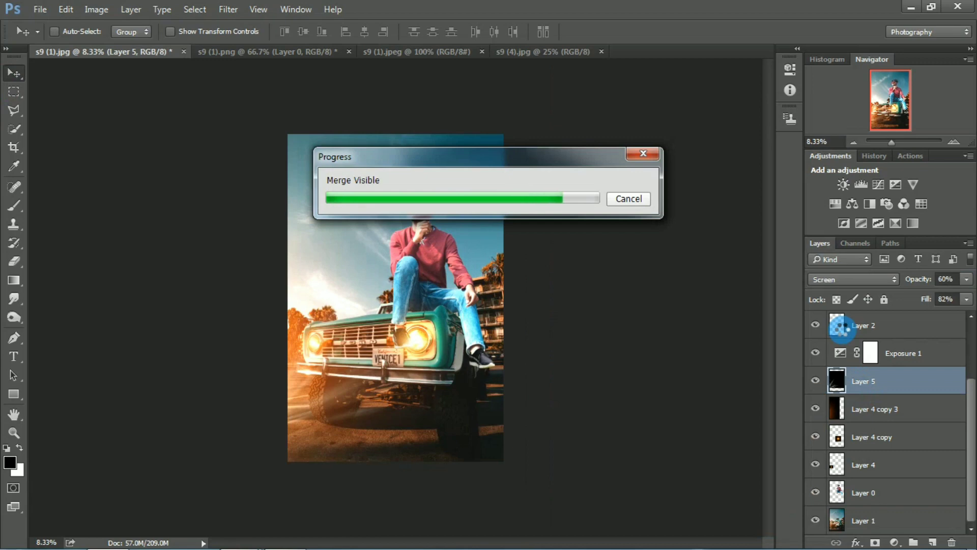
{"action": "left_click", "coordinate": [815, 326]}
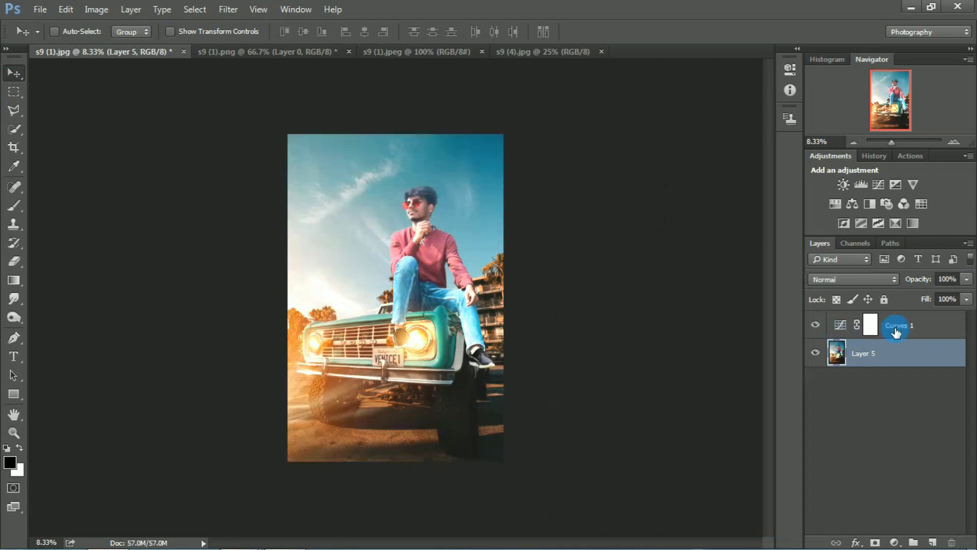
{"action": "left_click", "coordinate": [816, 328]}
- Set Curves 1 to 85% opacity and 89% fill, and merge it with the image layer
{"action": "key", "text": "ctrl+plus"}
{"action": "mouse_move", "coordinate": [922, 285]}
{"action": "left_mouse_down"}
{"action": "mouse_move", "coordinate": [908, 285]}
{"action": "mouse_move", "coordinate": [944, 292]}
{"action": "mouse_move", "coordinate": [908, 282]}
{"action": "mouse_move", "coordinate": [915, 303]}
{"action": "left_mouse_up"}
{"action": "left_click", "coordinate": [922, 325]}
{"action": "key", "text": "ctrl+minus"}
{"action": "right_click", "coordinate": [890, 331]}
{"action": "left_click", "coordinate": [741, 519]}
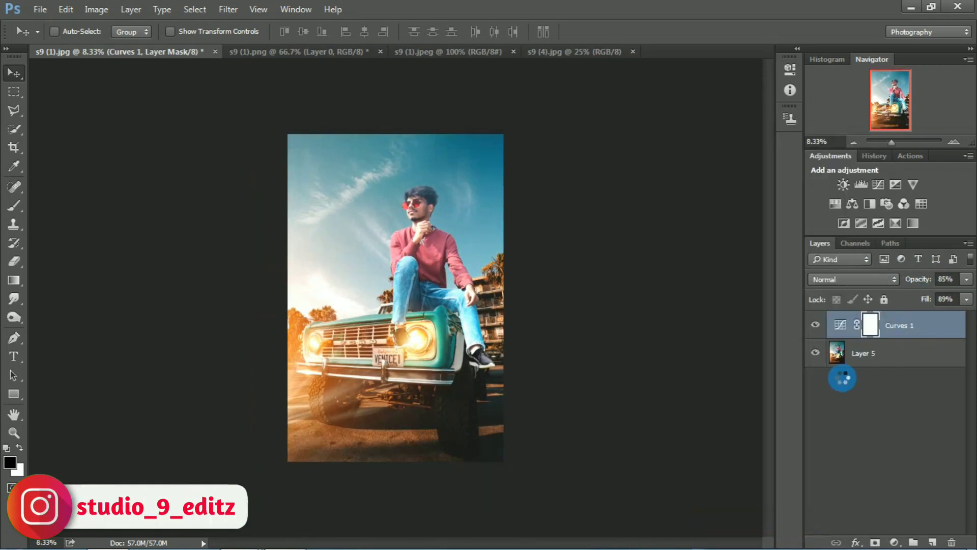
- Add a Curves adjustment that darkens the midtones, including a point at input 94, output 75, and merge it into the image
{"action": "key", "text": "ctrl+plus"}
{"action": "left_click", "coordinate": [894, 543]}
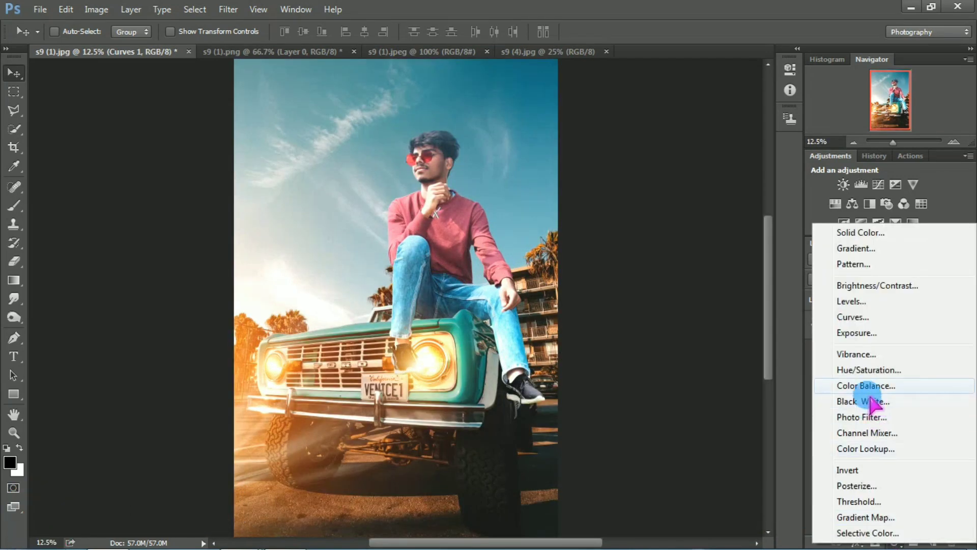
{"action": "left_click", "coordinate": [856, 317]}
{"action": "left_click_drag", "start_coordinate": [707, 181], "coordinate": [707, 192]}
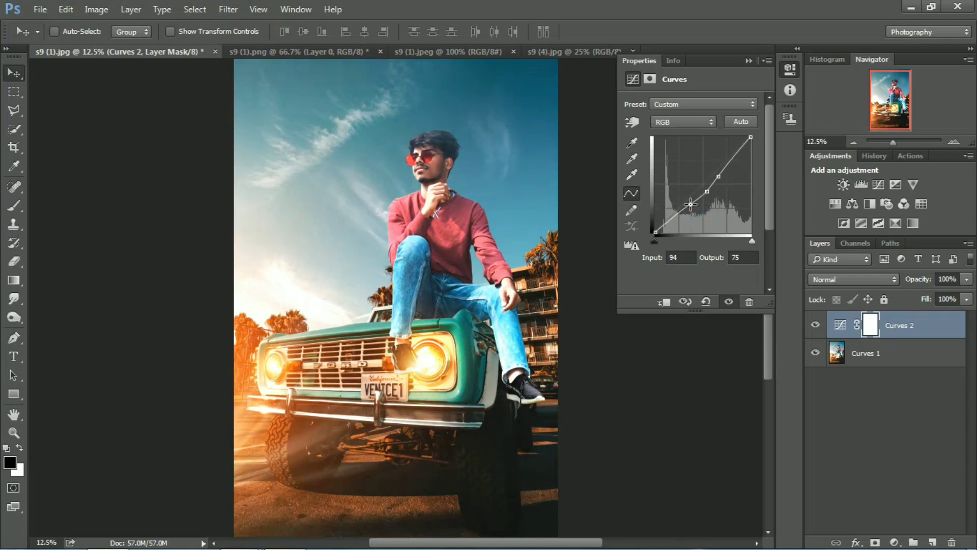
{"action": "right_click", "coordinate": [916, 323]}
{"action": "left_click", "coordinate": [804, 506]}
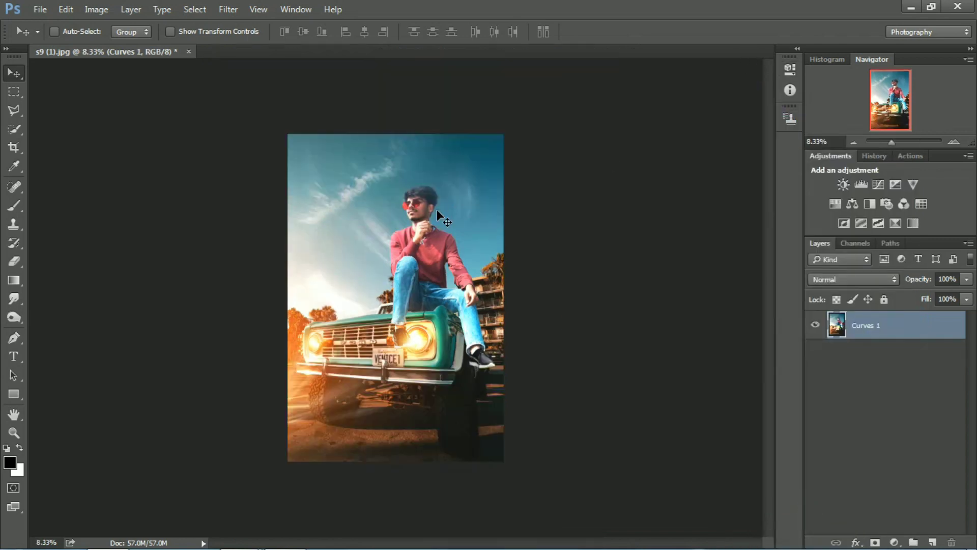
- Open the image in the Camera Raw Filter and set the HSL saturation of Aquas to +46 and Blues to +37
{"action": "key", "text": "ctrl+plus"}
{"action": "left_click", "coordinate": [228, 9]}
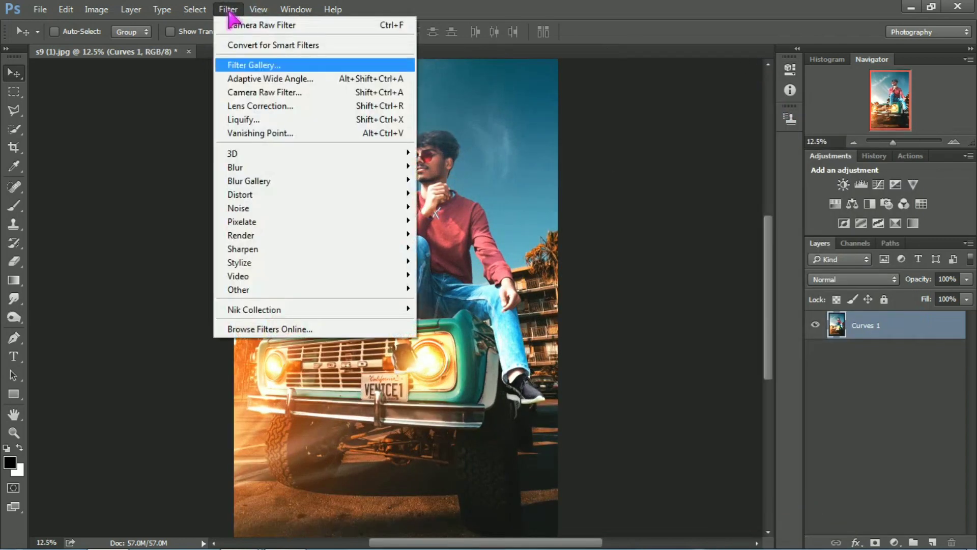
{"action": "left_click", "coordinate": [255, 92]}
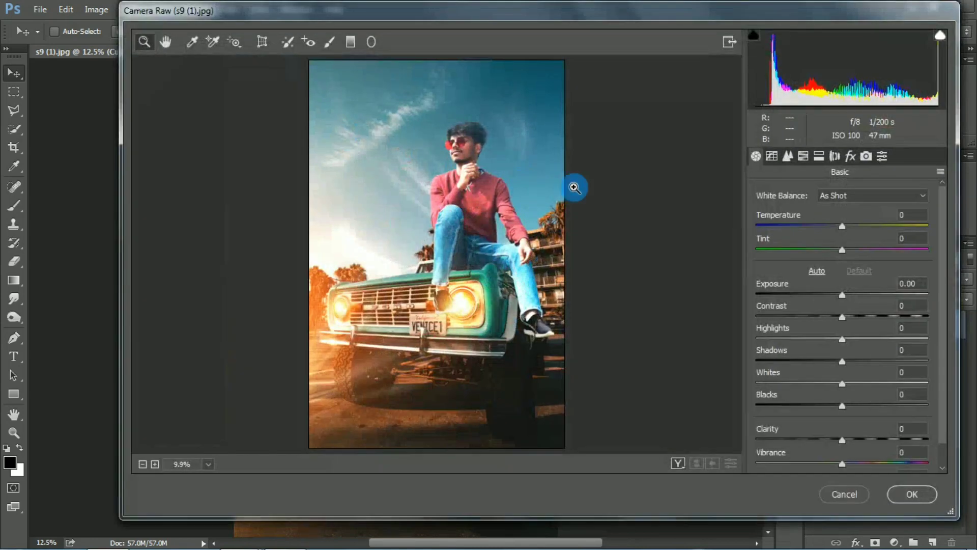
{"action": "left_click", "coordinate": [803, 156]}
{"action": "left_click", "coordinate": [803, 213]}
{"action": "left_click_drag", "start_coordinate": [846, 355], "coordinate": [889, 378]}
- Raise the luminance of Oranges slightly and set the saturation of Oranges to -11
{"action": "left_click", "coordinate": [860, 215]}
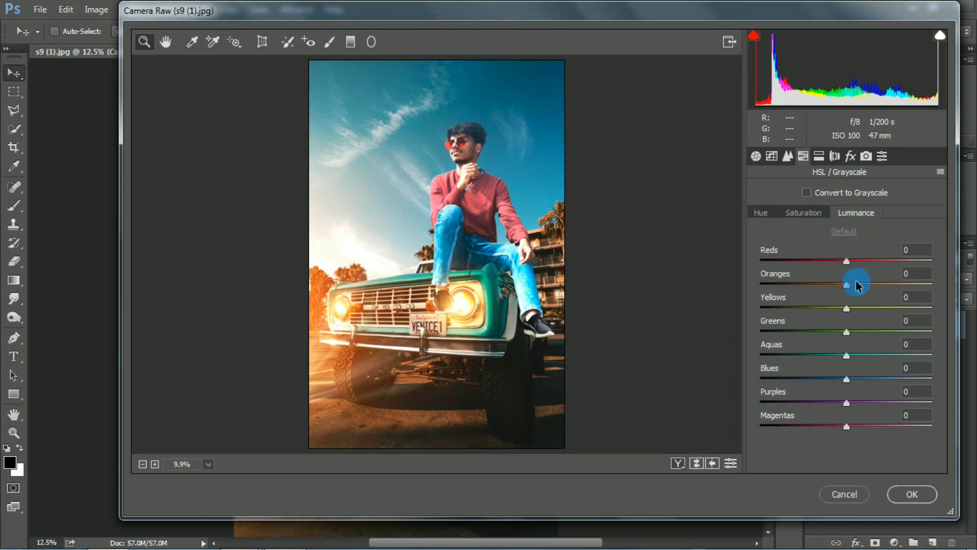
{"action": "left_click_drag", "start_coordinate": [847, 284], "coordinate": [865, 284]}
{"action": "left_click", "coordinate": [817, 218]}
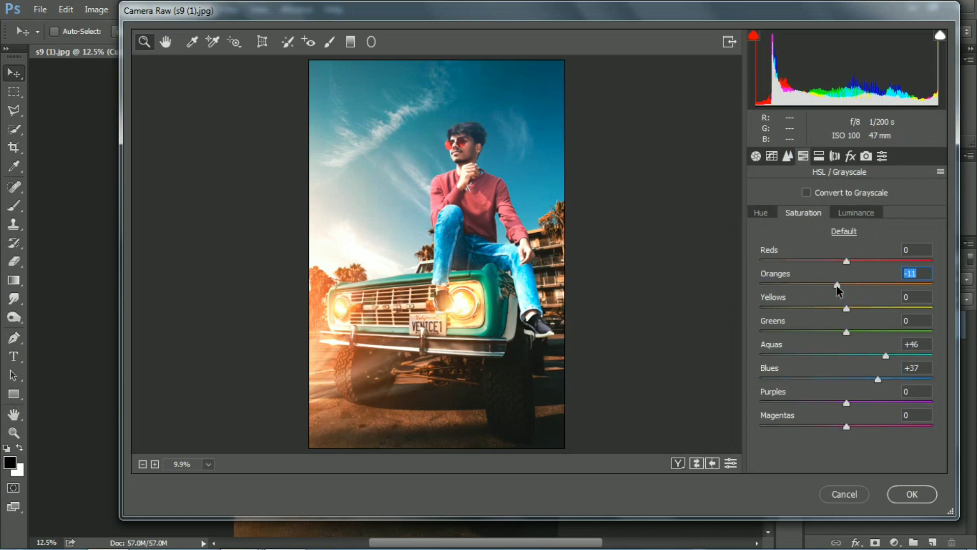
- Set luminance noise reduction to 47 and increase the sharpening Amount, Radius and Detail
{"action": "left_click", "coordinate": [788, 157]}
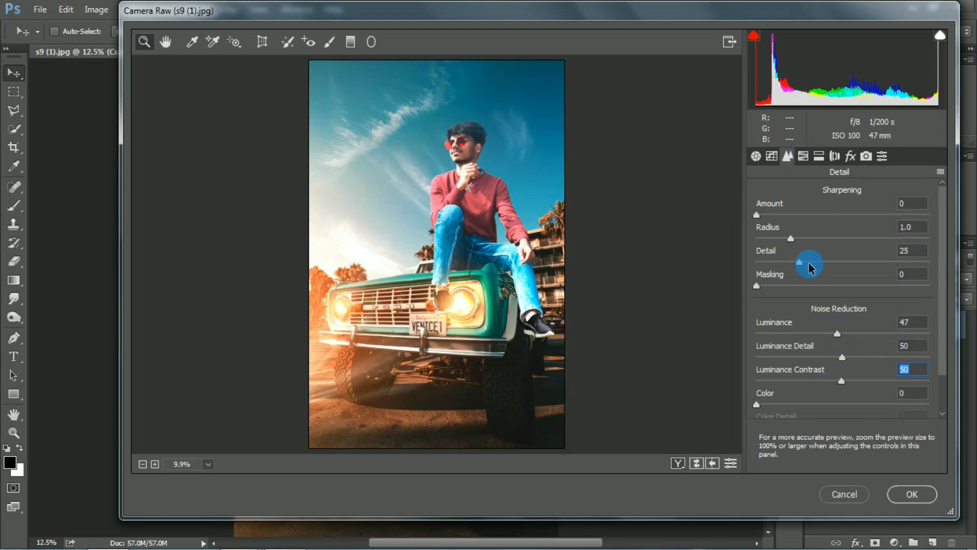
{"action": "left_click", "coordinate": [814, 214]}
{"action": "left_click", "coordinate": [800, 238]}
{"action": "left_click", "coordinate": [814, 262]}
- Add a dark post-crop vignette with an Amount of -23
{"action": "left_click", "coordinate": [850, 156]}
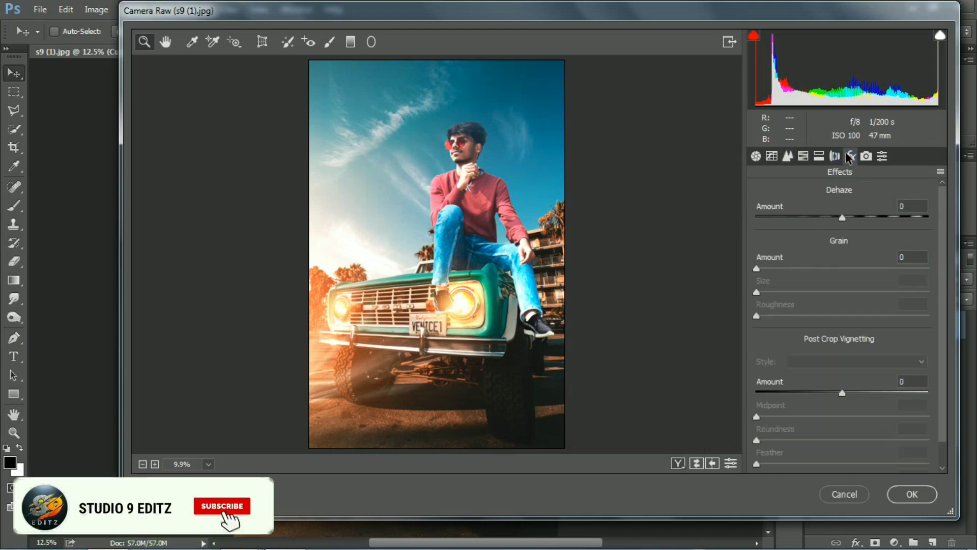
{"action": "left_click_drag", "start_coordinate": [812, 393], "coordinate": [824, 393]}
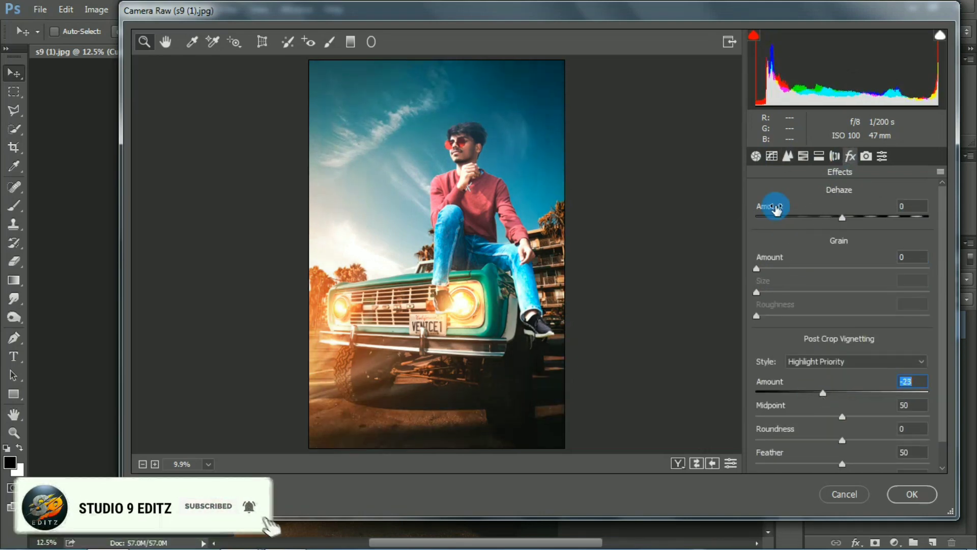
- Set Highlights to +21, raise Whites, and apply the Camera Raw Filter
{"action": "left_click", "coordinate": [756, 157]}
{"action": "left_click", "coordinate": [843, 339]}
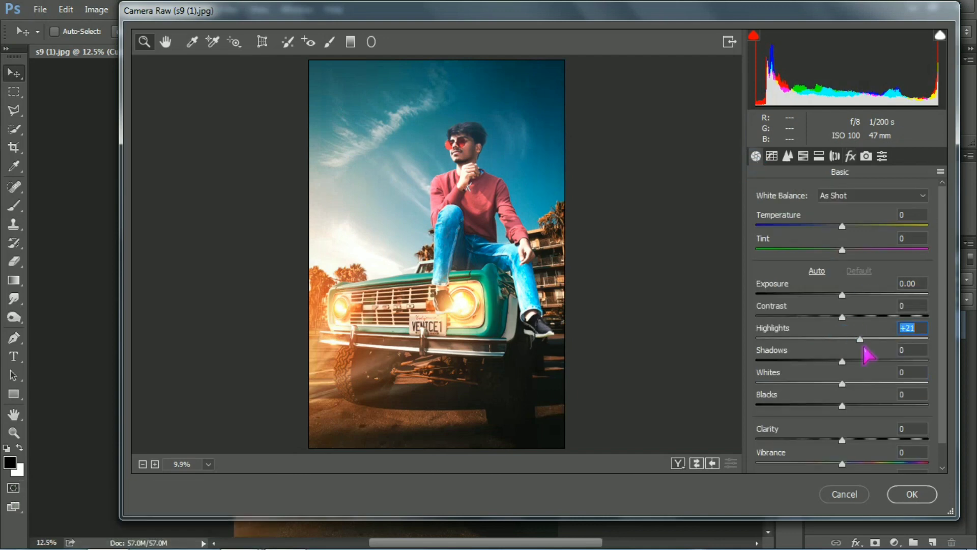
{"action": "left_click", "coordinate": [860, 383]}
{"action": "left_click", "coordinate": [911, 495]}
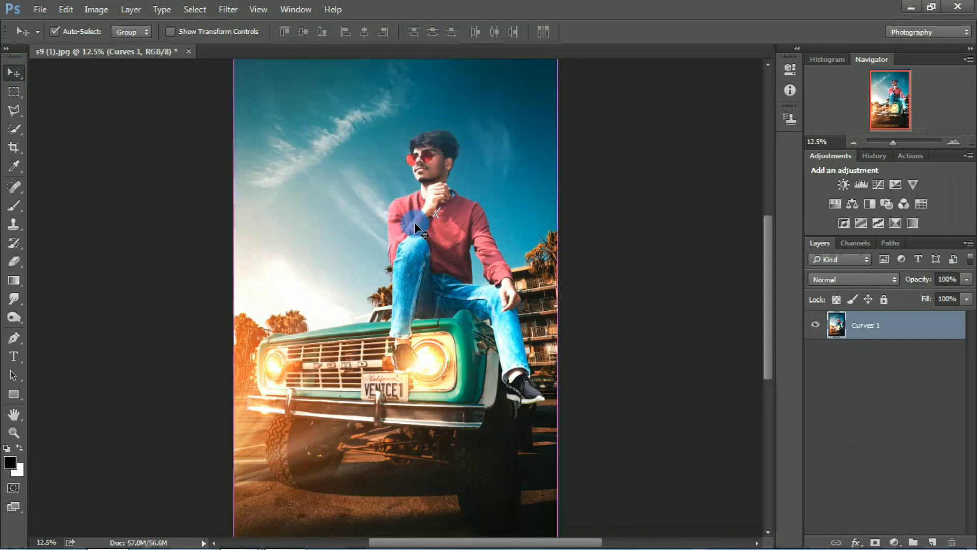
- Examine the finished composite close up around the man and as a whole
{"action": "key", "text": "ctrl+plus"}
{"action": "key", "text": "ctrl+plus"}
{"action": "left_click_drag", "start_coordinate": [462, 181], "coordinate": [436, 315]}
{"action": "key", "text": "ctrl+minus"}
{"action": "key", "text": "ctrl+minus"}
{"action": "key", "text": "ctrl+minus"}
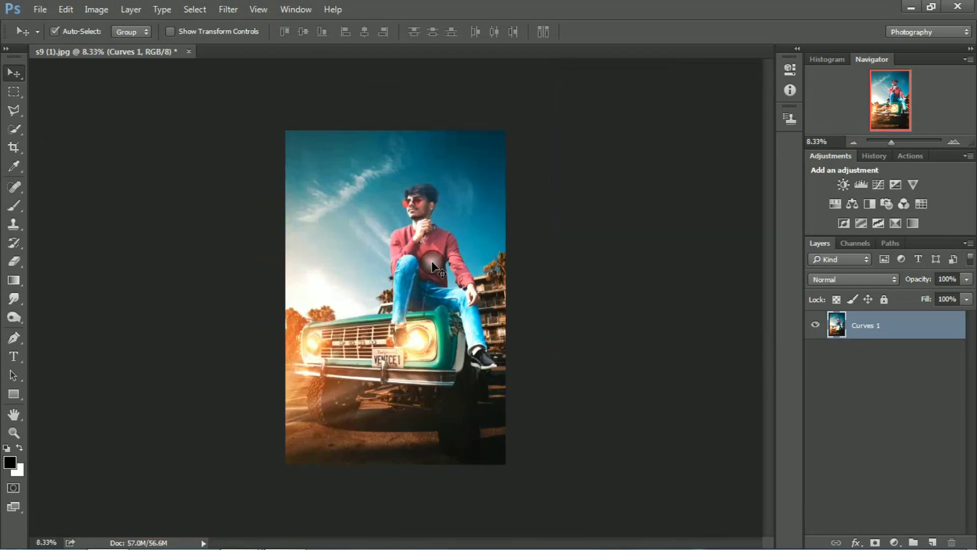
{"action": "key", "text": "ctrl+plus"}
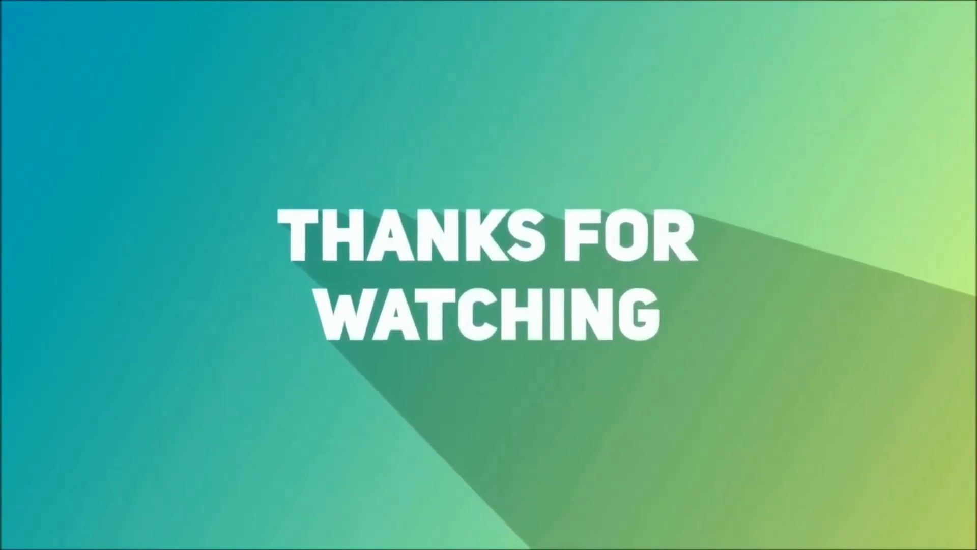